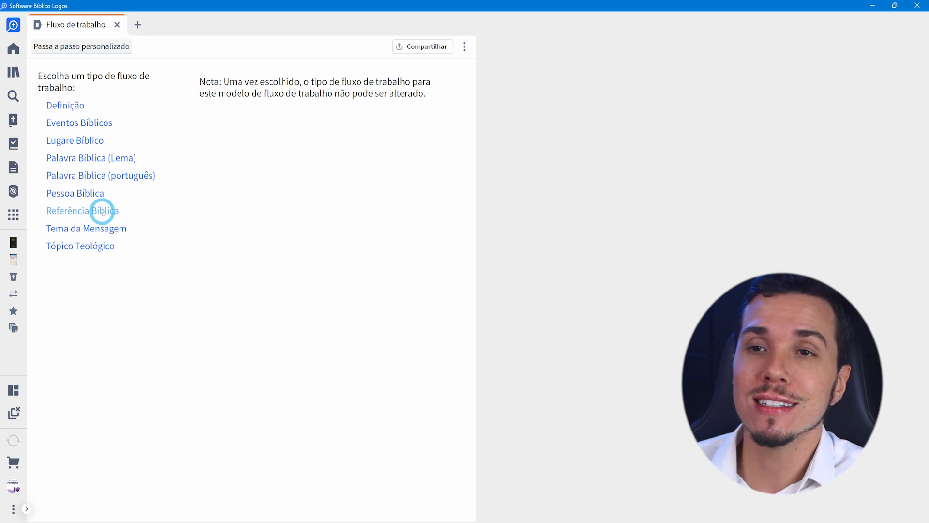
Step: Create the custom workflow with the Referência Bíblica type and replace the author with the author's full name
click(102, 212)
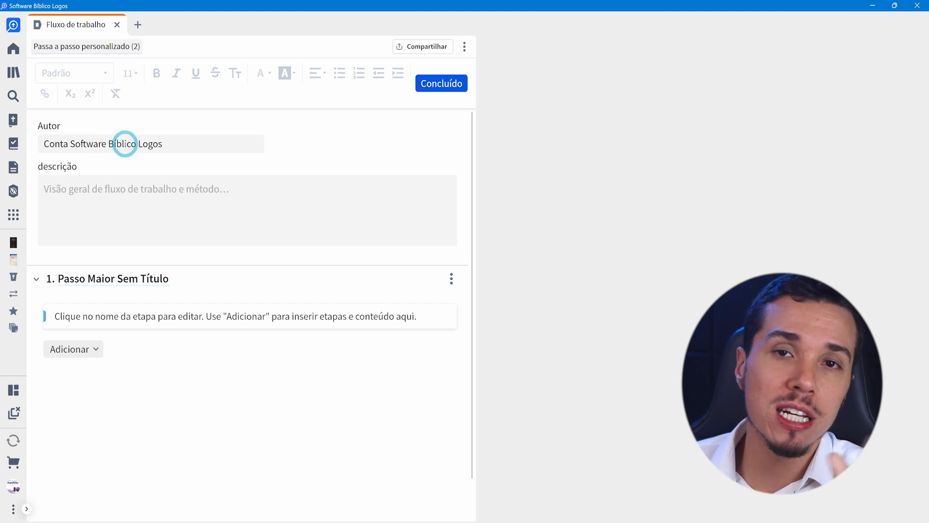
drag(169, 141, 27, 139)
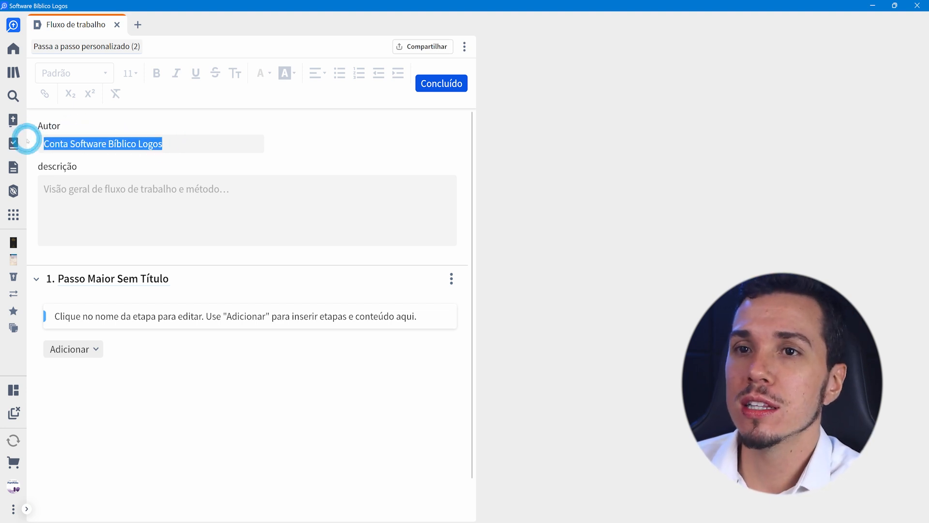
text(Saor Lucena)
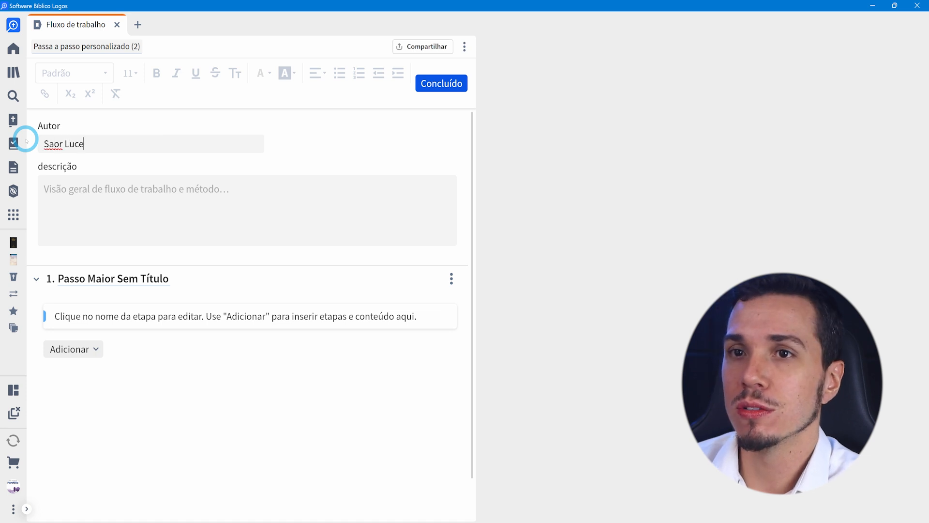
Step: Enter "Estudar a Bíblia" as the workflow's description, with a capital B in Bíblia
click(95, 194)
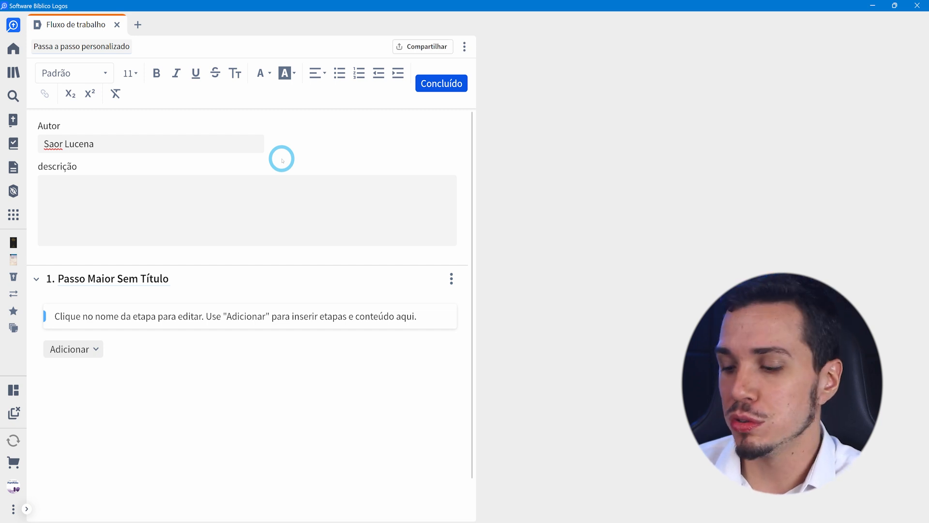
text(Est)
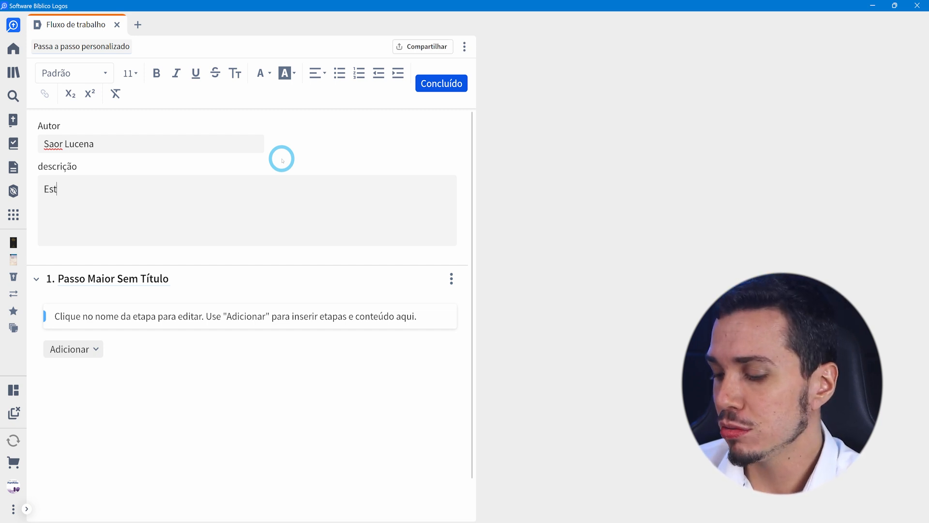
text(udar a b)
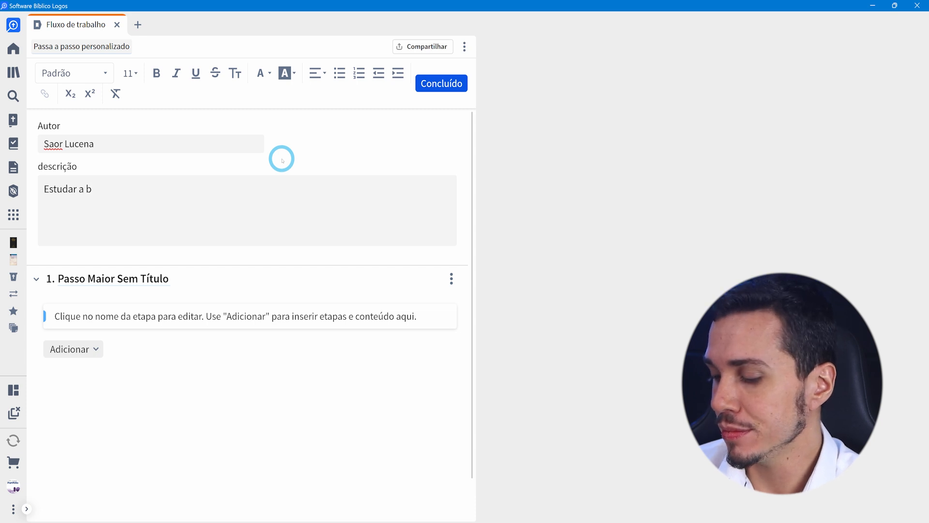
text(íb)
key(ctrl+Left)
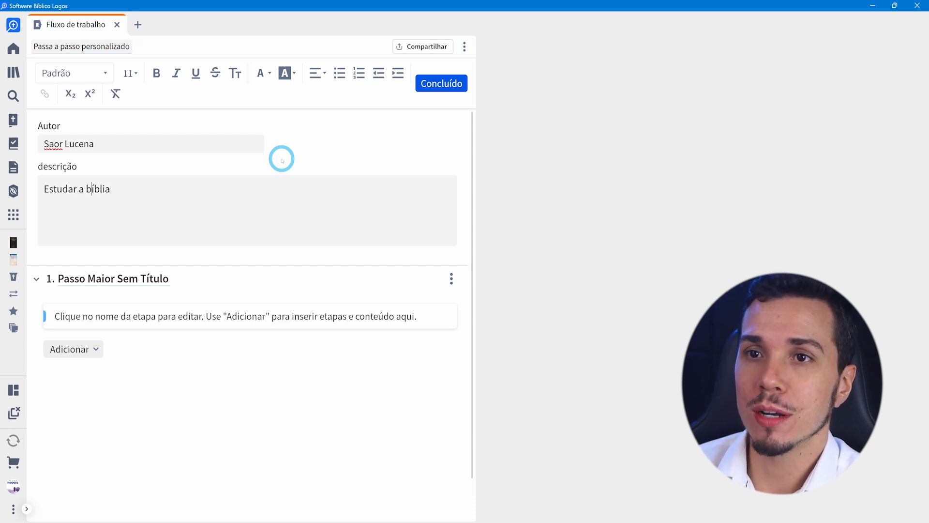
key(shift+Right)
text(B)
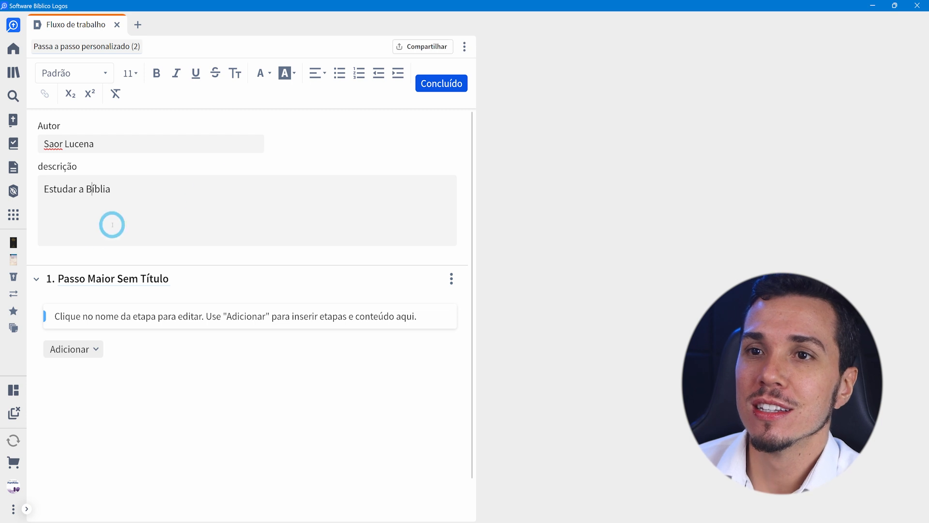
Step: Expand the description to read "O objetivo deste fluxo de trabalho é estudar a Bíblia."
click(129, 189)
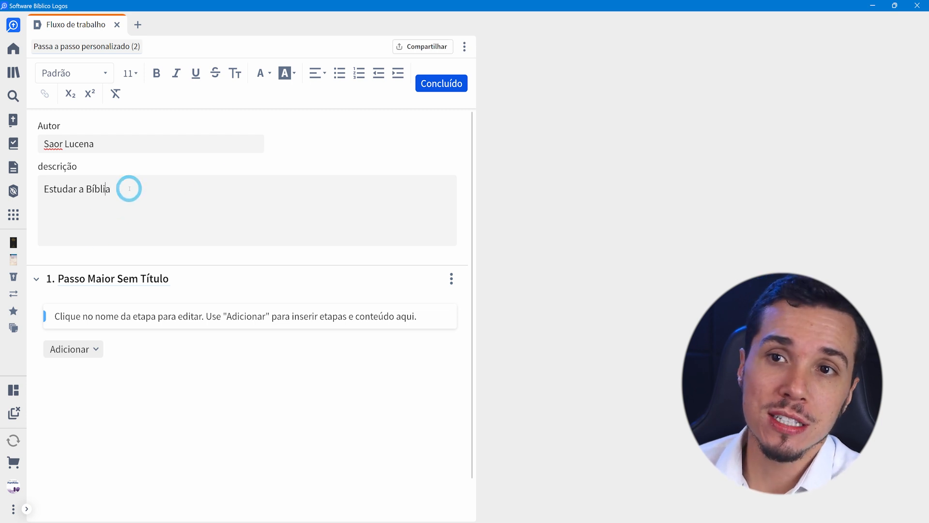
key(shift+Right)
text(O o)
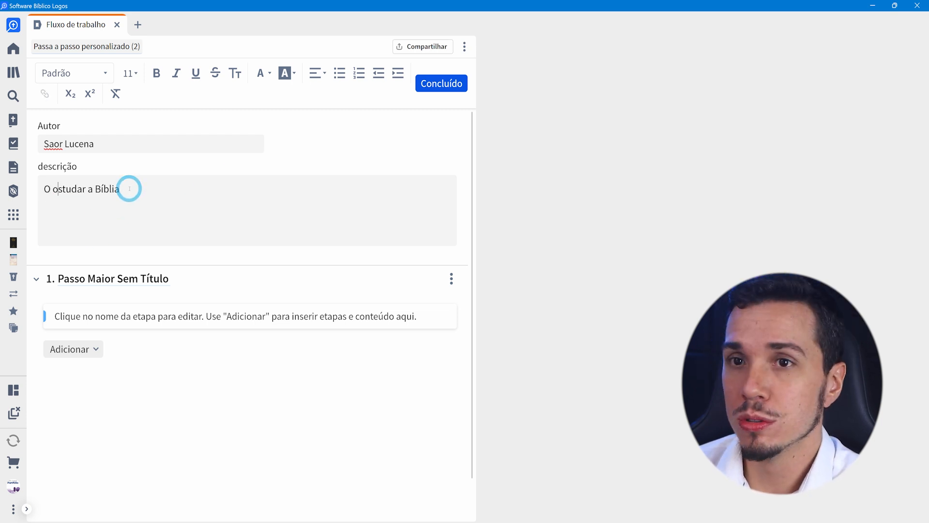
text(bjetivo des)
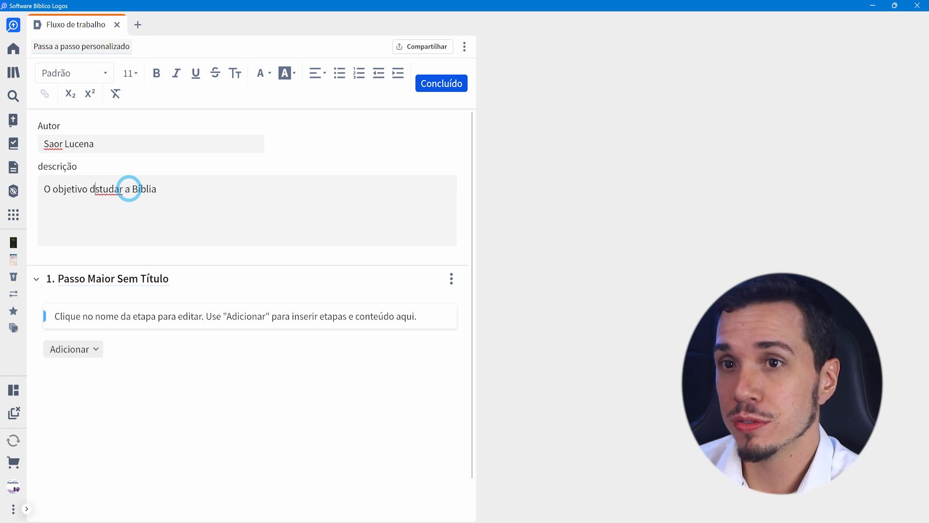
text(te fluxo de)
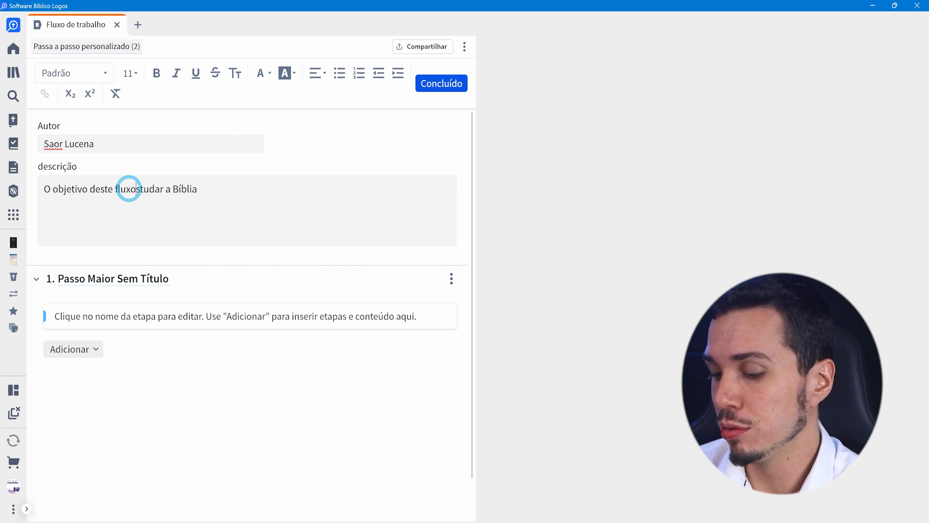
text( trabalh)
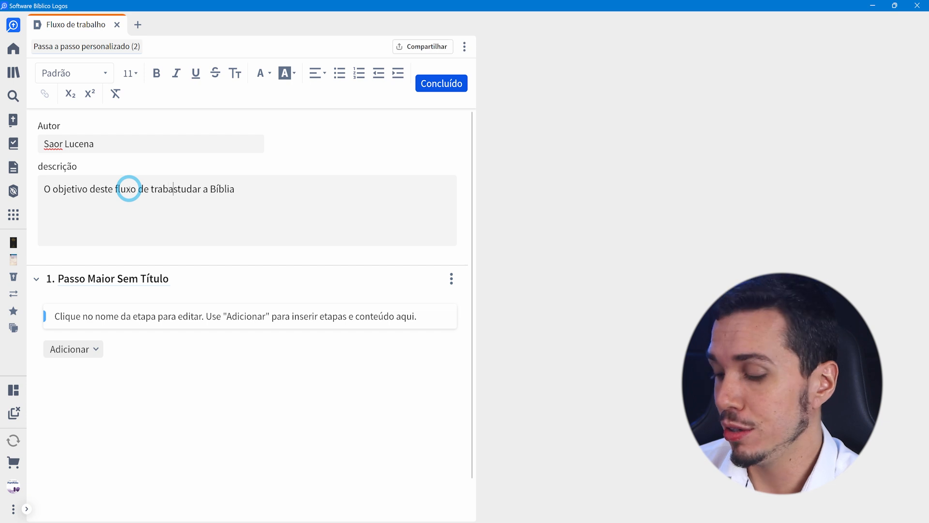
text(o é e)
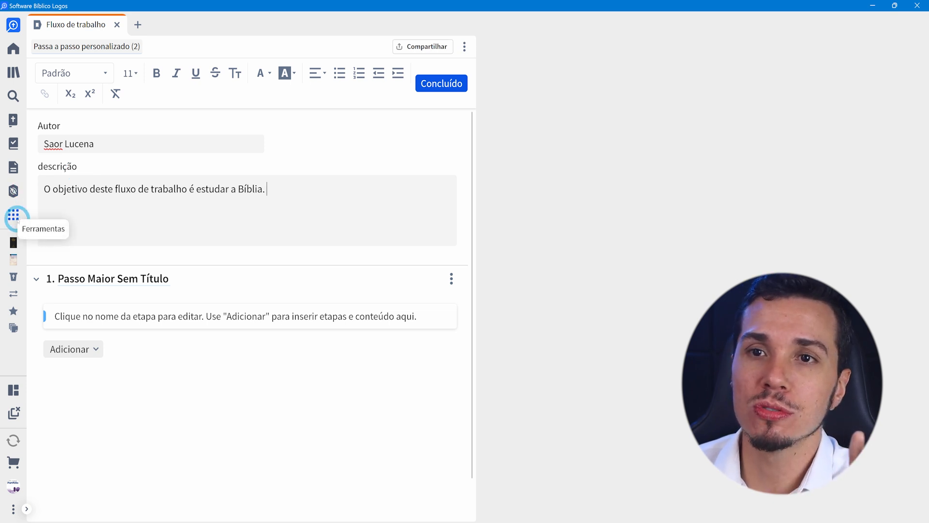
Step: Open the Preparação de Sermão Expositivo workflow from the guides as a reference and highlight its overview text
click(13, 190)
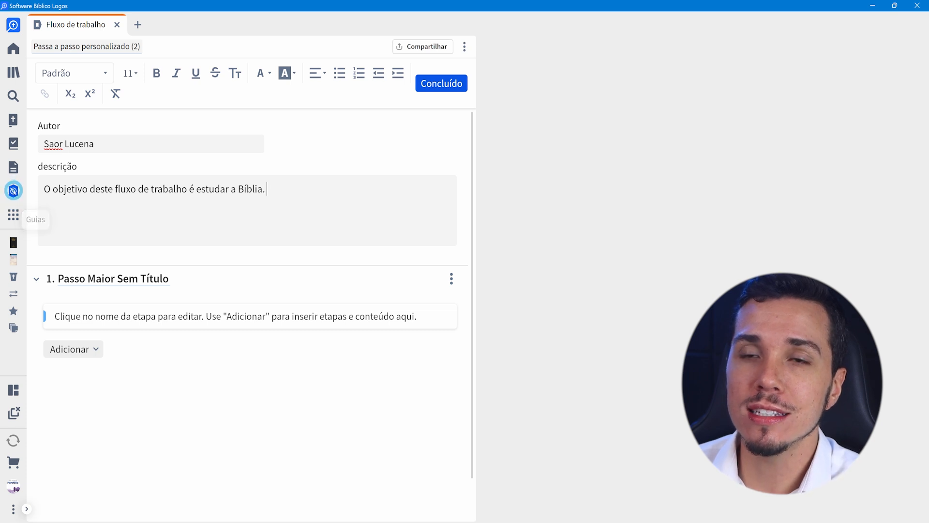
scroll(128, 308, down, 1)
scroll(127, 308, down, 7)
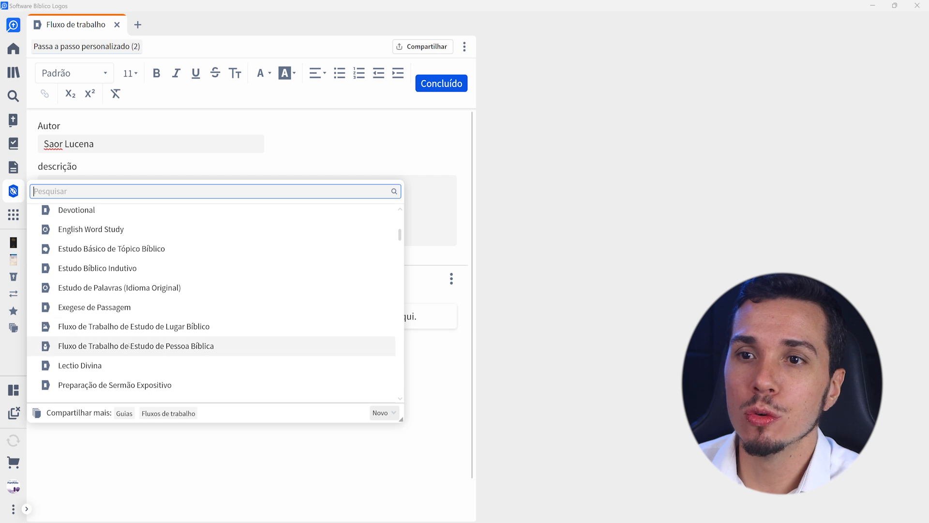
scroll(120, 339, down, 1)
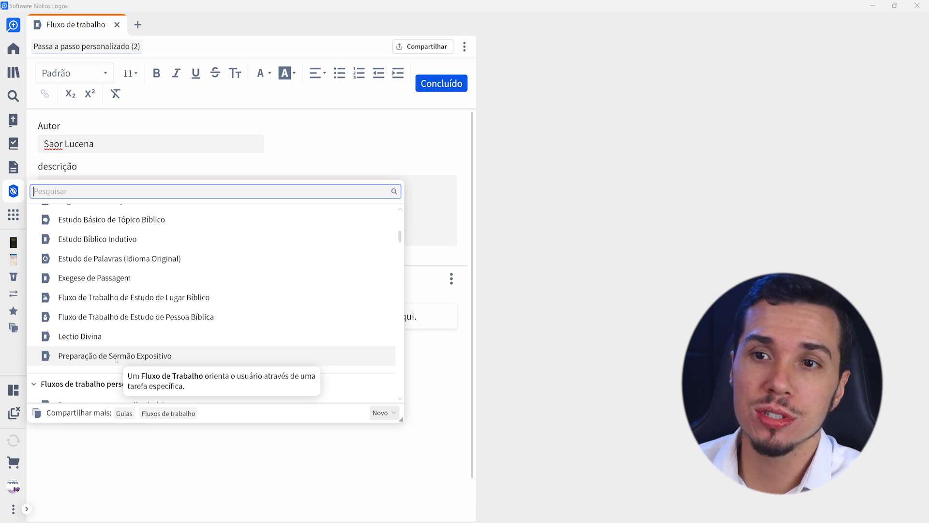
click(116, 359)
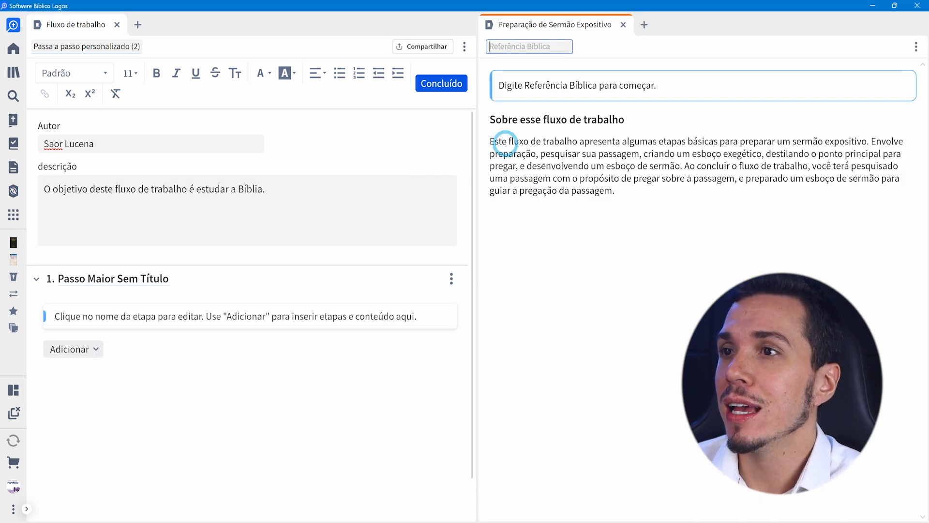
click(519, 120)
drag(490, 140, 583, 208)
click(196, 203)
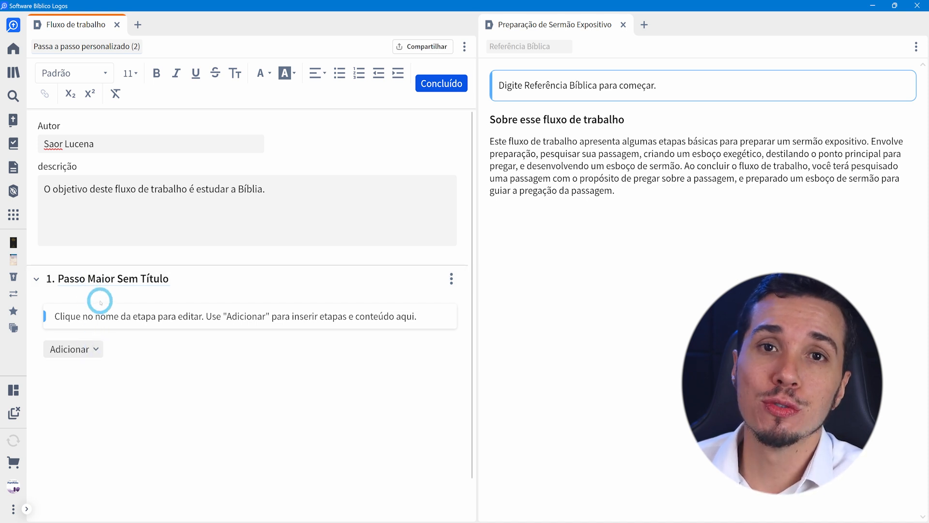
Step: Start the Preparação de Sermão Expositivo workflow for the passage Romanos 12
click(522, 47)
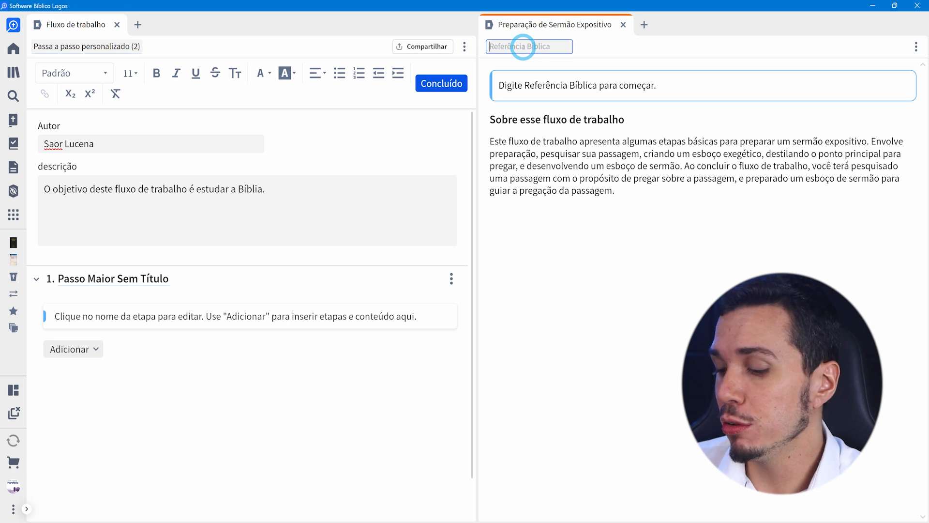
text(rm12)
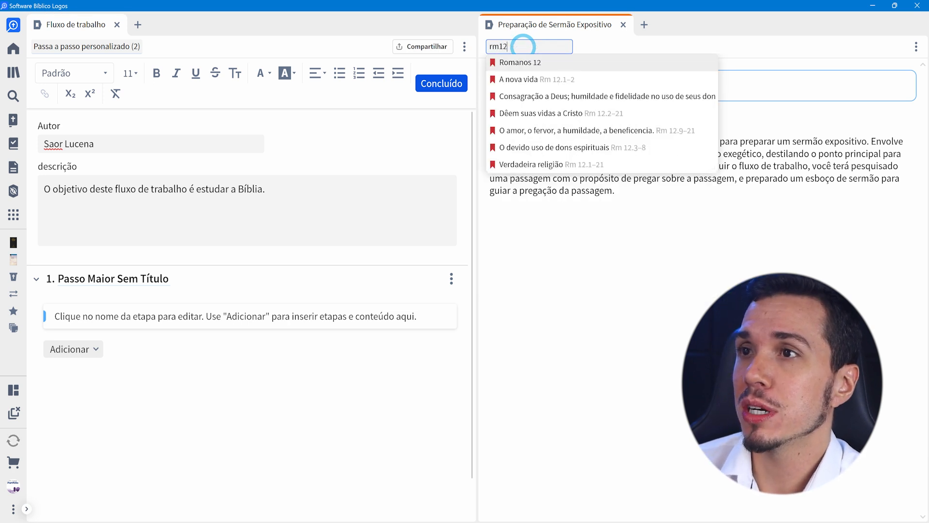
key(Return)
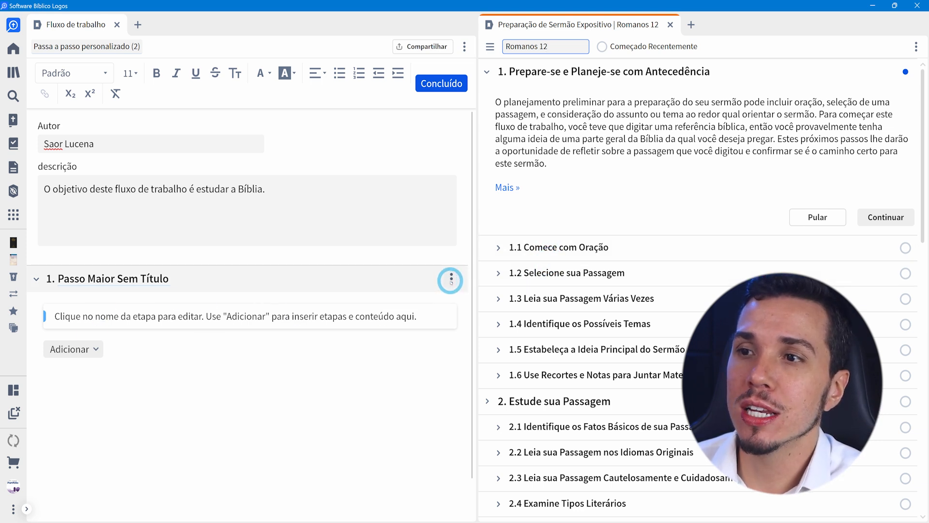
Step: Check the first step's options and add a second Passo Maior to the custom workflow, keeping its default title
click(452, 279)
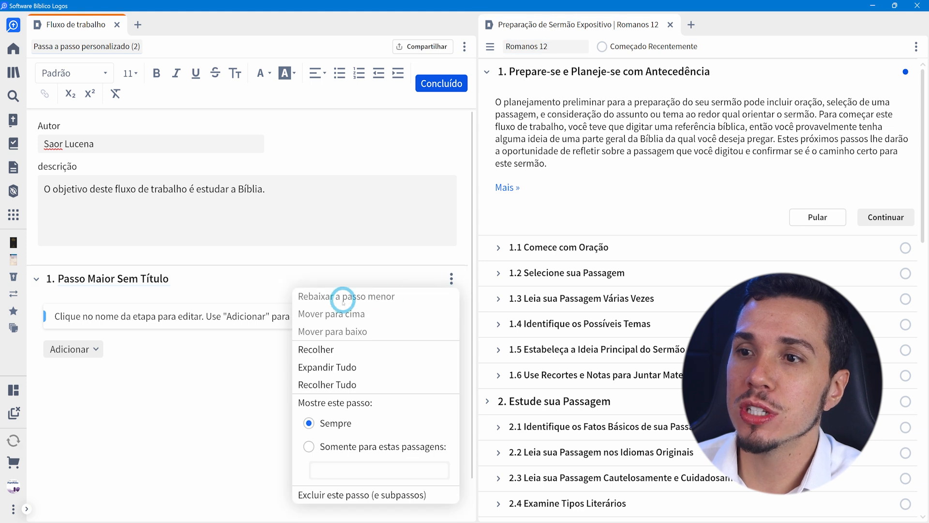
click(191, 383)
click(92, 353)
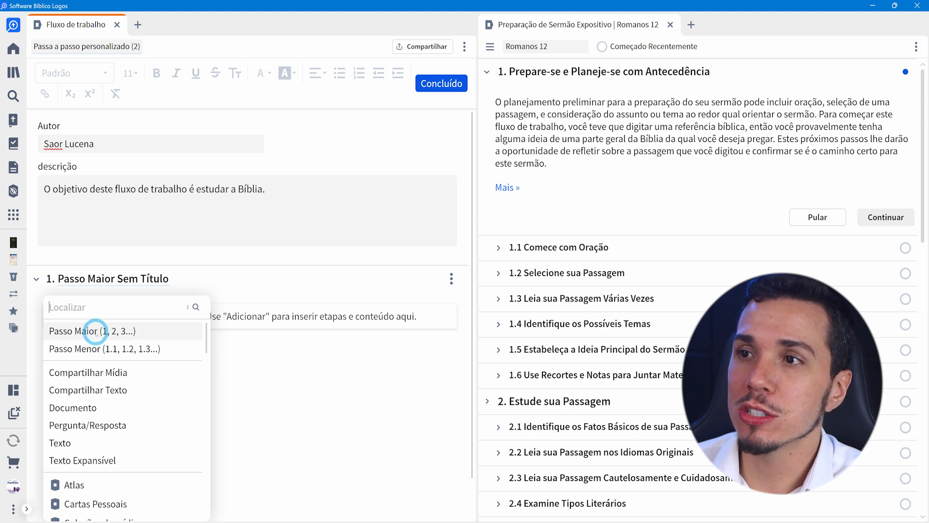
click(95, 331)
scroll(187, 365, down, 2)
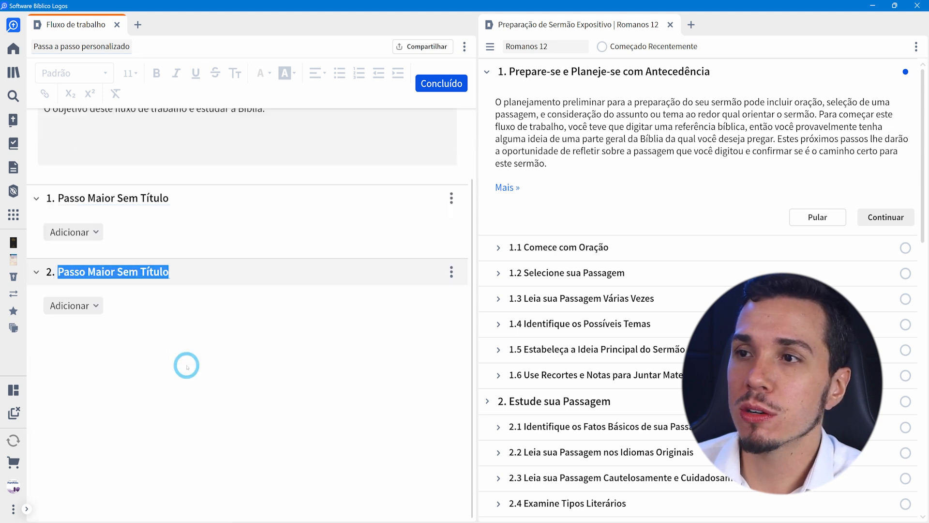
click(165, 344)
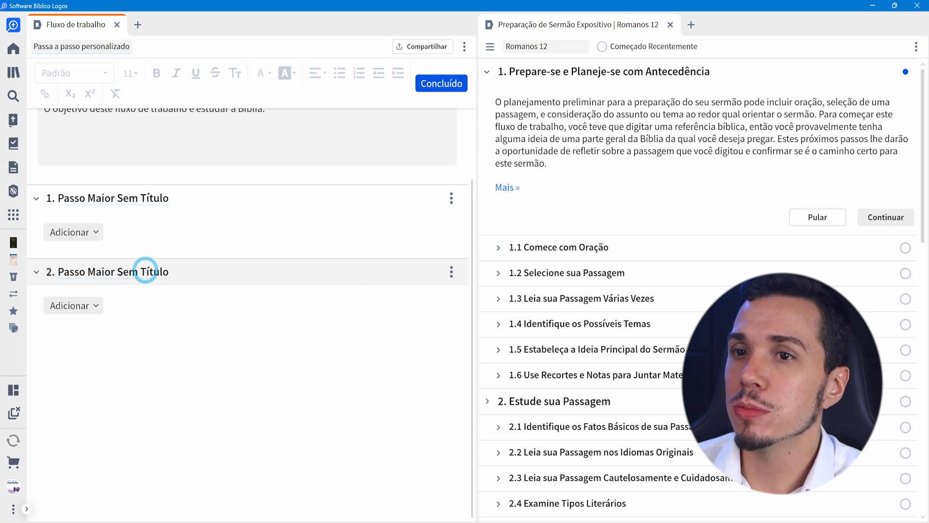
Step: Collapse step 1 of the sermon workflow and rename the custom workflow's first major step as "Orar"
click(487, 72)
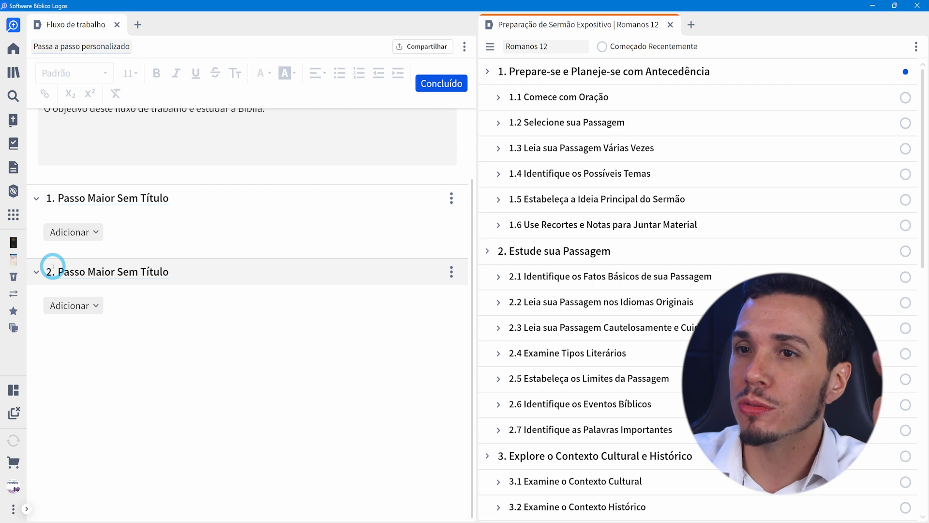
click(98, 199)
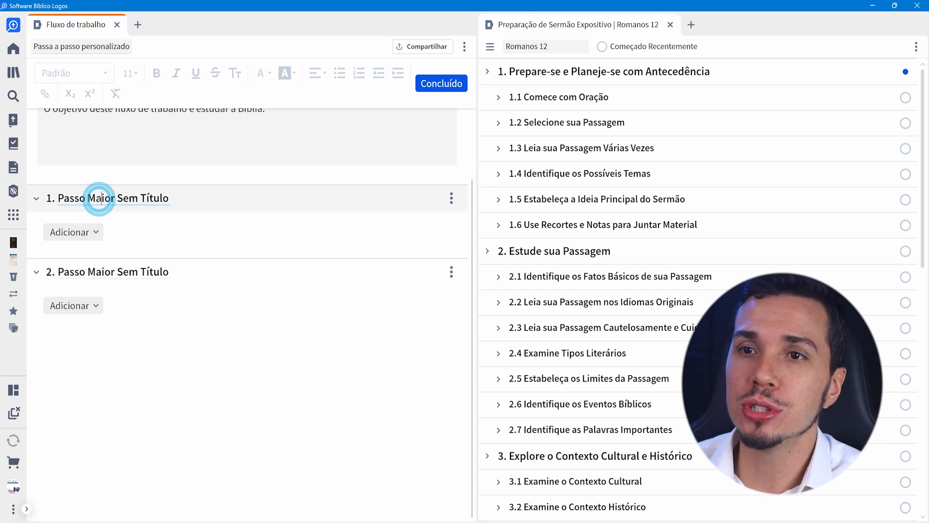
text(Orar)
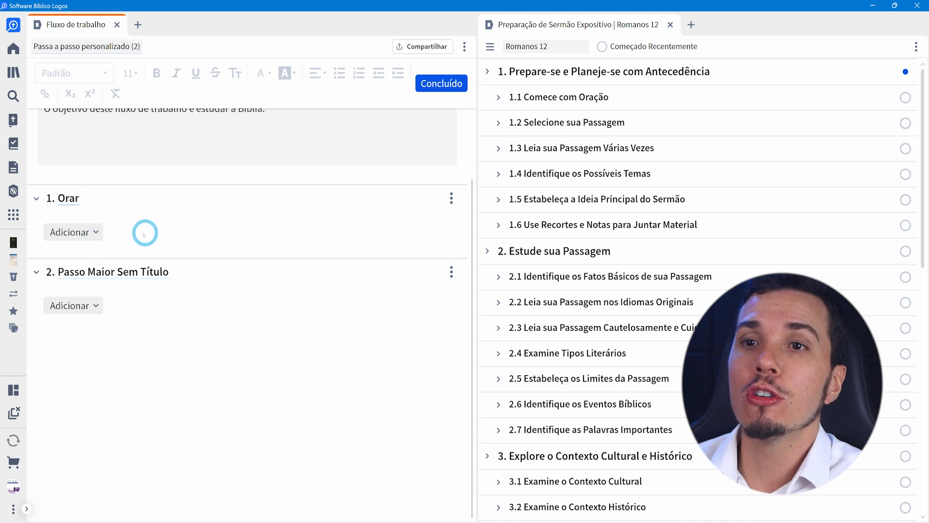
Step: Add a Texto block under the Orar step reading "Devemos começar sempre com uma oração"
click(79, 232)
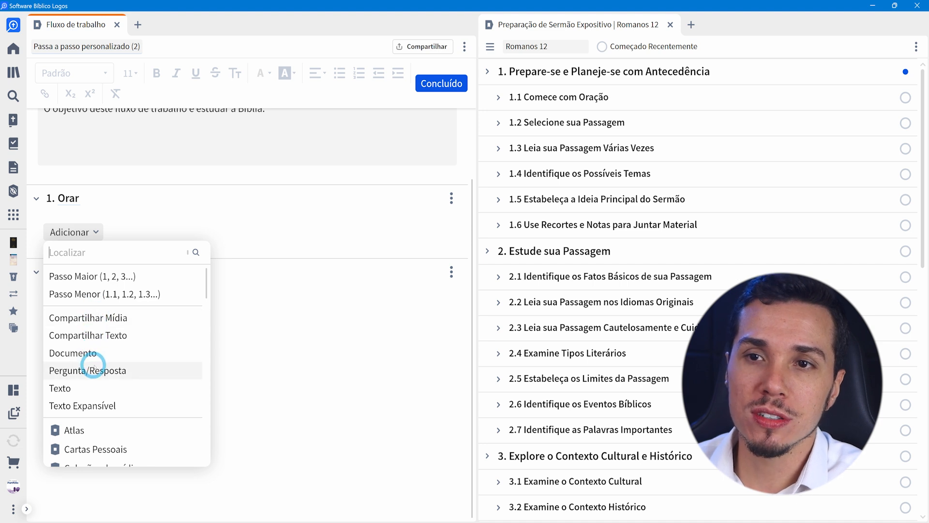
scroll(106, 325, down, 1)
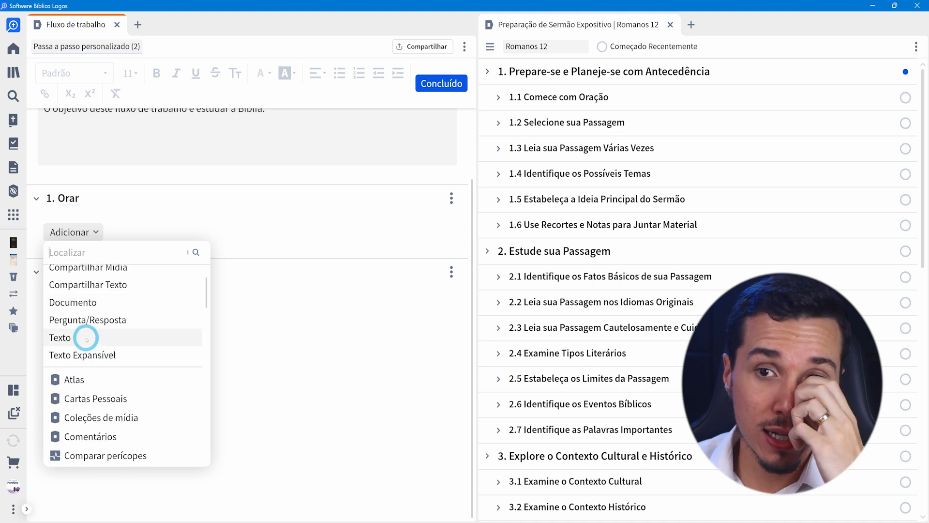
click(99, 248)
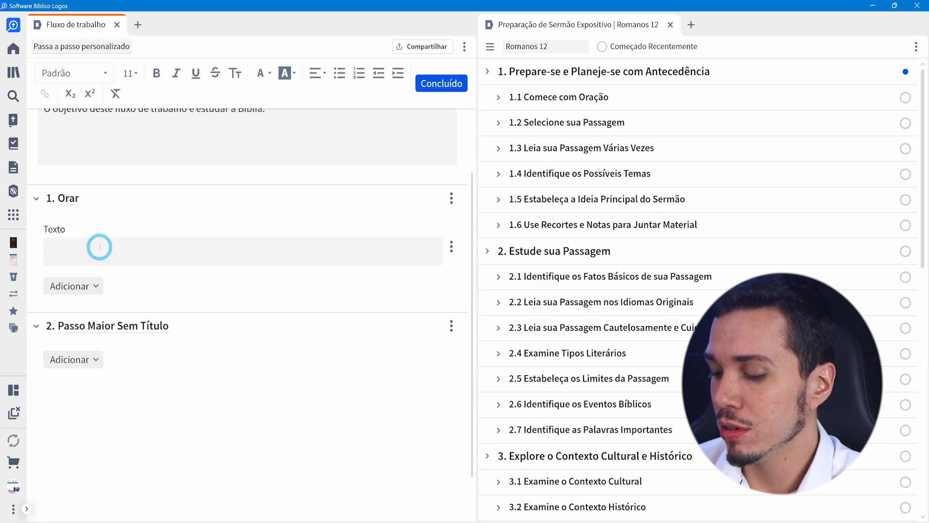
text(Devemos começar sempre com uma oração)
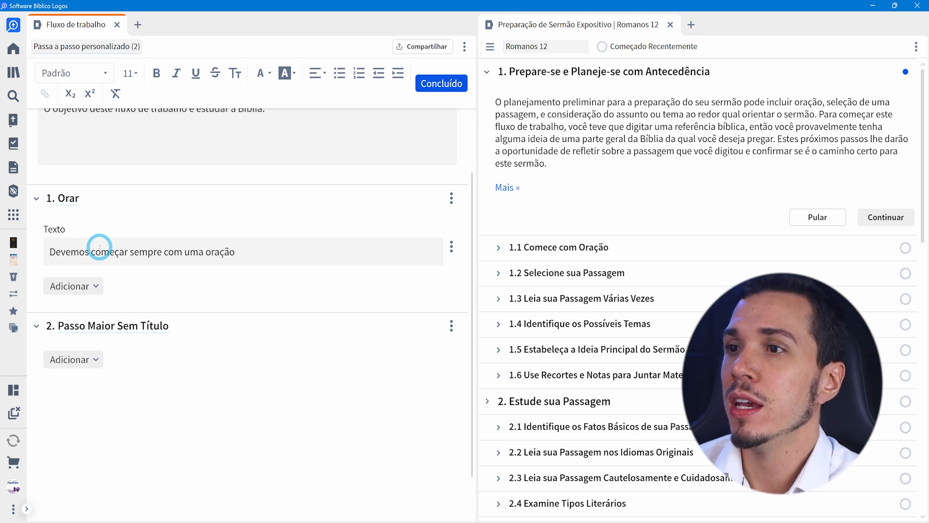
Step: Add a Texto Expansível block under Orar reading "Oração é fundamental para a vida cristão e precisamos especialmente dela para estudarmos a Bíblia"
drag(497, 102, 552, 165)
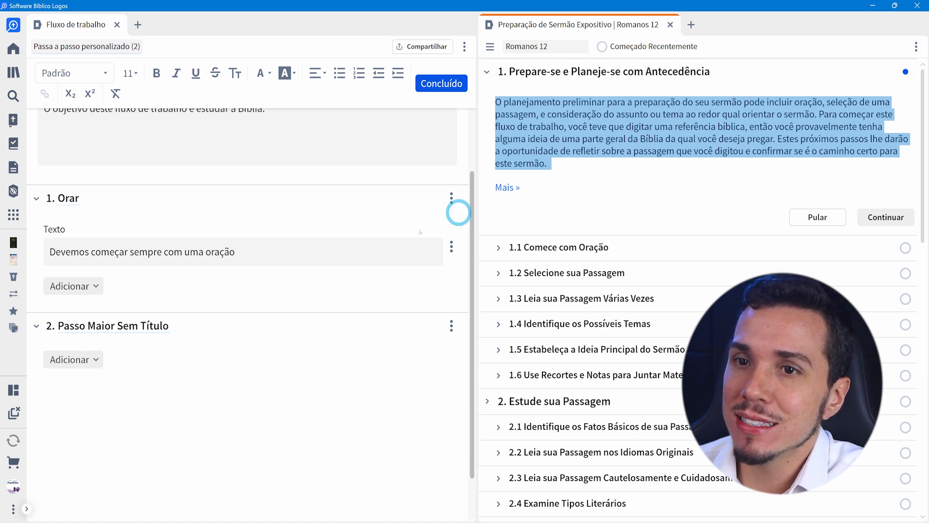
click(94, 287)
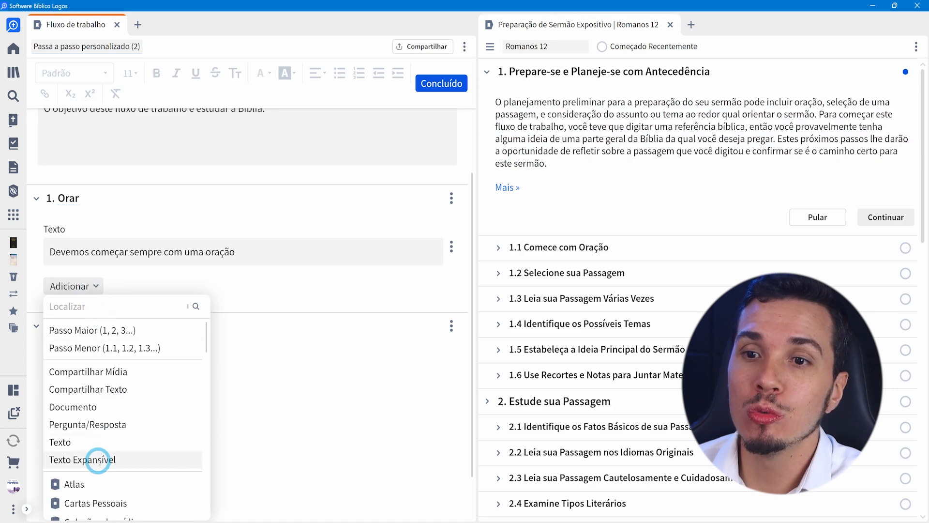
click(98, 460)
click(101, 301)
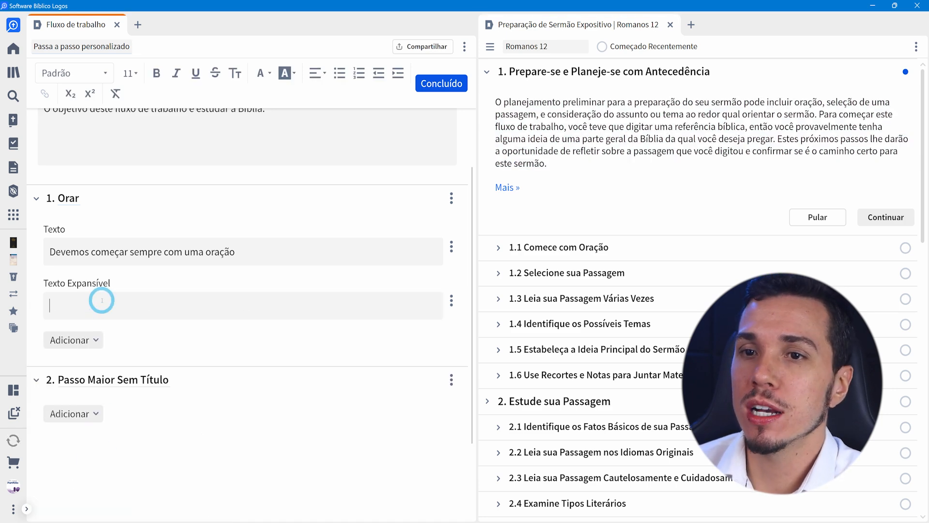
text(Oração é fundamental para a vida cristão e precisamos especialmente dela para)
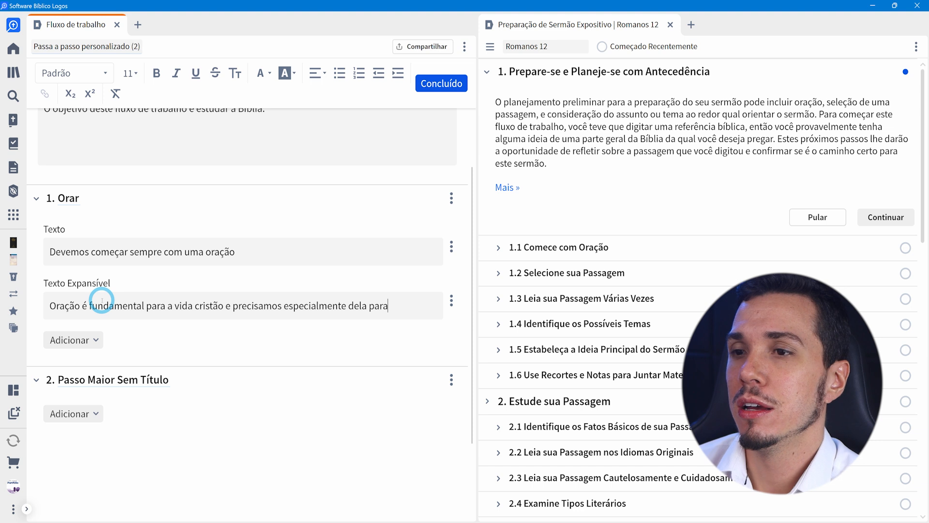
text(rmos)
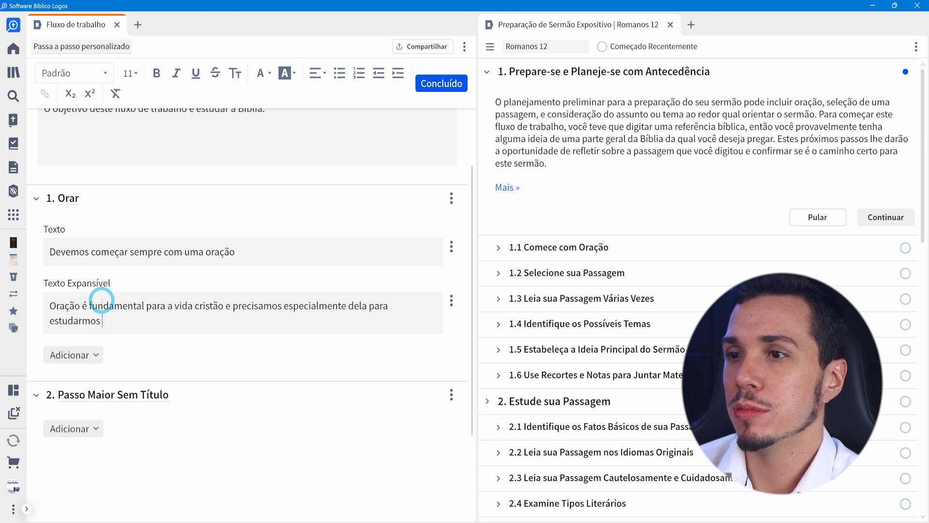
text( a Bíblia)
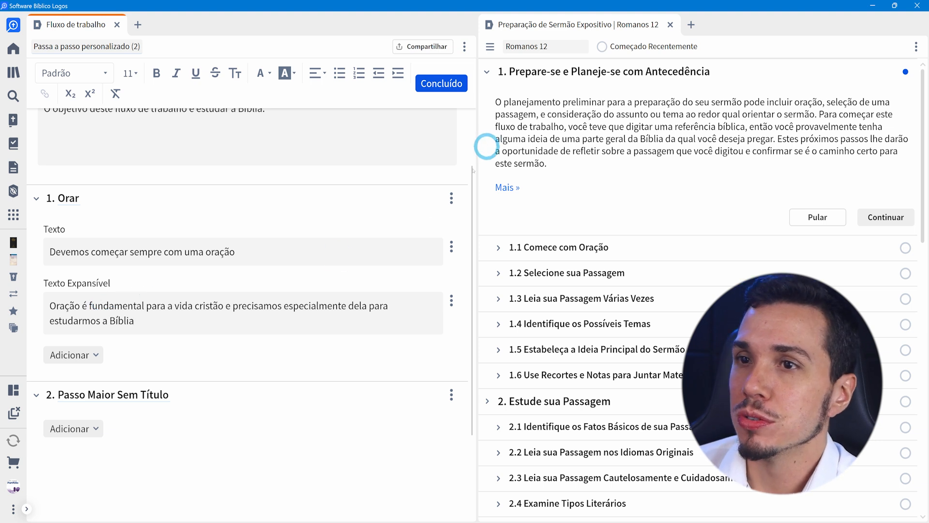
click(512, 188)
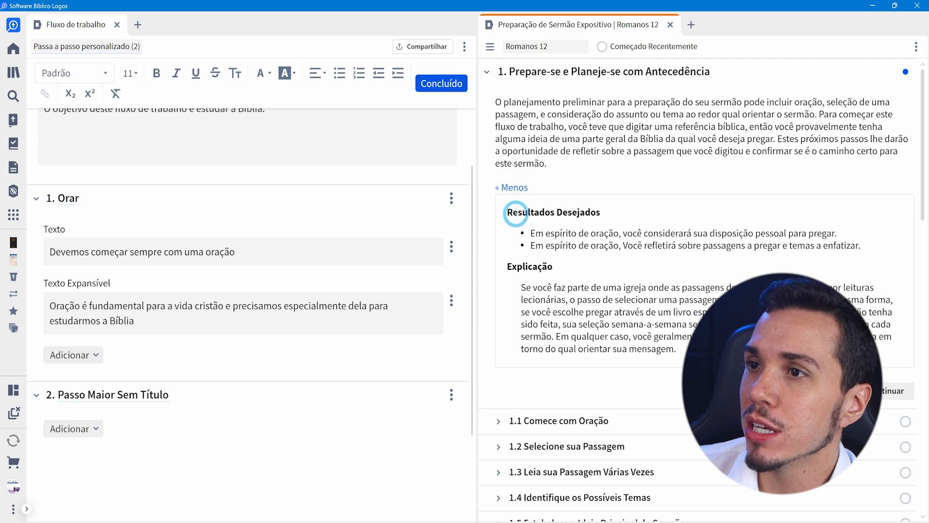
click(516, 187)
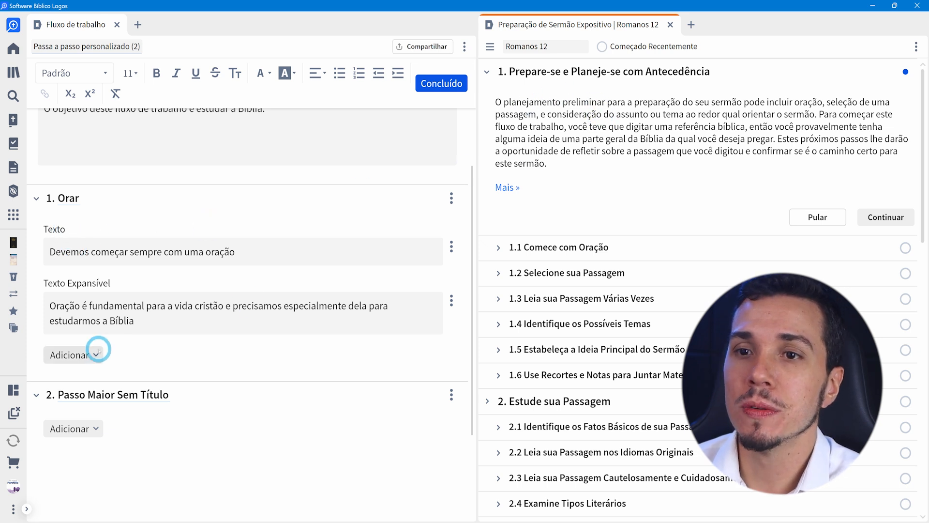
Step: Add a Pergunta/Resposta block under Orar asking "Compartilhe como foi sua experiência de oração e respostas sobre o estudo desse texto:"
click(94, 354)
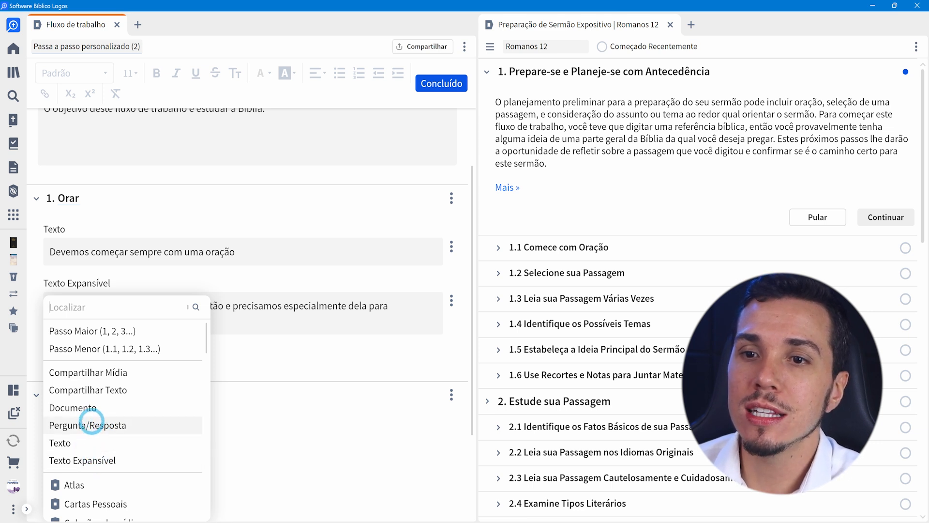
click(90, 426)
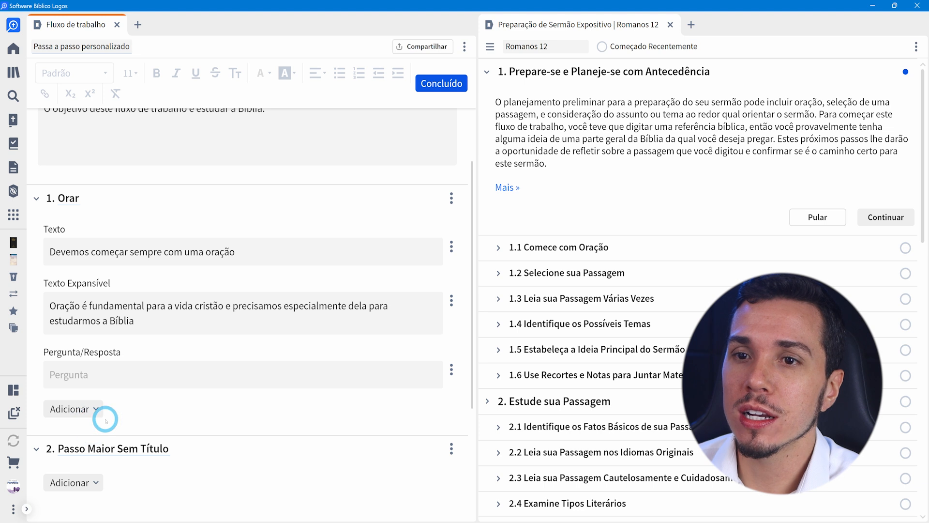
click(124, 374)
text(Compartil)
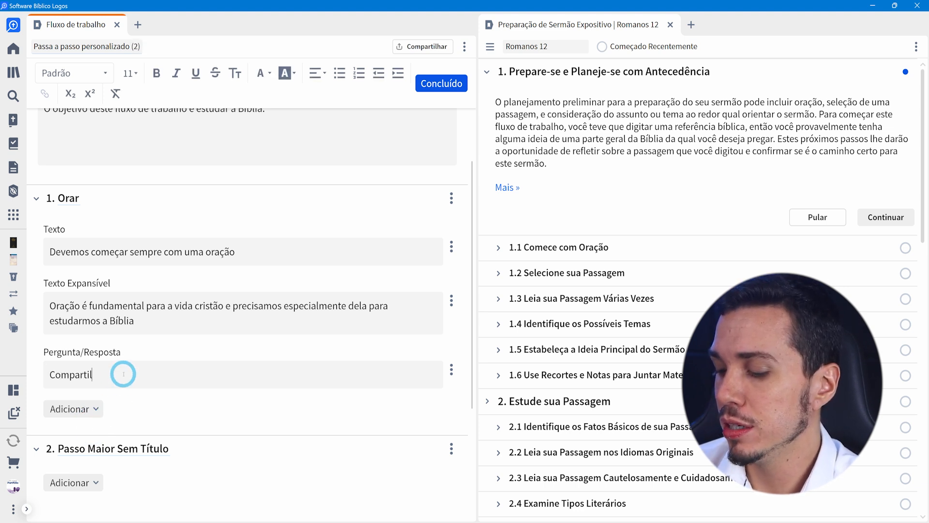
text(he como foi sua experiência de oraç)
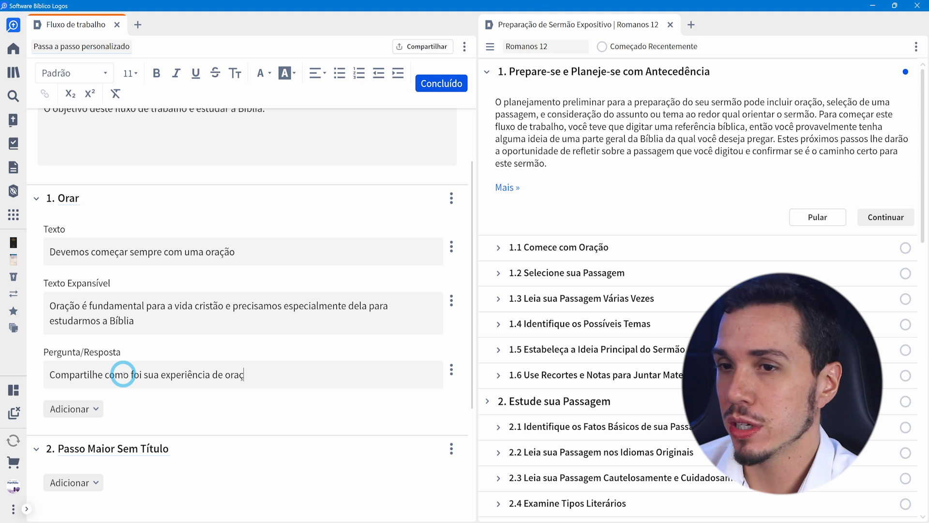
text(ão e respostas sobre)
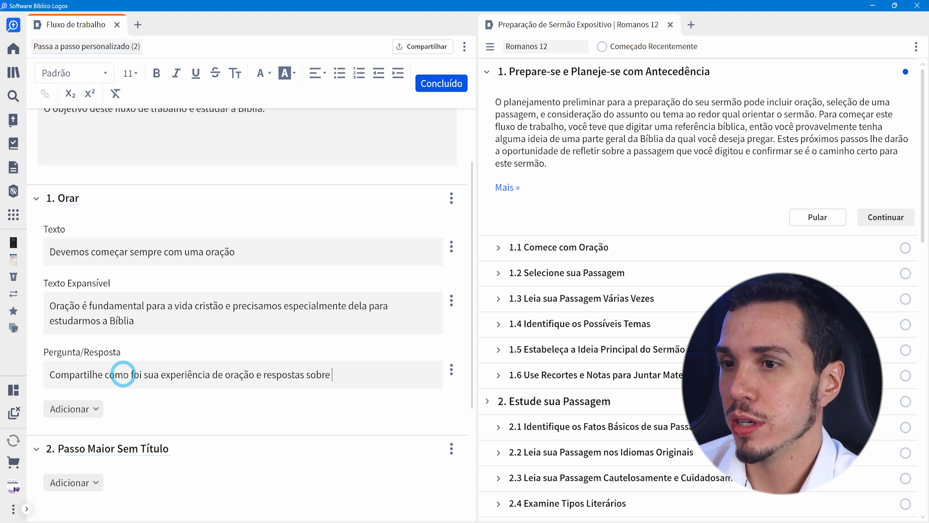
key(BackSpace)
key(BackSpace)
text(o estudo desse texto:)
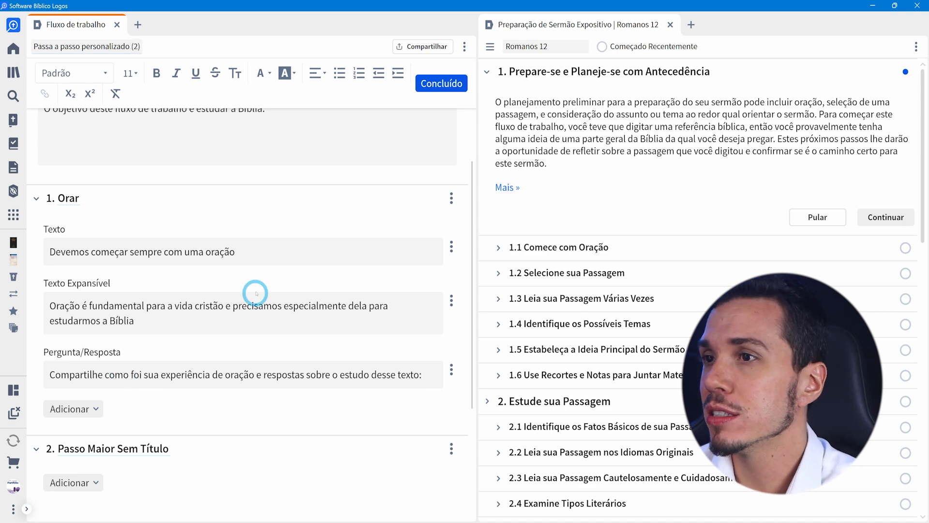
Step: Expand 1.1 Comece com Oração in the sermon workflow and compare its question and answer field with the custom Pergunta/Resposta block
click(497, 248)
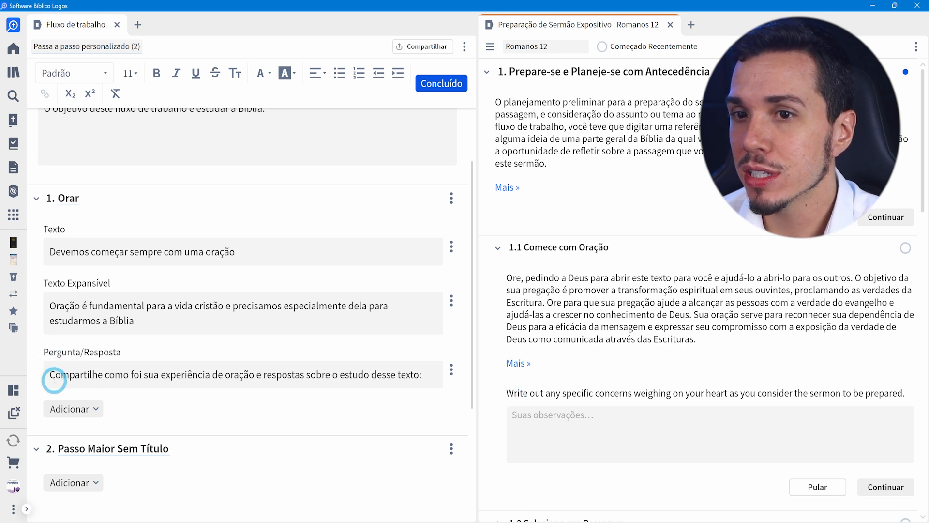
drag(50, 376, 421, 386)
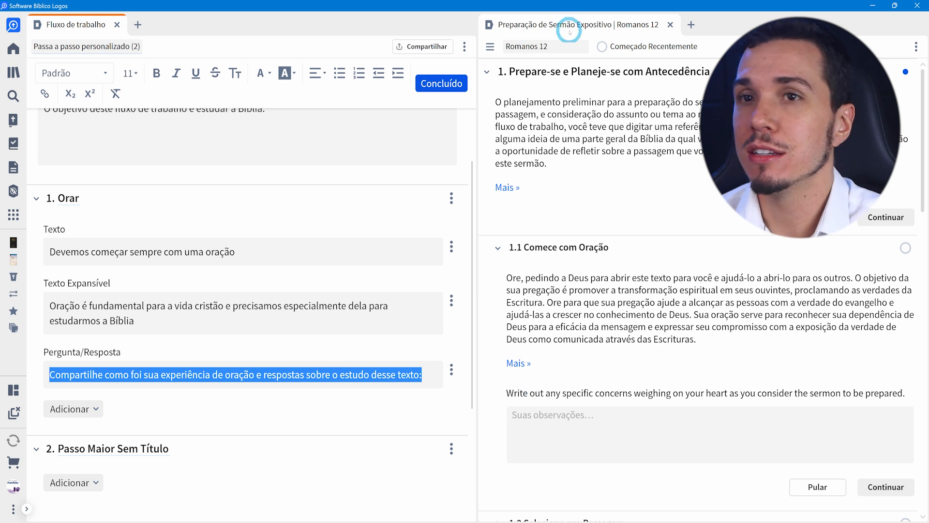
click(66, 378)
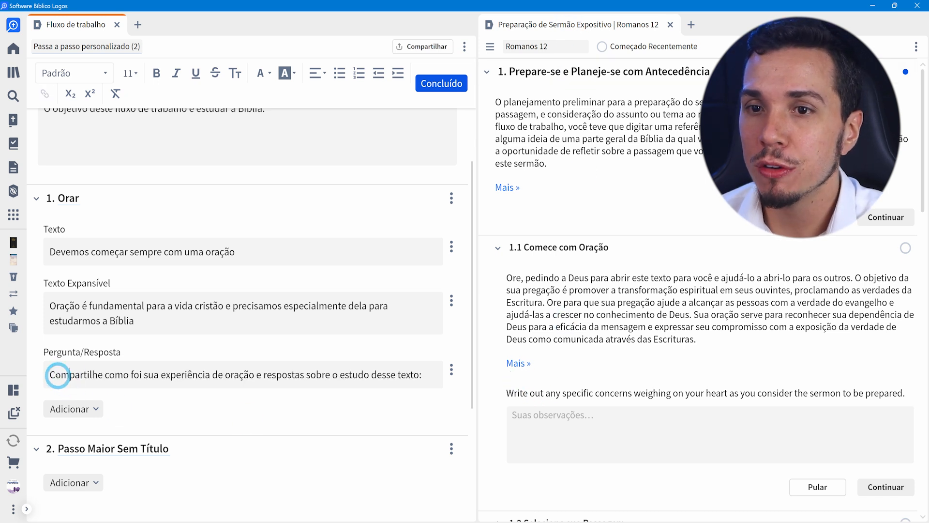
drag(514, 392, 710, 392)
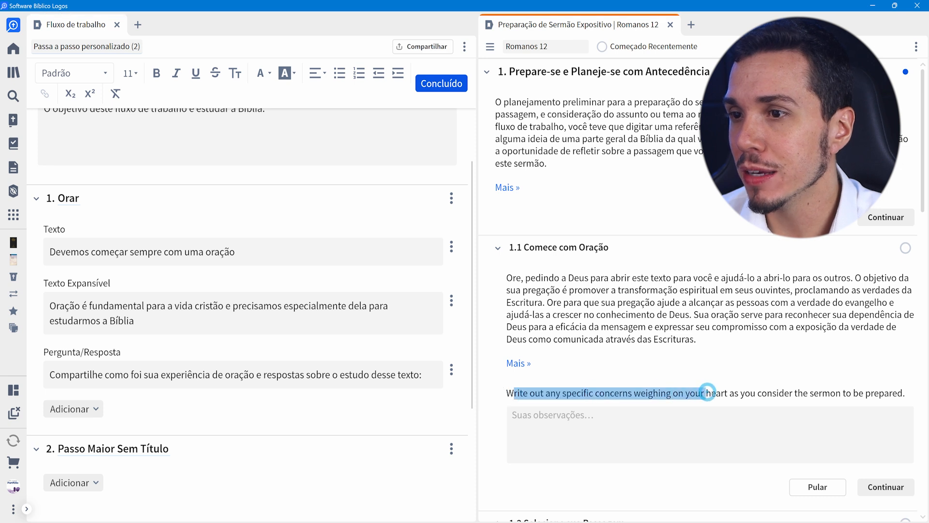
click(280, 376)
click(593, 427)
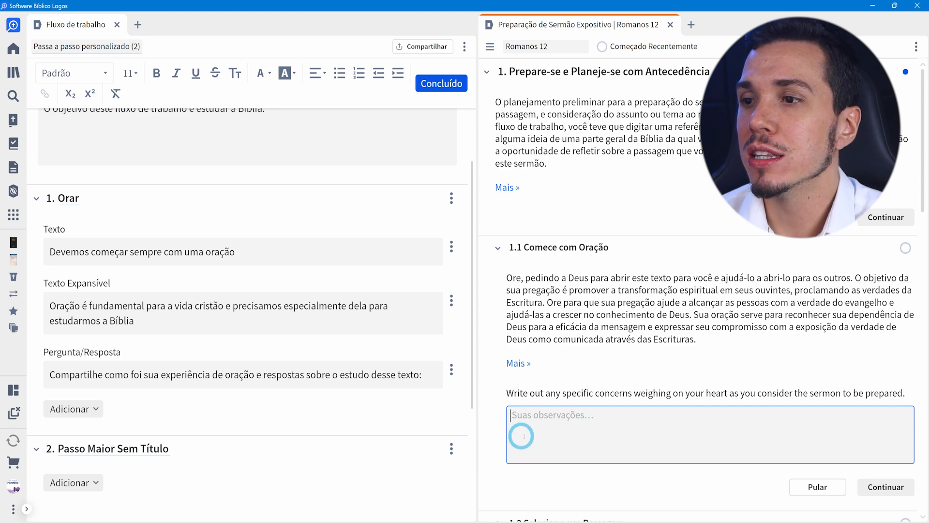
Step: Add a Documento block under the Orar step and check the block's options
click(88, 409)
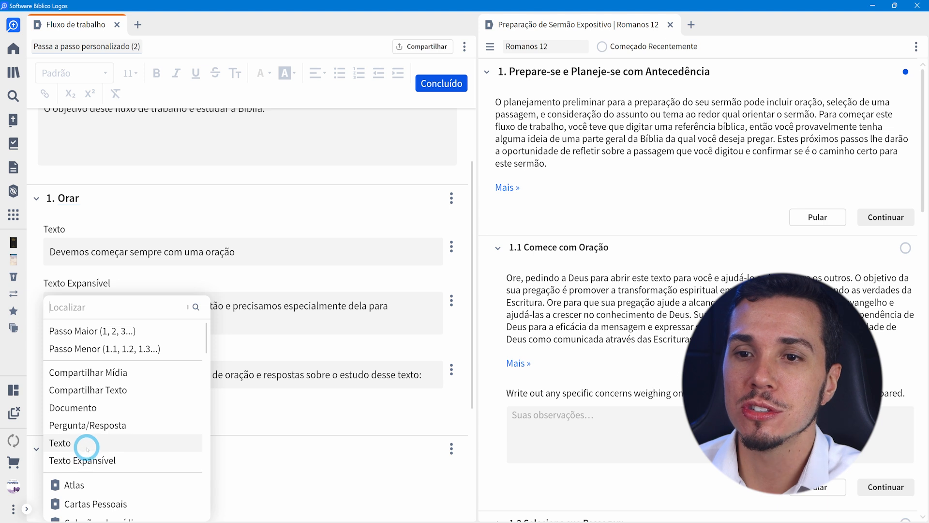
click(93, 408)
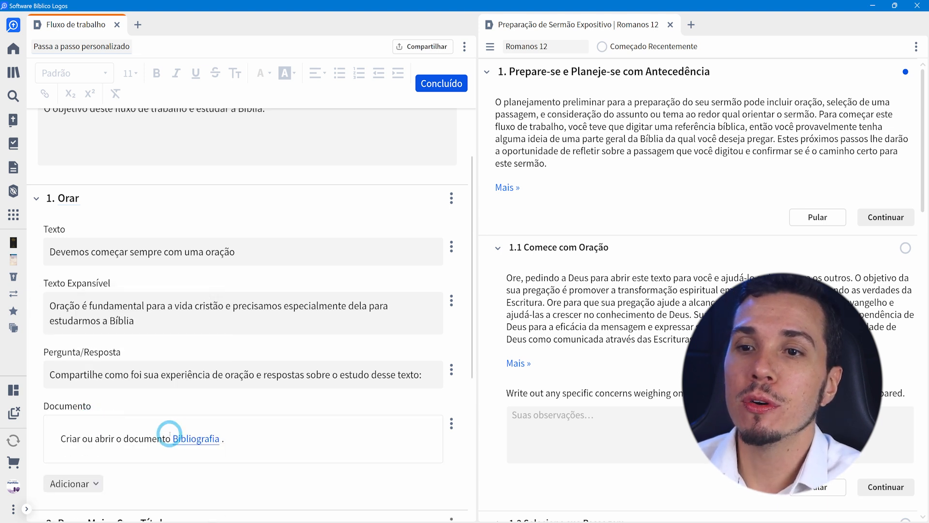
click(213, 443)
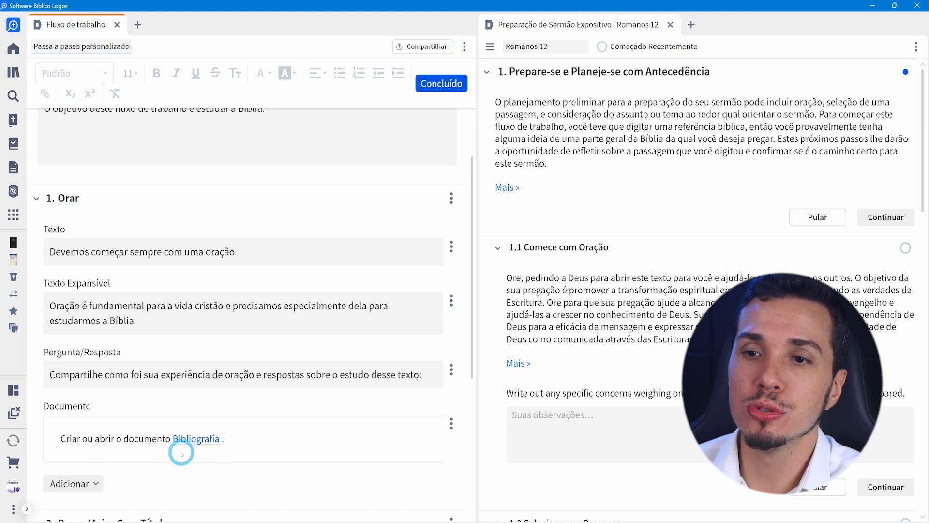
scroll(181, 446, down, 1)
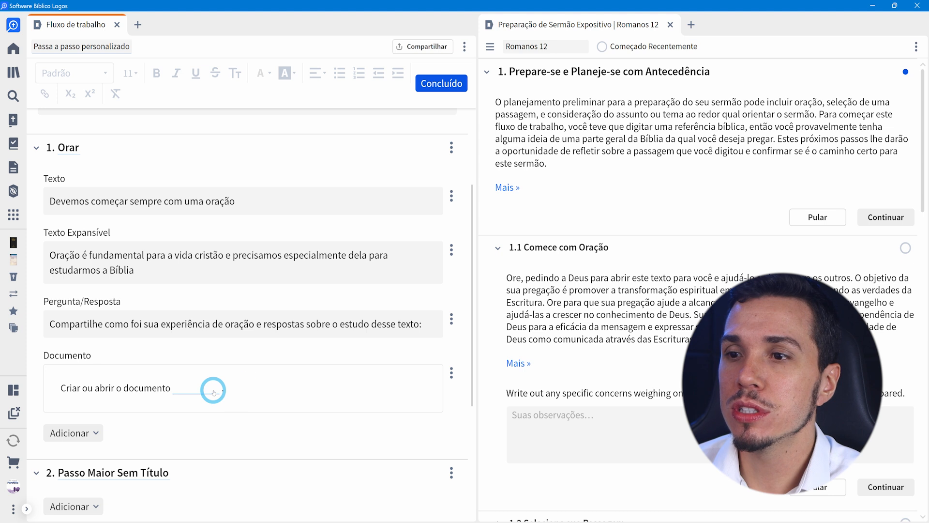
click(452, 372)
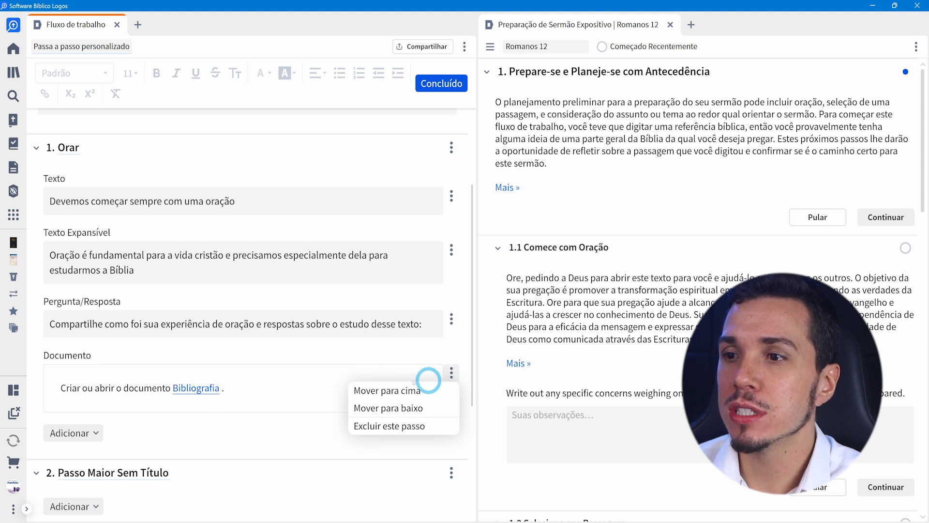
Step: Examine the document types offered in the Documento block and compare them with the types available for creating new documents
click(203, 391)
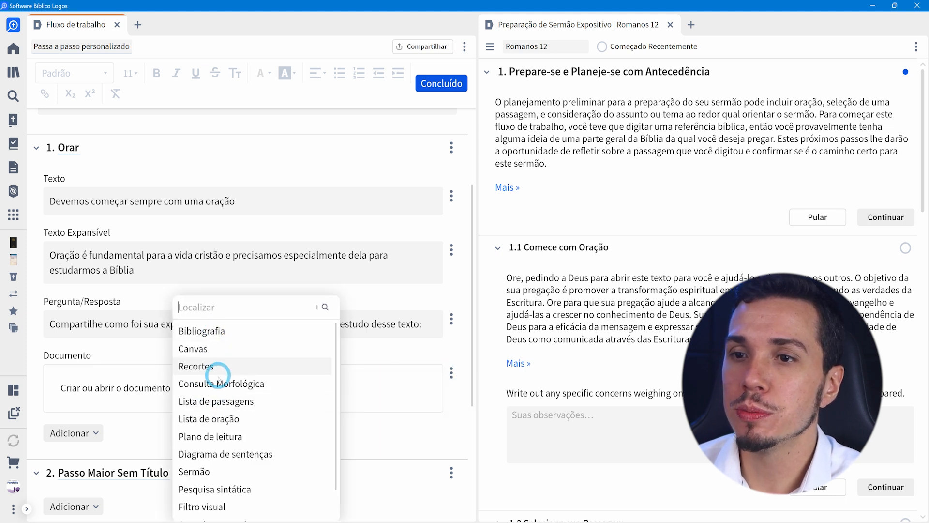
scroll(211, 469, down, 1)
scroll(214, 472, up, 1)
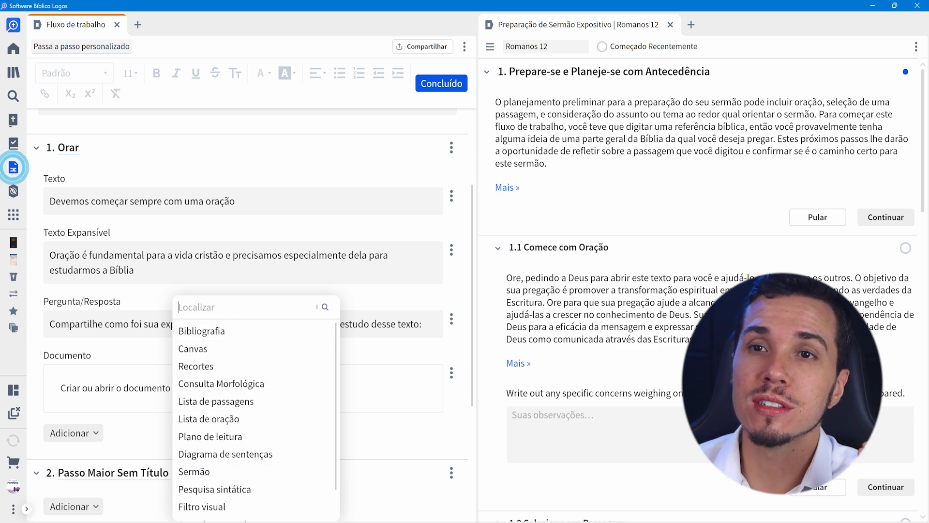
click(13, 167)
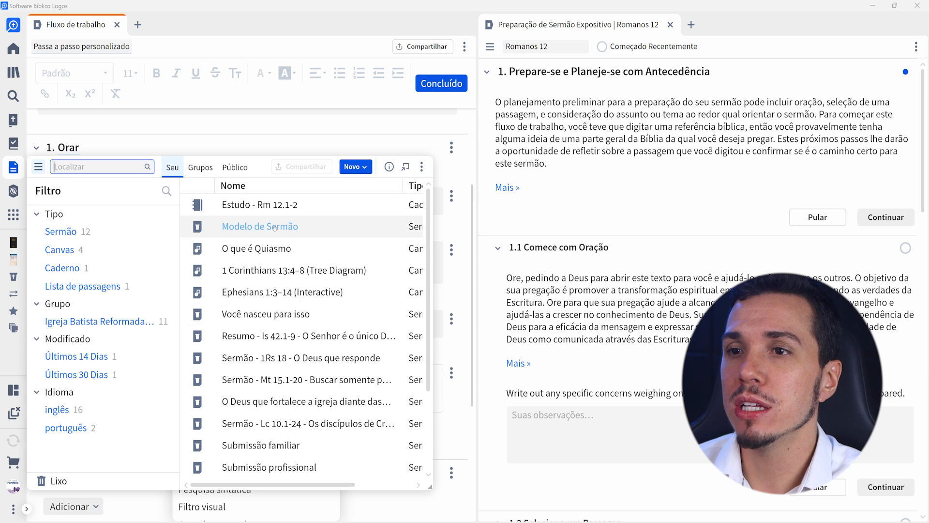
click(363, 168)
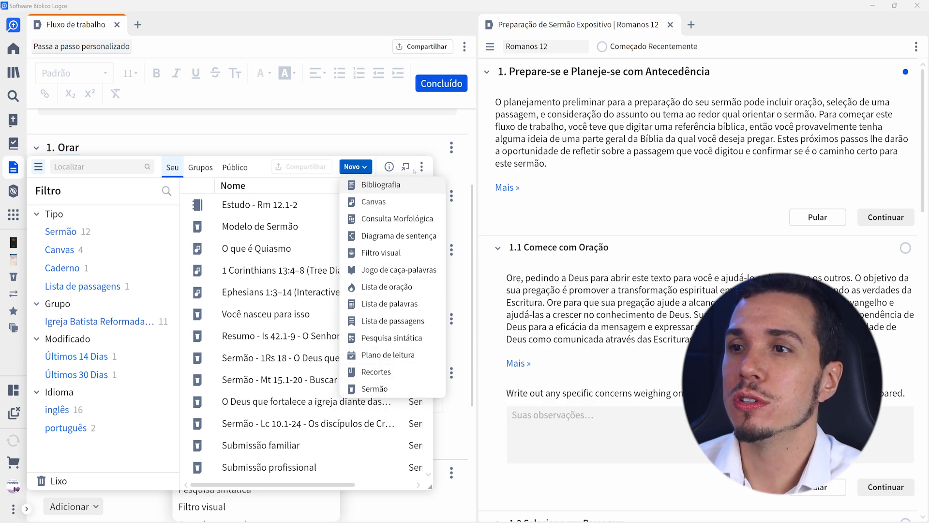
click(405, 144)
click(332, 145)
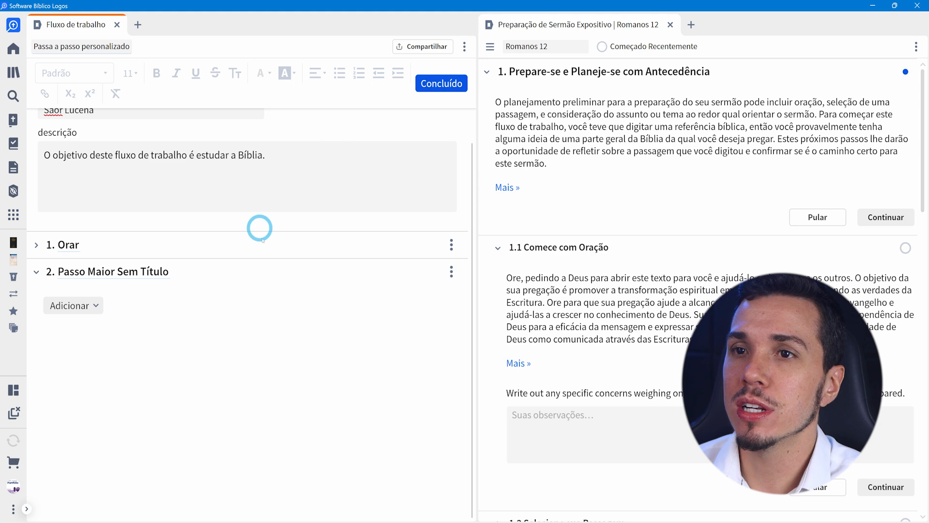
Step: Expand the Orar step again and set its Documento block's type to Lista de oração
click(37, 245)
scroll(75, 344, down, 3)
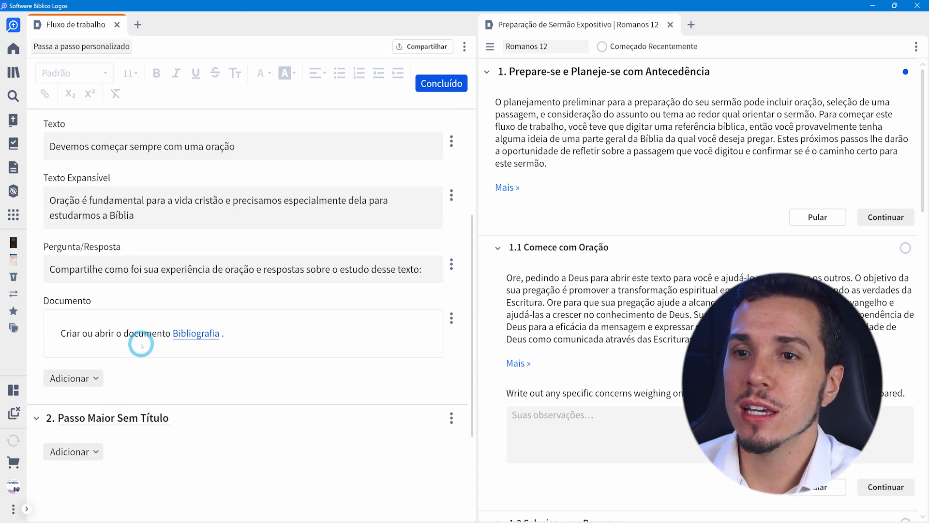
click(194, 333)
scroll(271, 479, down, 1)
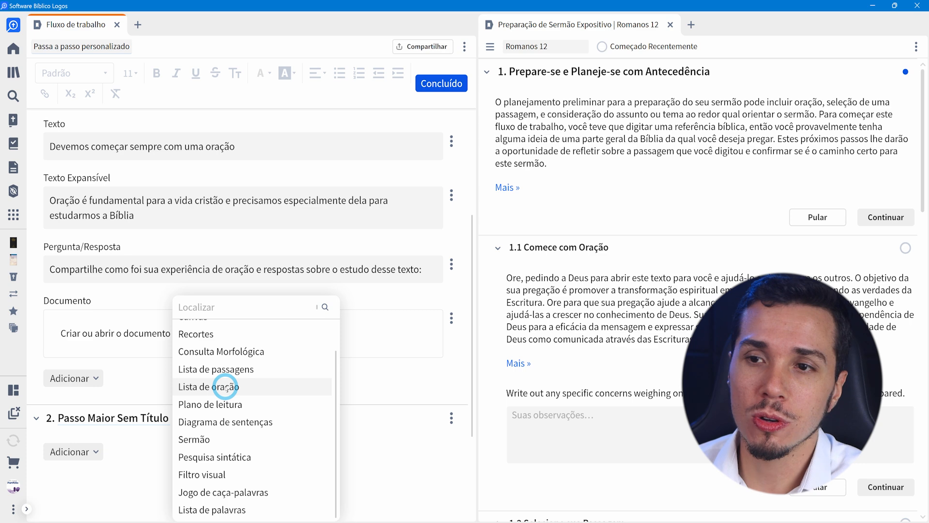
click(226, 386)
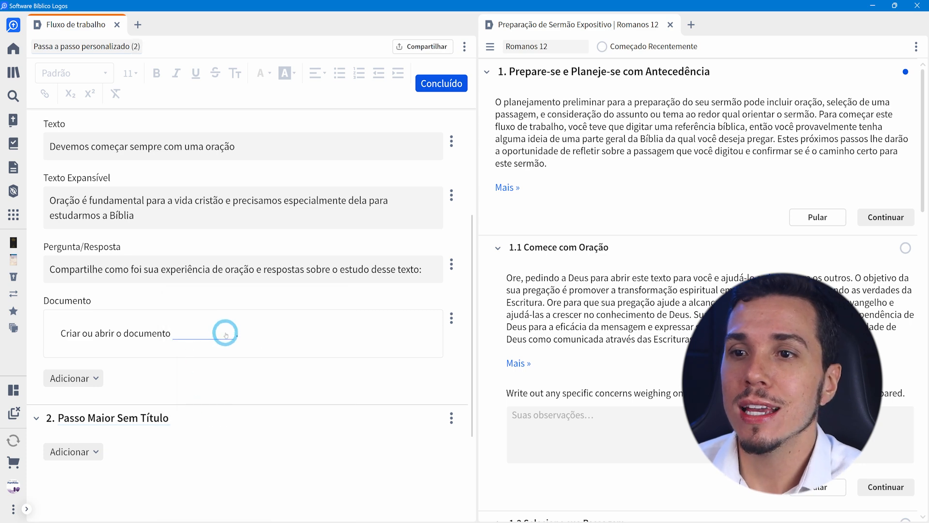
Step: Examine the text and questions in 1.2 Selecione sua Passagem of the sermon workflow, and collapse that step again
scroll(629, 387, down, 3)
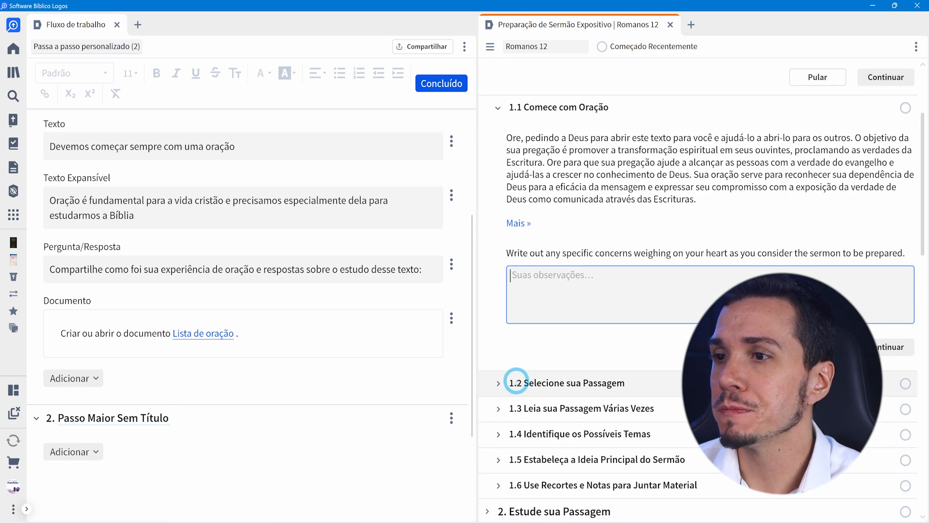
click(499, 383)
scroll(489, 369, down, 4)
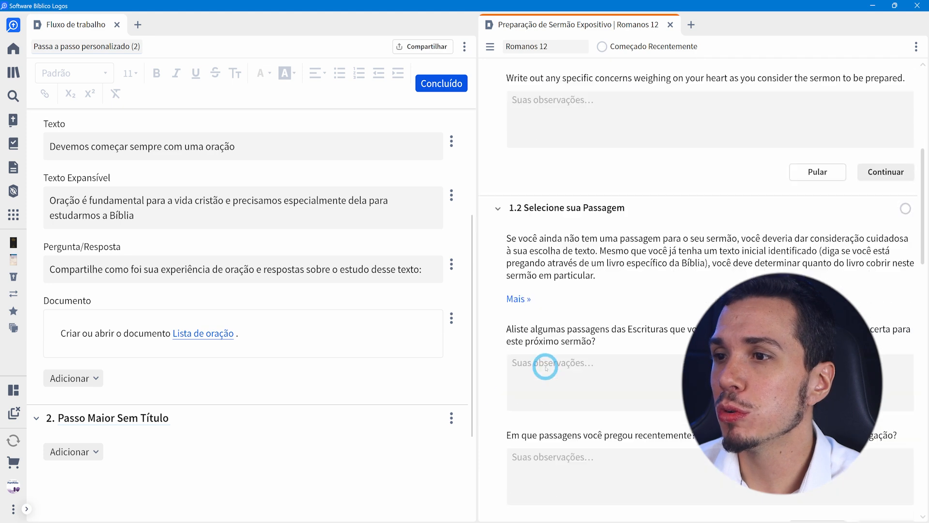
click(498, 173)
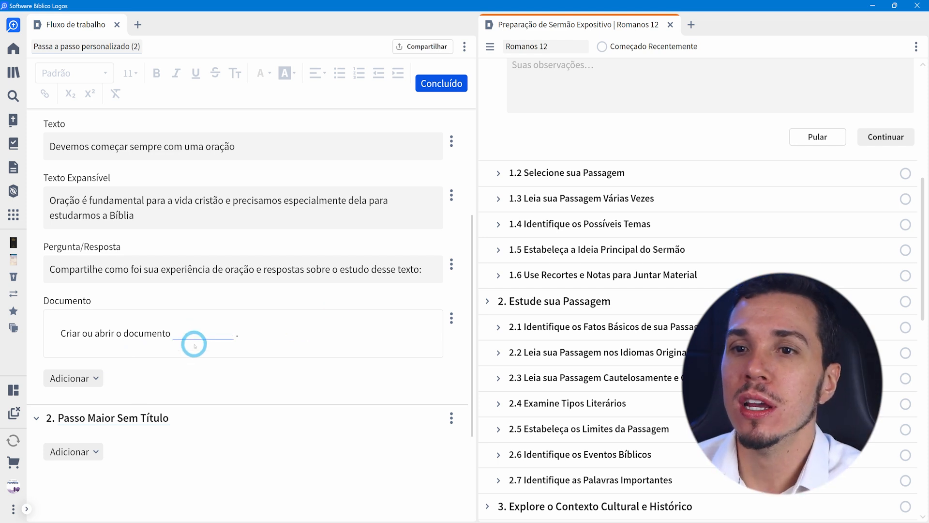
Step: Add a second Documento block under the Orar step and look through the document types it offers
click(86, 377)
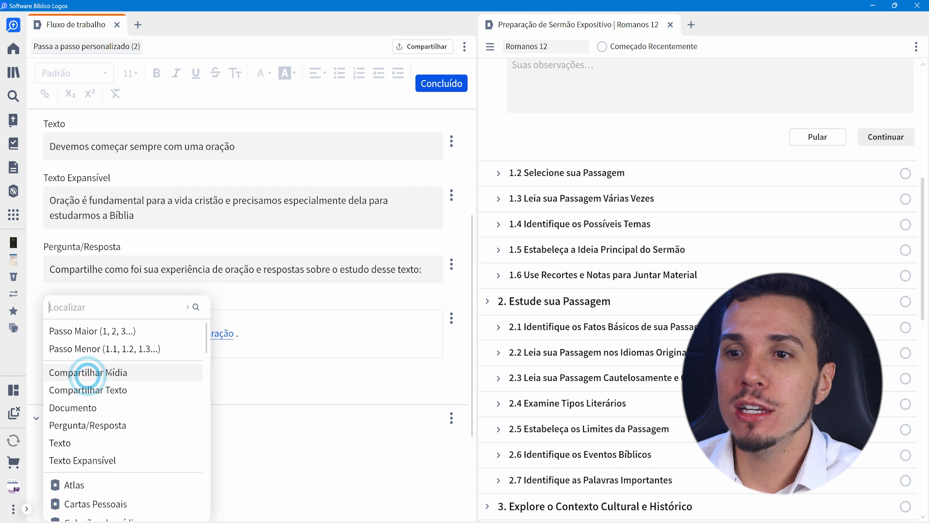
click(111, 408)
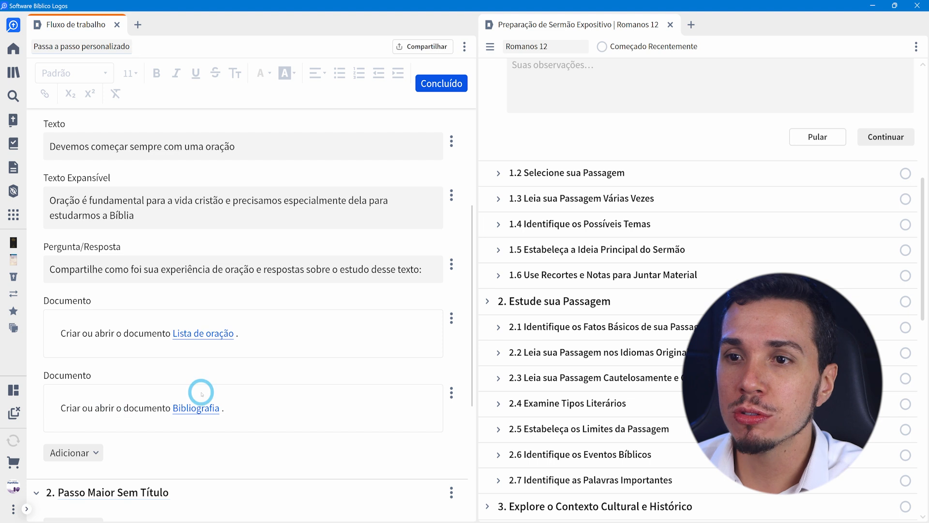
click(206, 406)
scroll(218, 391, down, 2)
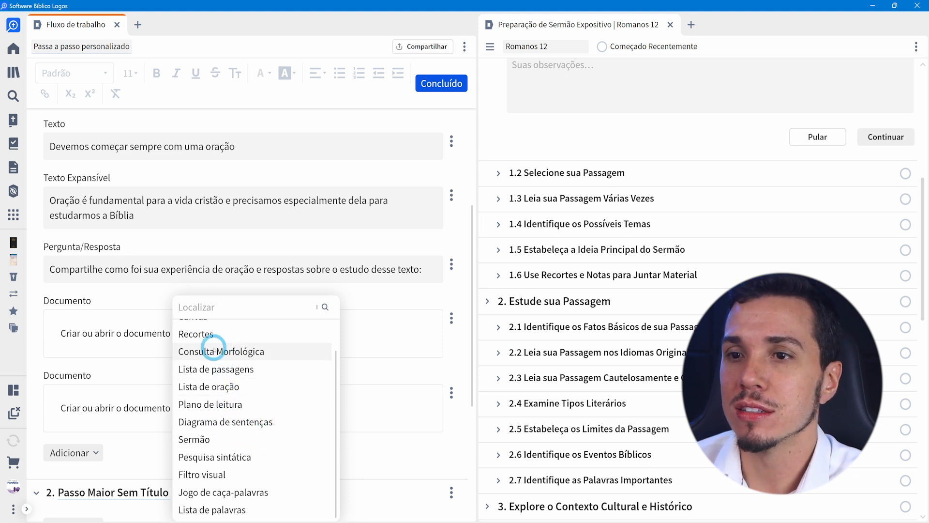
scroll(233, 367, up, 1)
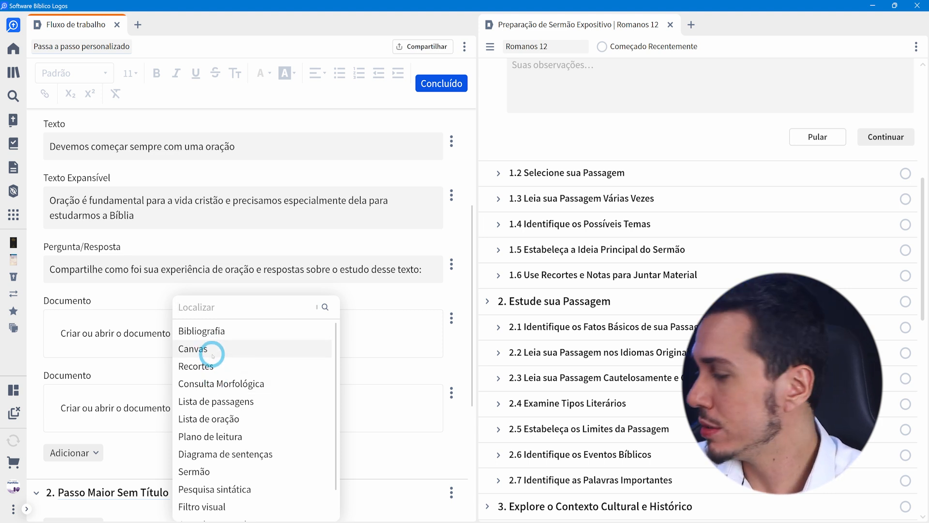
click(136, 421)
Step: Add a Compartilhar Texto block and a Compartilhar Mídia block below the Documento blocks of the Orar step
click(92, 452)
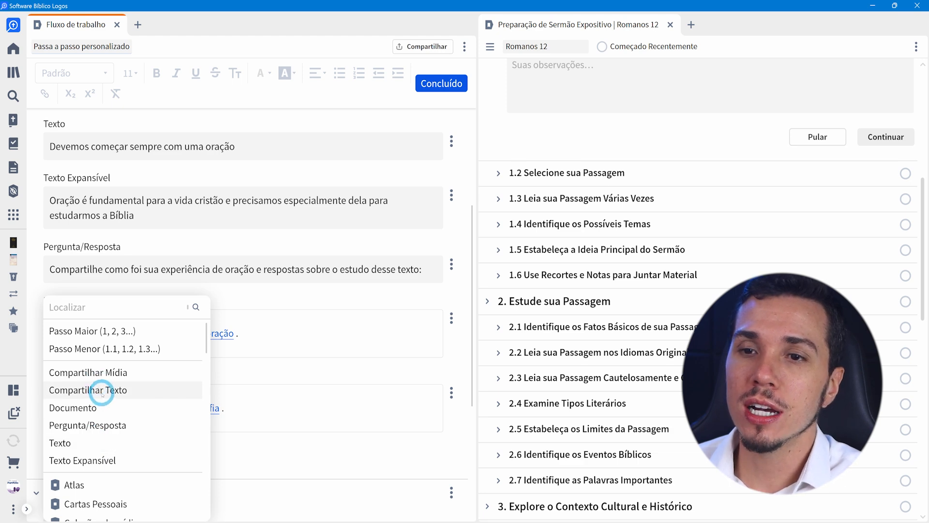
click(101, 393)
scroll(172, 458, down, 2)
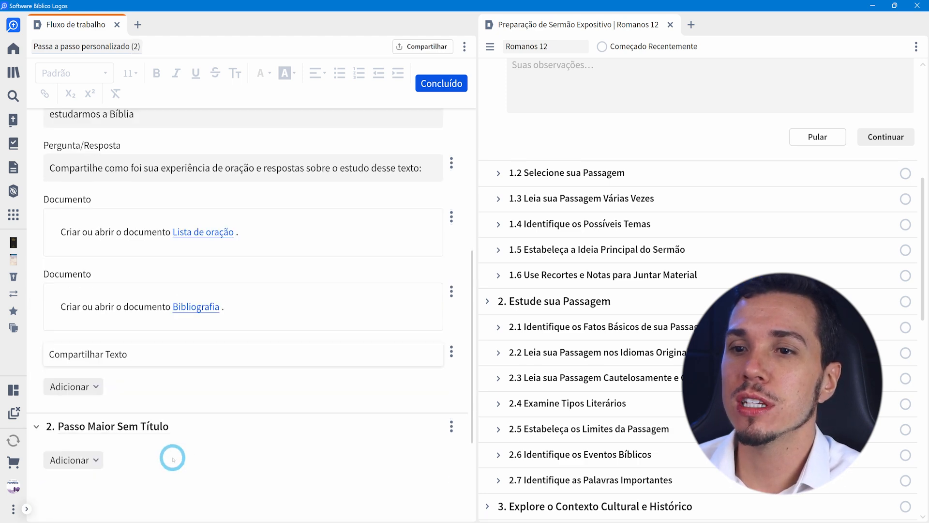
scroll(172, 458, down, 1)
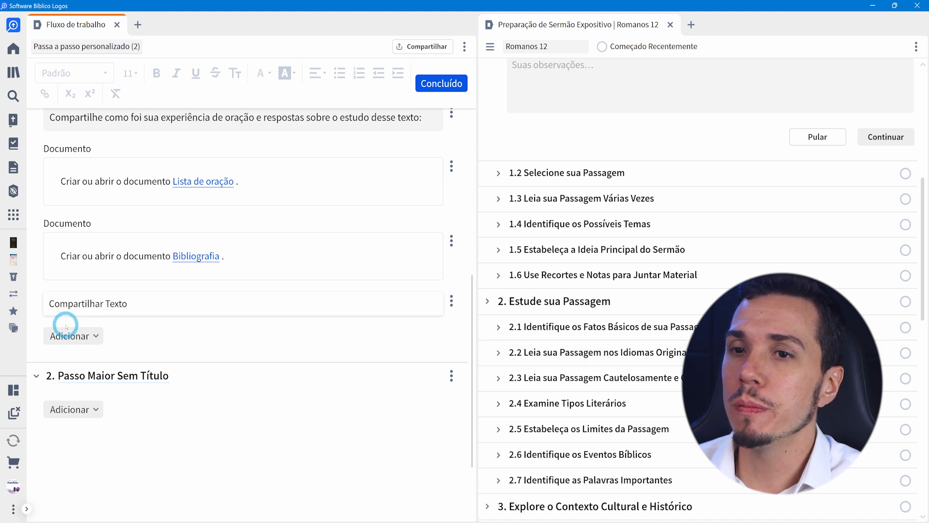
click(95, 336)
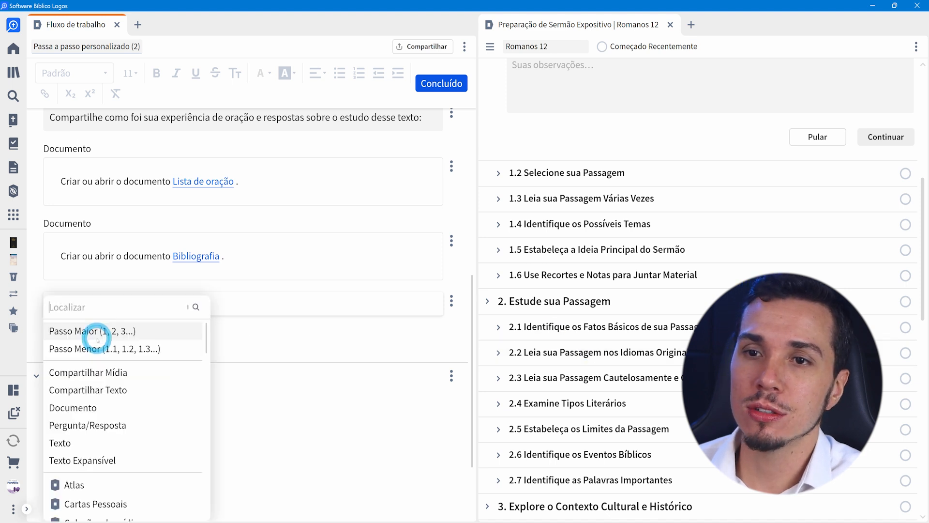
click(99, 373)
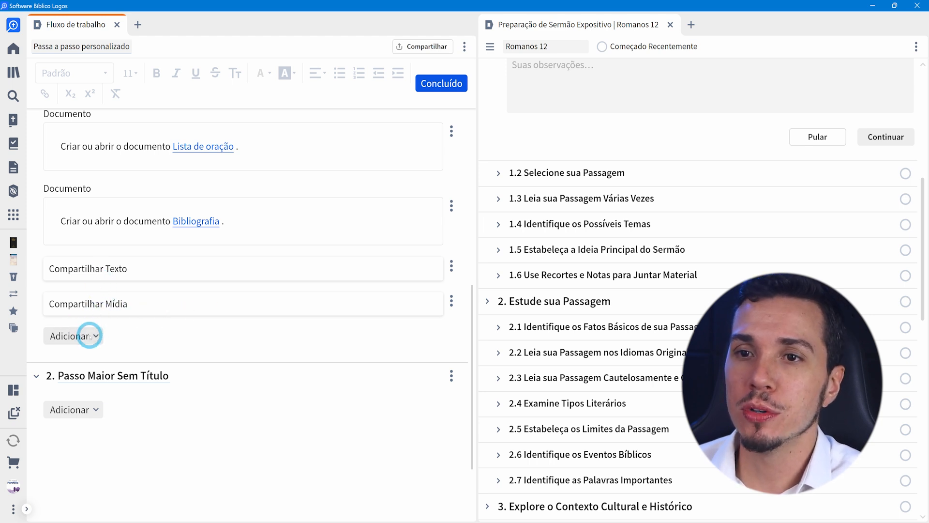
click(83, 334)
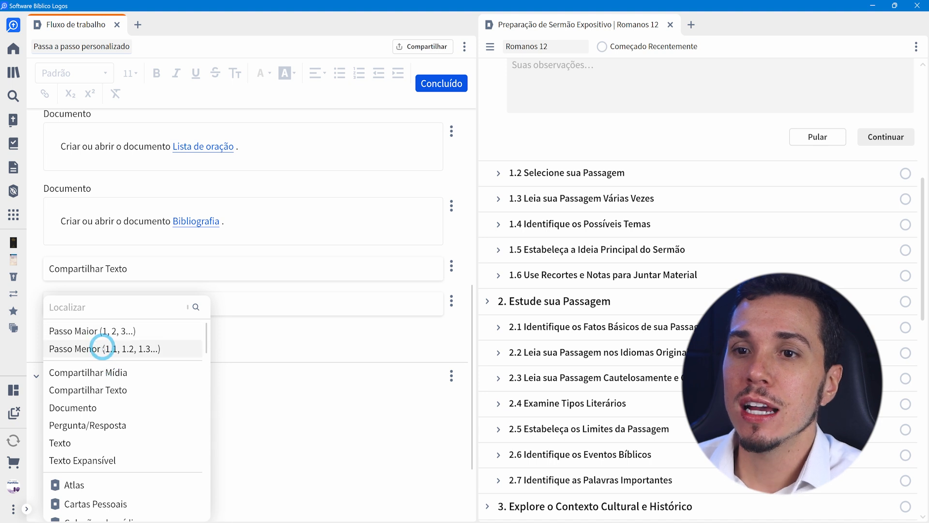
click(262, 343)
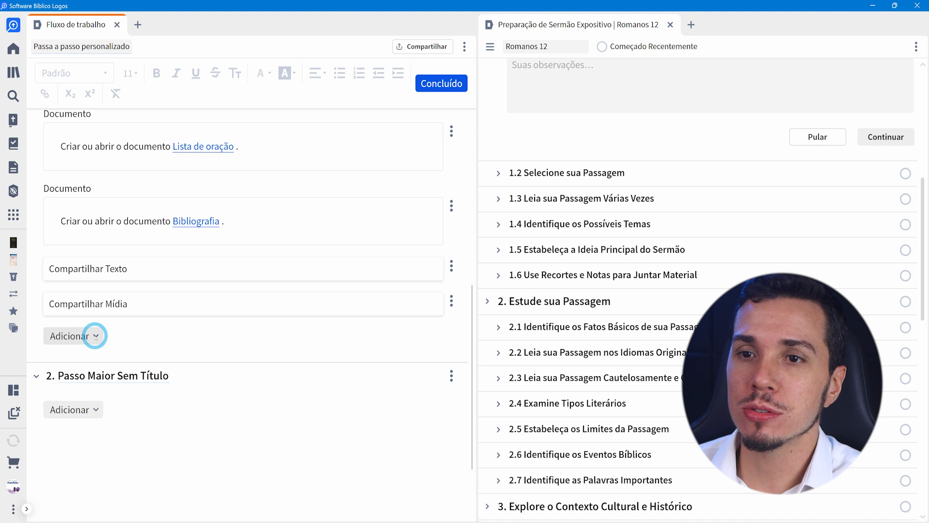
Step: Rename major step 2 as "Leia a Bíblia várias vezes"
double_click(102, 375)
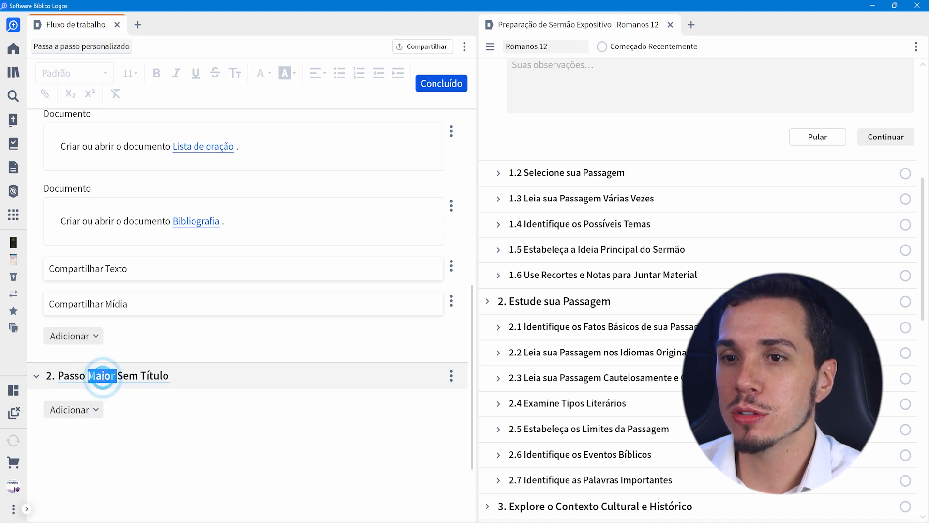
triple_click(102, 376)
text(Leia a Bíblia várias ve)
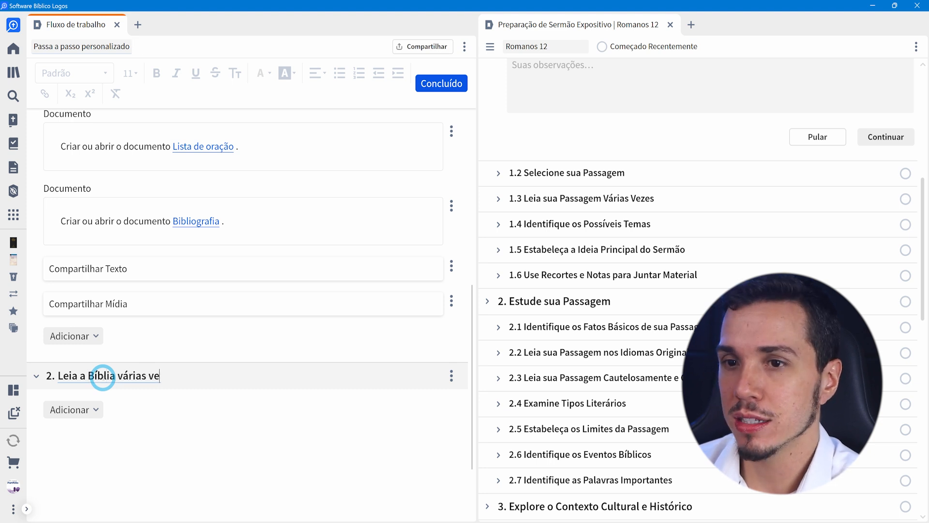
Step: Examine the full range of content blocks, guide sections and tools that can be added under step 2
scroll(133, 426, down, 2)
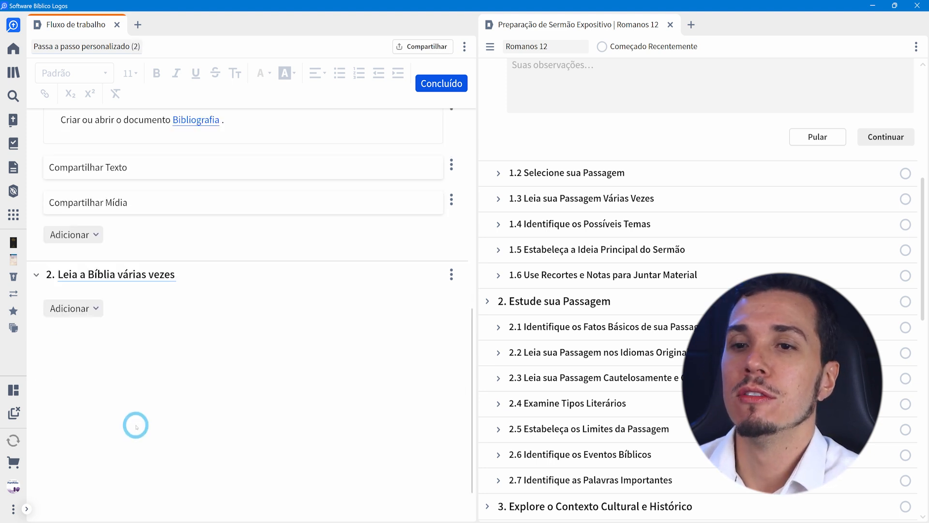
click(87, 306)
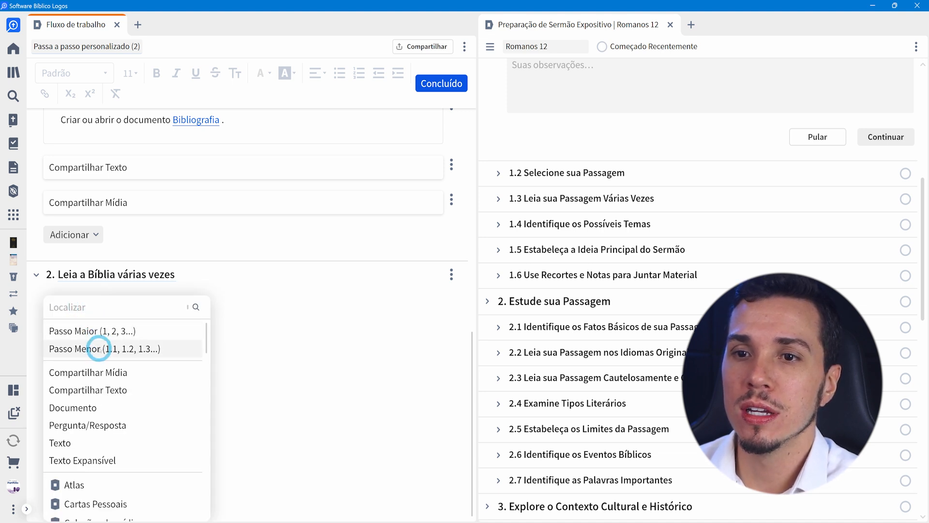
scroll(112, 406, down, 2)
scroll(108, 385, down, 2)
scroll(98, 418, up, 2)
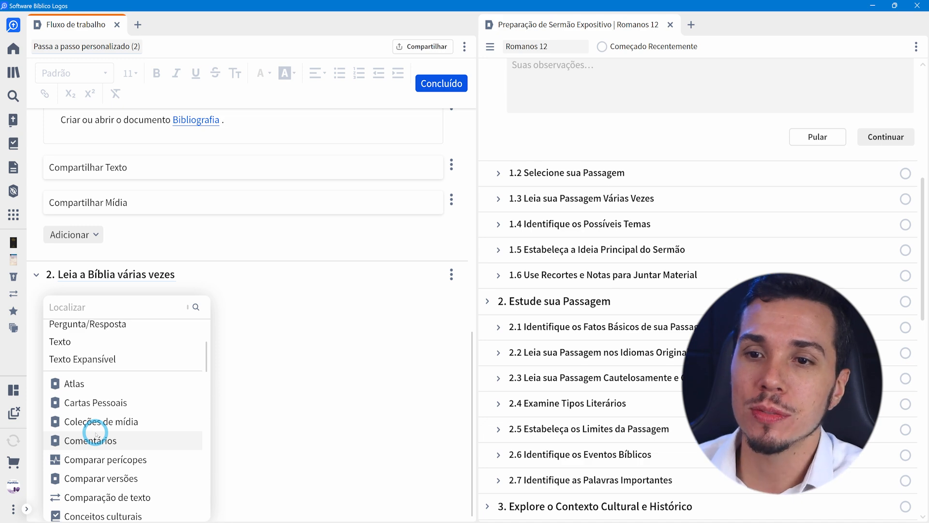
scroll(96, 432, down, 6)
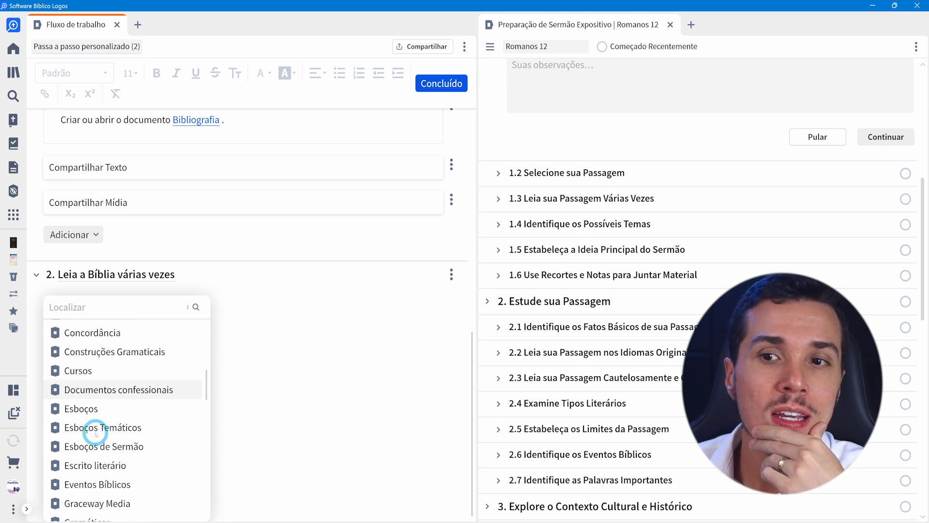
scroll(95, 432, down, 8)
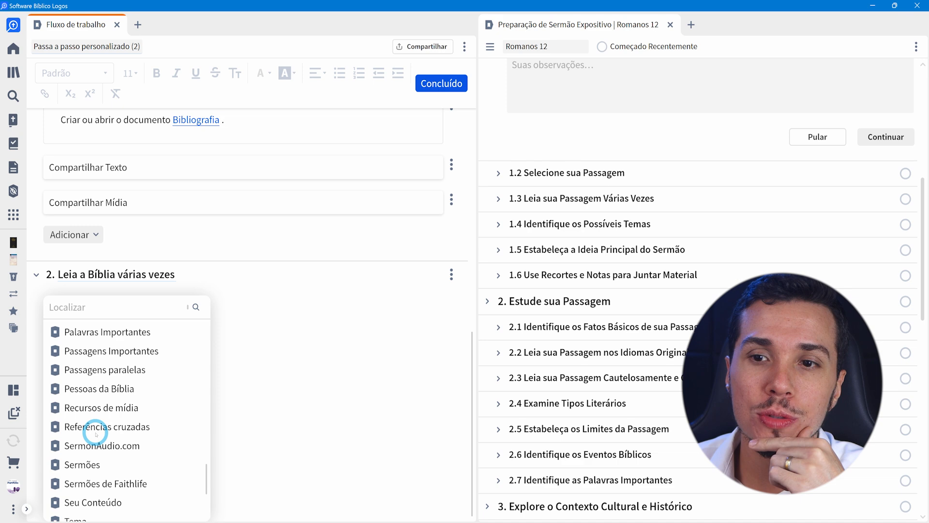
scroll(95, 433, down, 3)
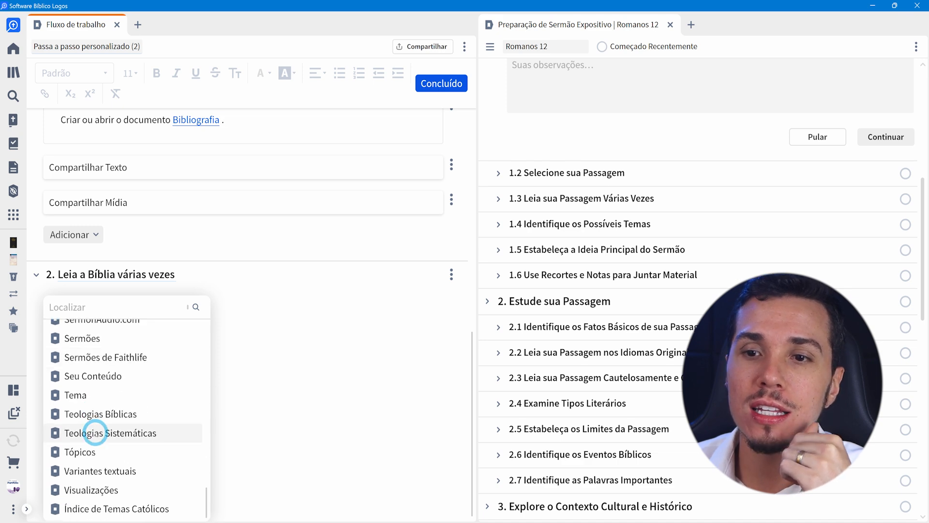
scroll(96, 433, up, 15)
scroll(96, 434, up, 10)
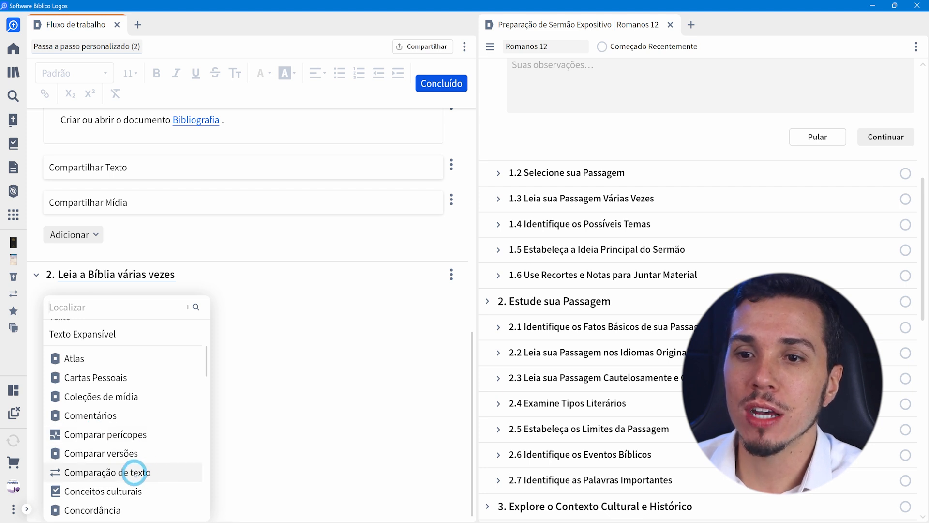
Step: Try a Comparação de texto block directly under step 2, and remove it again
click(134, 473)
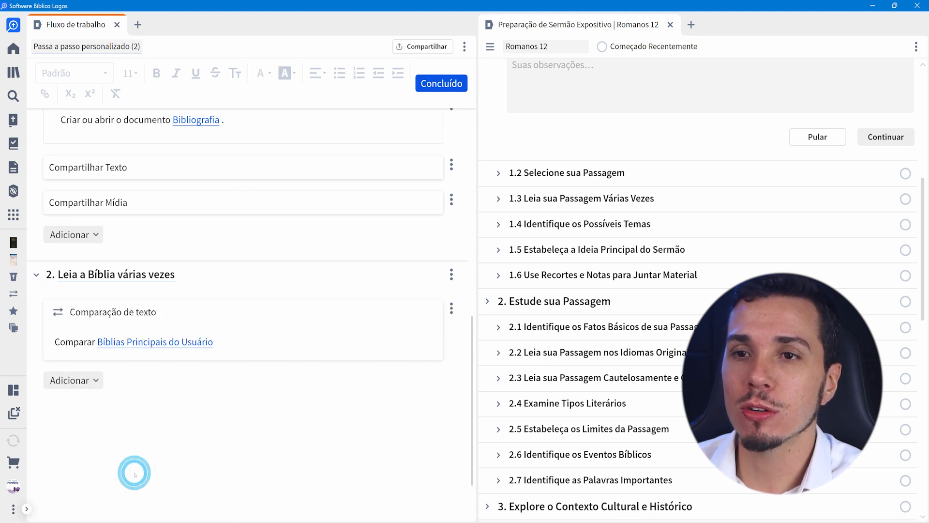
click(453, 311)
click(384, 361)
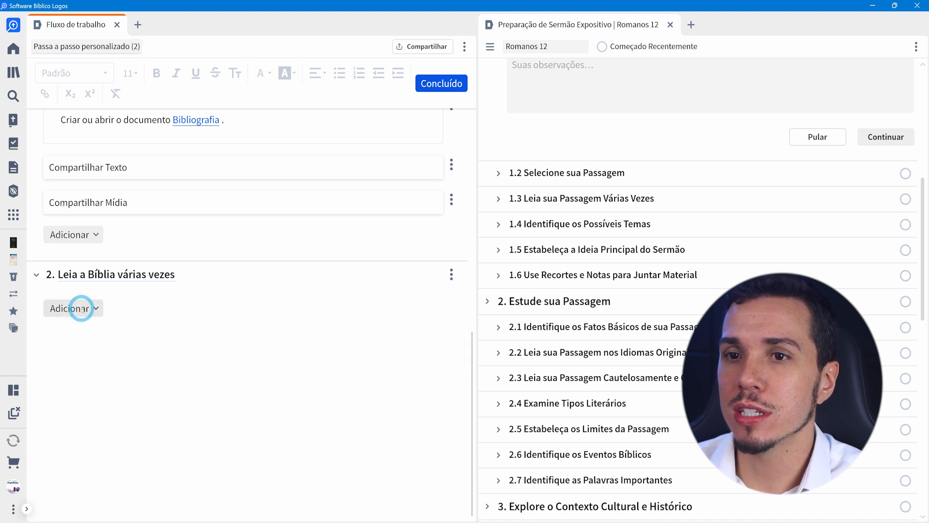
Step: Add a Passo Menor under step 2 and name it "Compare várias versões bíblicas"
click(81, 310)
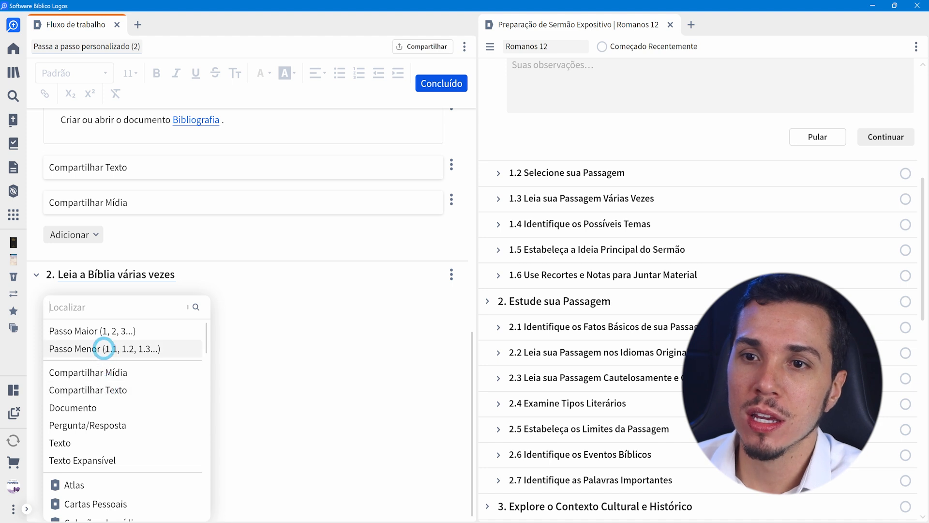
click(104, 349)
text(Co)
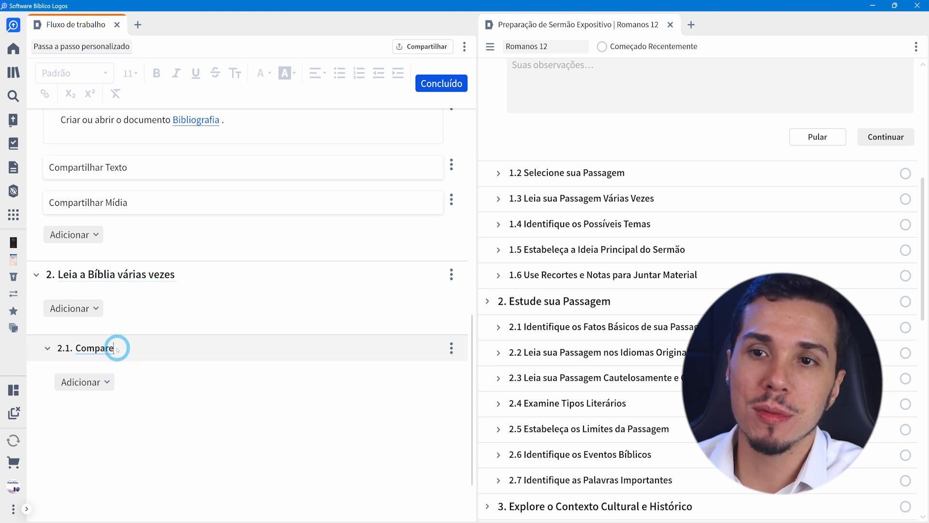
text(mpare)
text( a)
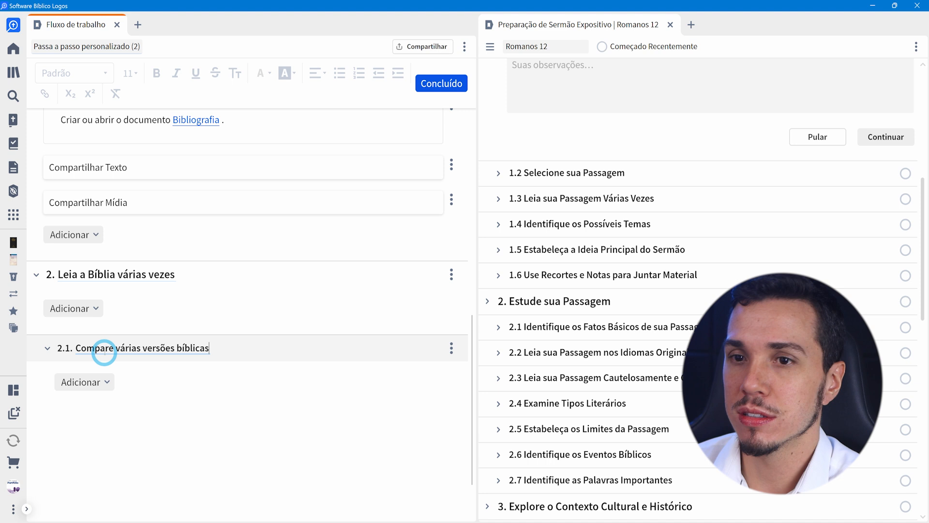
Step: Add a Comparação de texto block to step 2.1
click(105, 382)
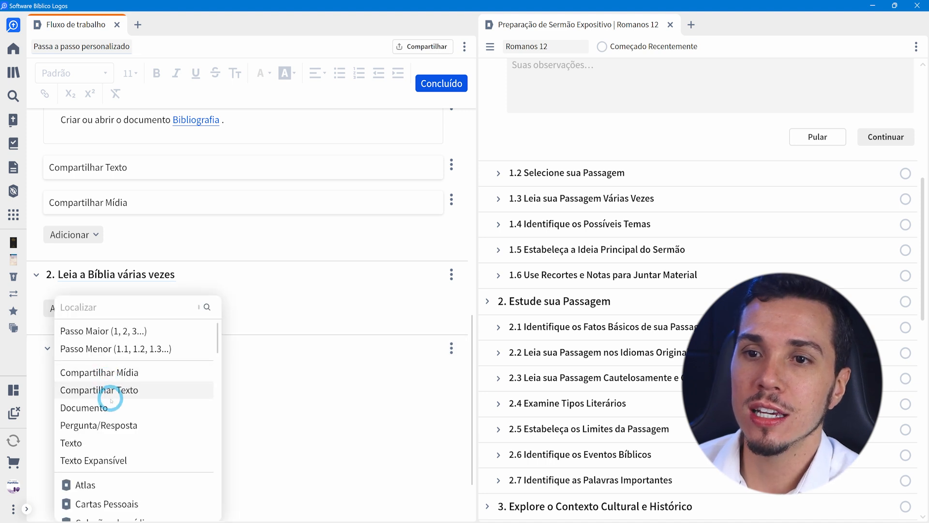
scroll(111, 432, down, 3)
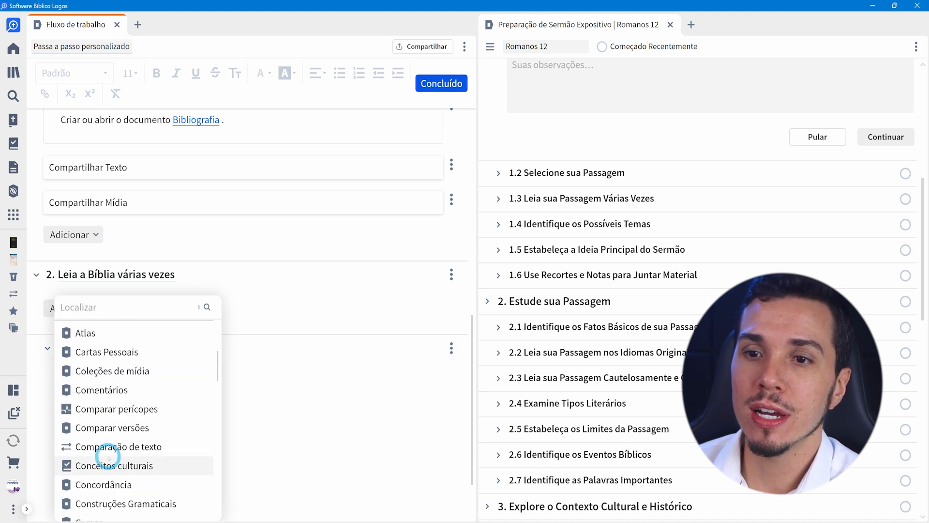
click(110, 448)
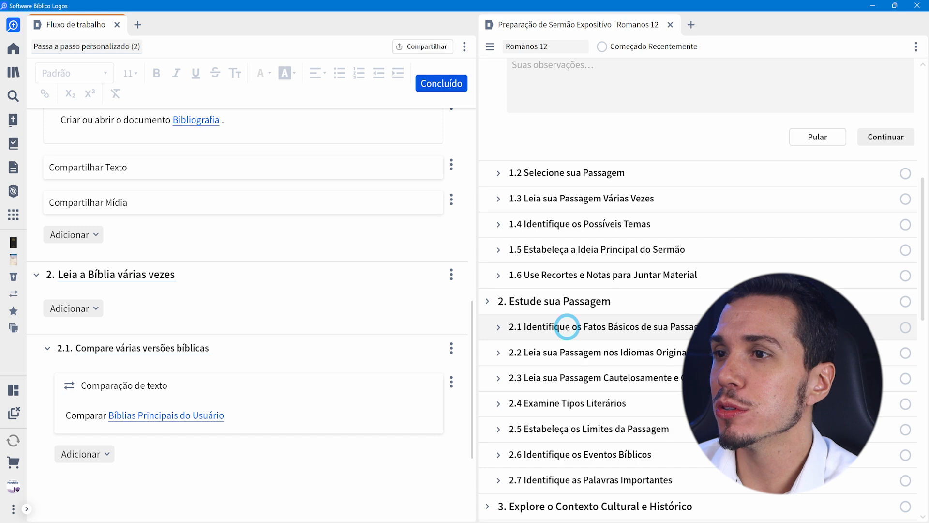
Step: Review the sequence of major and minor steps in the Preparação de Sermão Expositivo workflow
scroll(567, 328, up, 1)
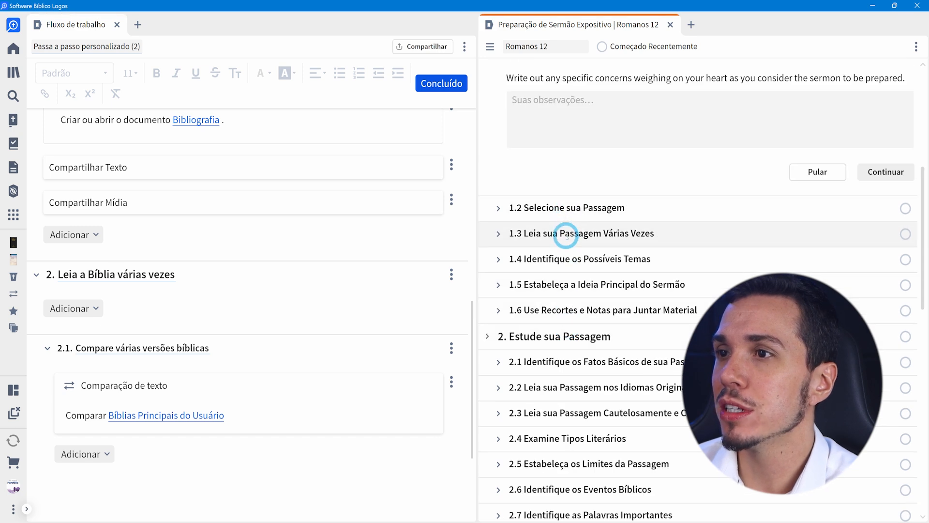
scroll(568, 333, down, 2)
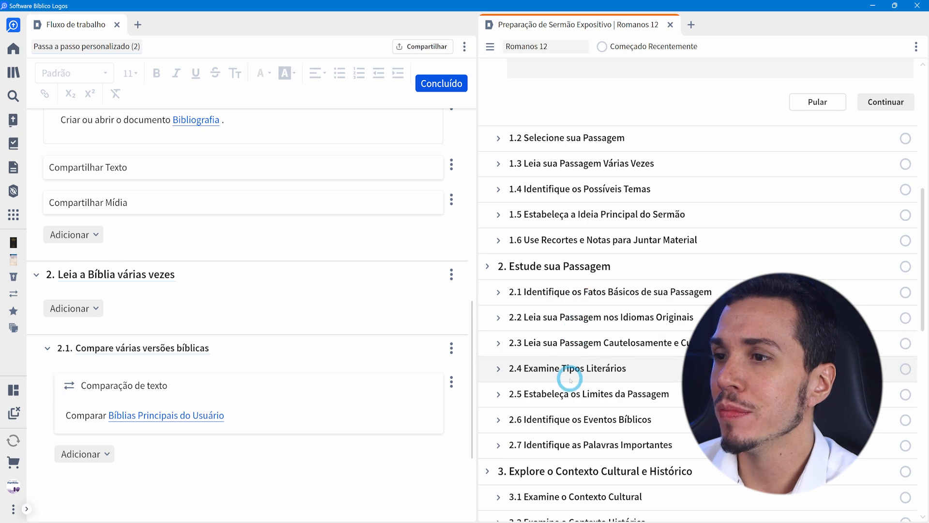
scroll(569, 373, down, 2)
scroll(570, 380, down, 7)
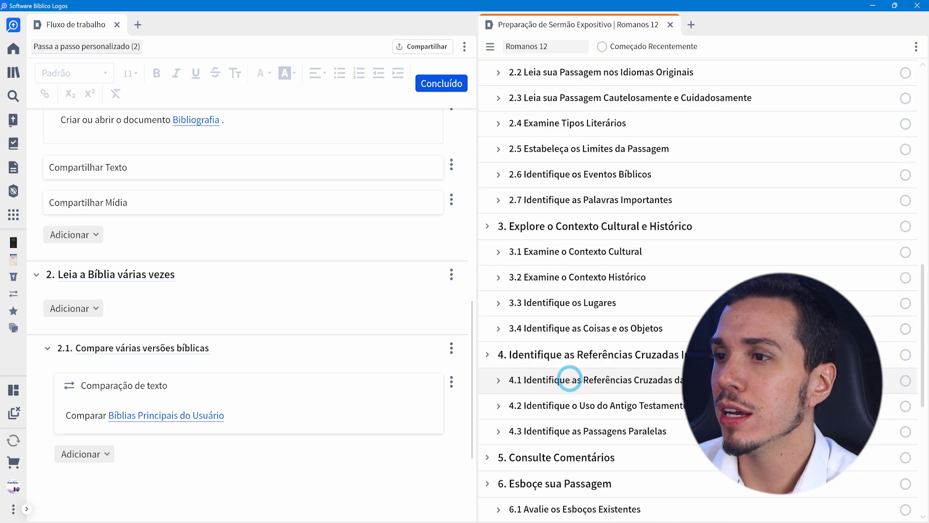
scroll(570, 380, down, 3)
scroll(570, 380, up, 10)
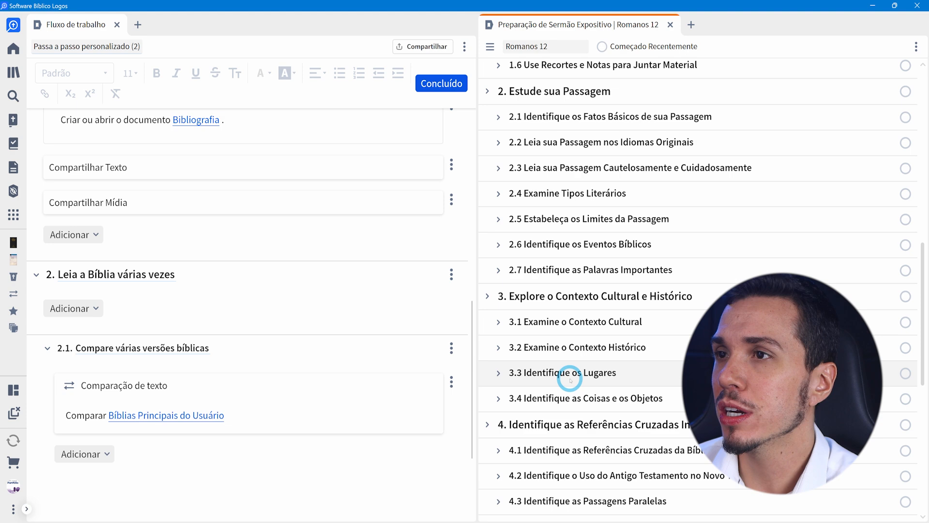
scroll(570, 380, up, 4)
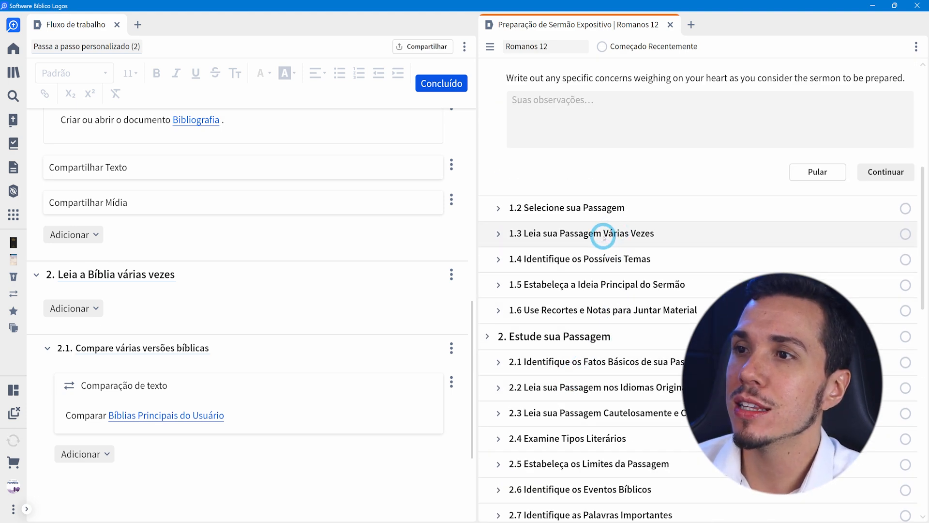
Step: Start an Estudo Bíblico Indutivo workflow for Romanos 12 and place it beside the Preparação de Sermão Expositivo workflow
click(14, 195)
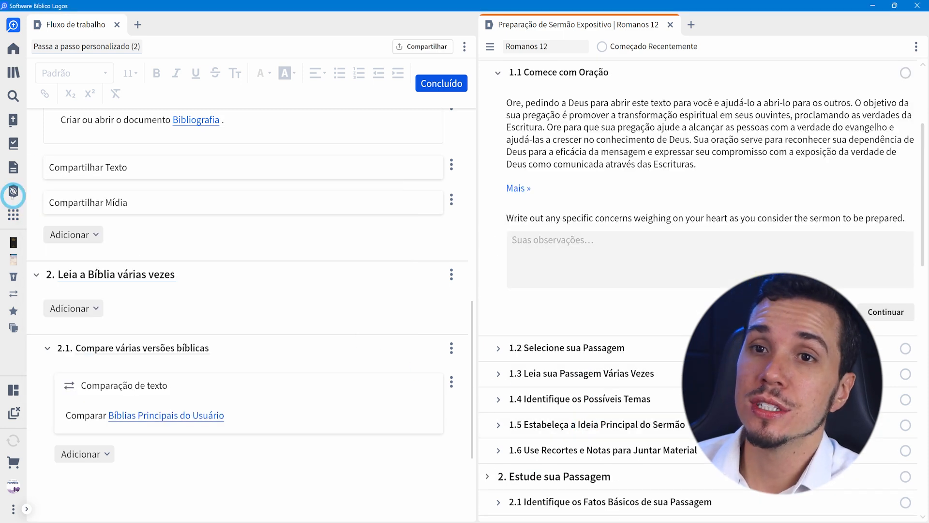
click(14, 191)
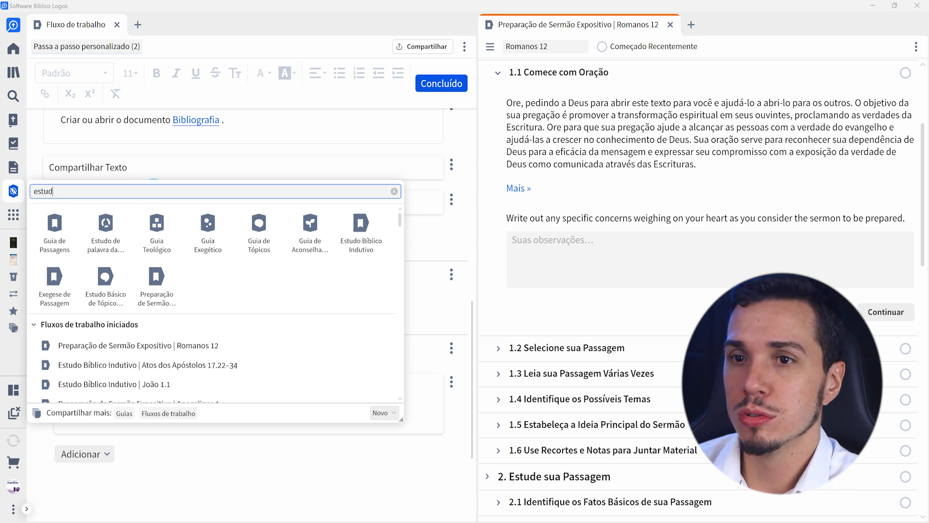
text(estudo)
click(97, 380)
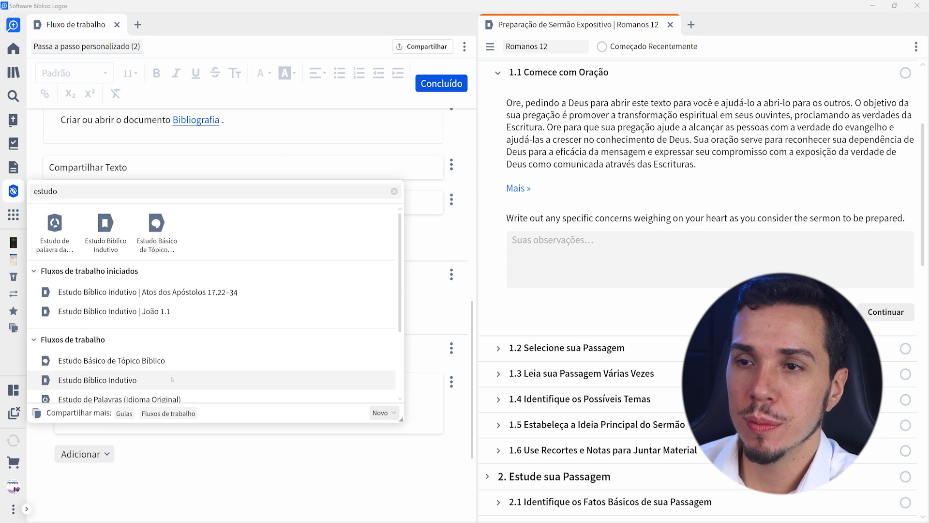
text(Romanos 12)
key(Return)
drag(185, 33, 695, 27)
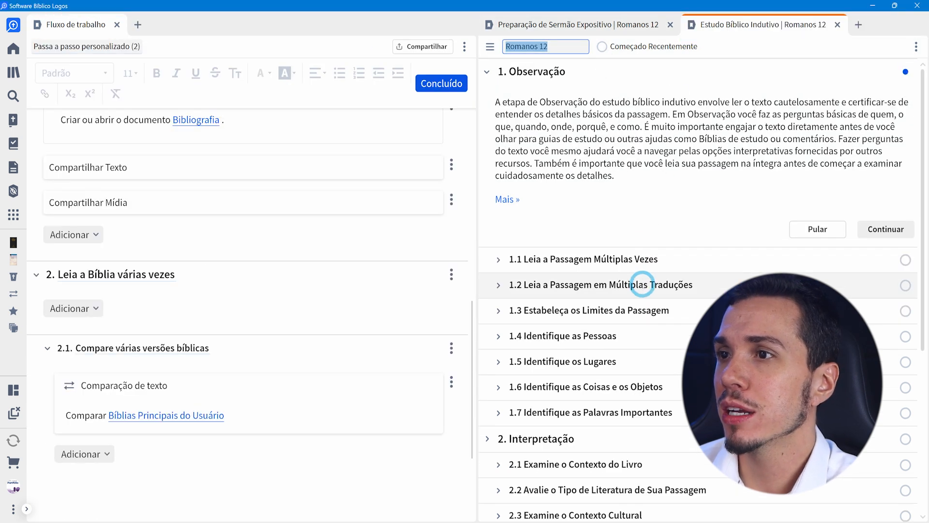
Step: Examine the Bible version comparison offered in step 1.2 of the Estudo Bíblico Indutivo workflow, and close the comparison
click(567, 286)
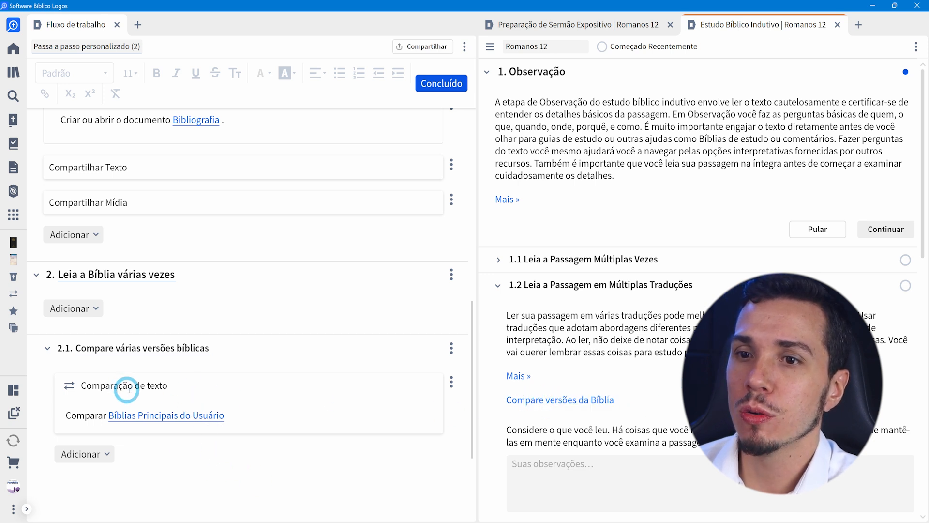
click(568, 399)
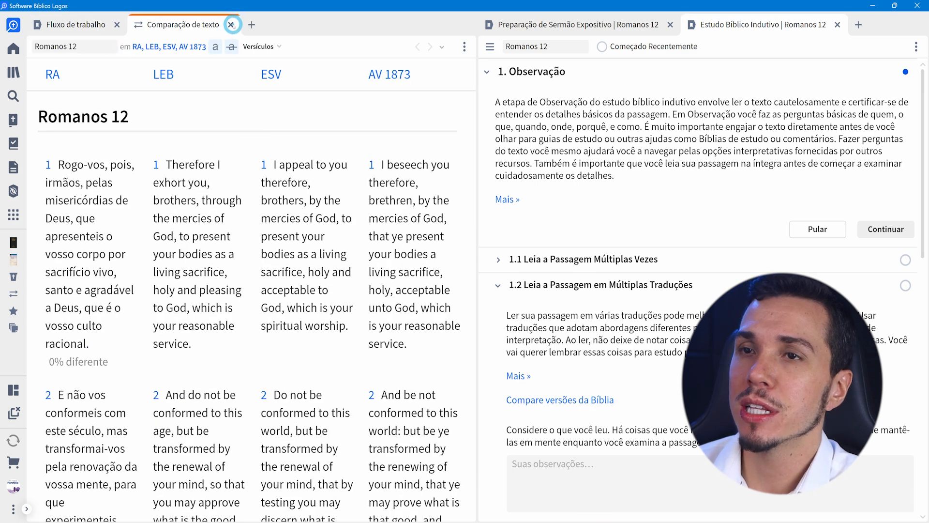
click(231, 24)
Step: Look through the content blocks that can be added to step 2.1 of the custom workflow
scroll(189, 426, down, 1)
click(102, 401)
scroll(121, 411, down, 5)
scroll(98, 415, down, 5)
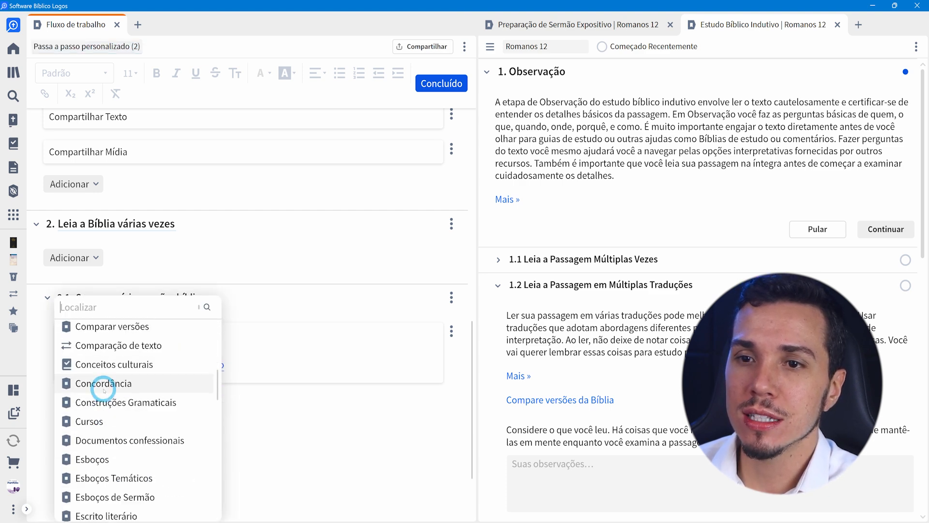
scroll(105, 403, down, 8)
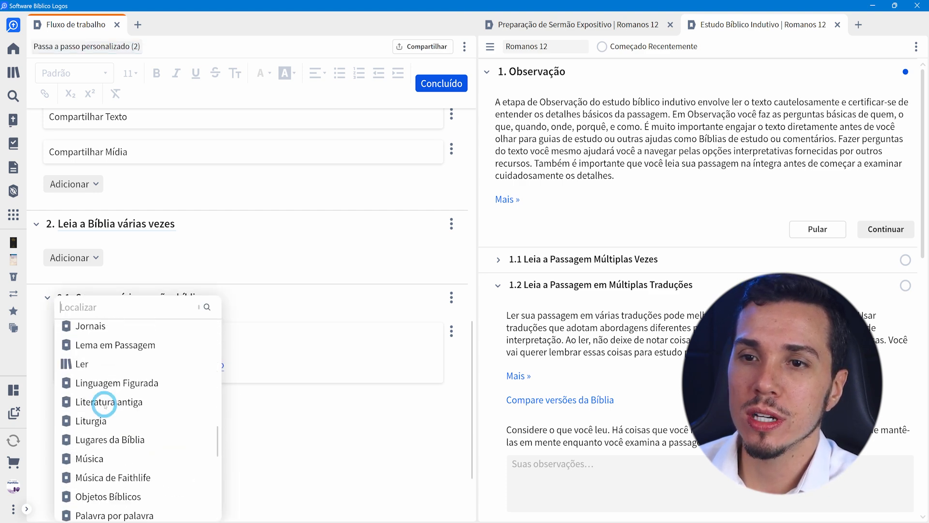
scroll(104, 404, up, 8)
scroll(104, 403, up, 10)
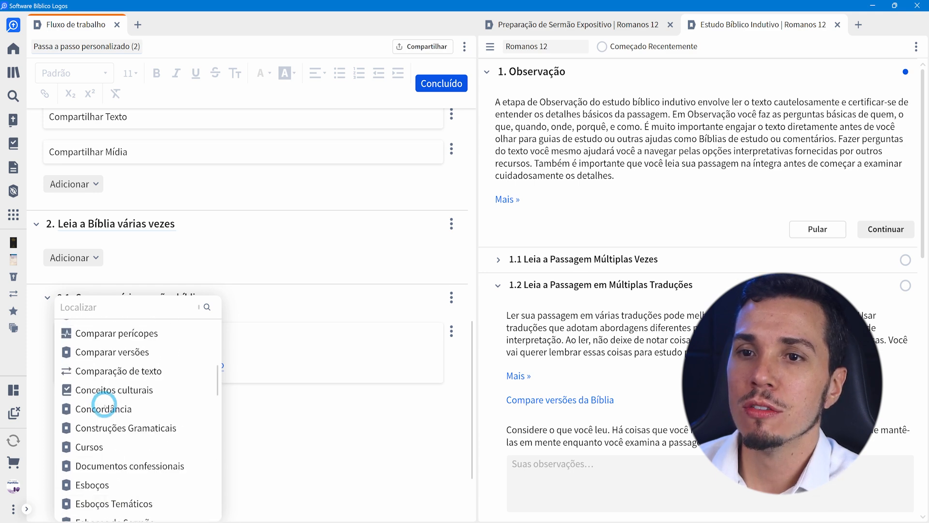
click(304, 453)
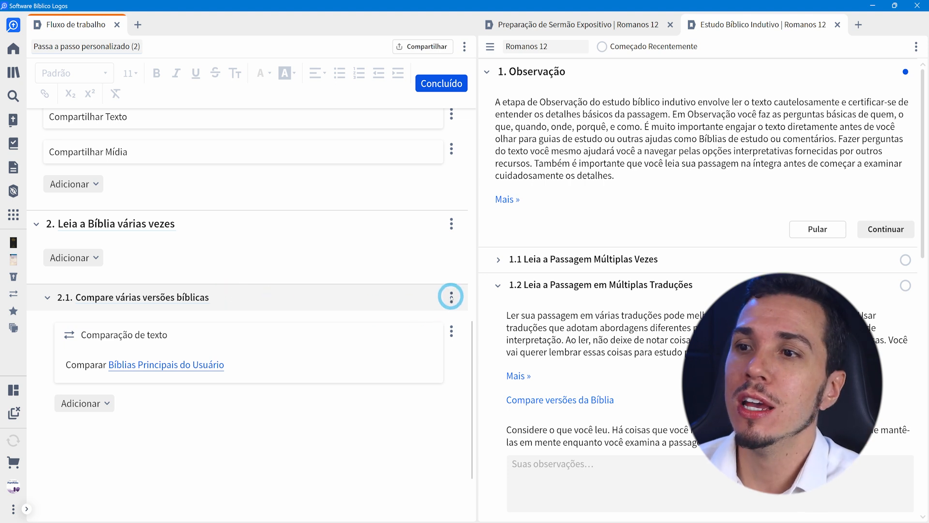
Step: Promote step 2.1 "Compare várias versões bíblicas" to a major step, and demote it back to a minor step
click(451, 296)
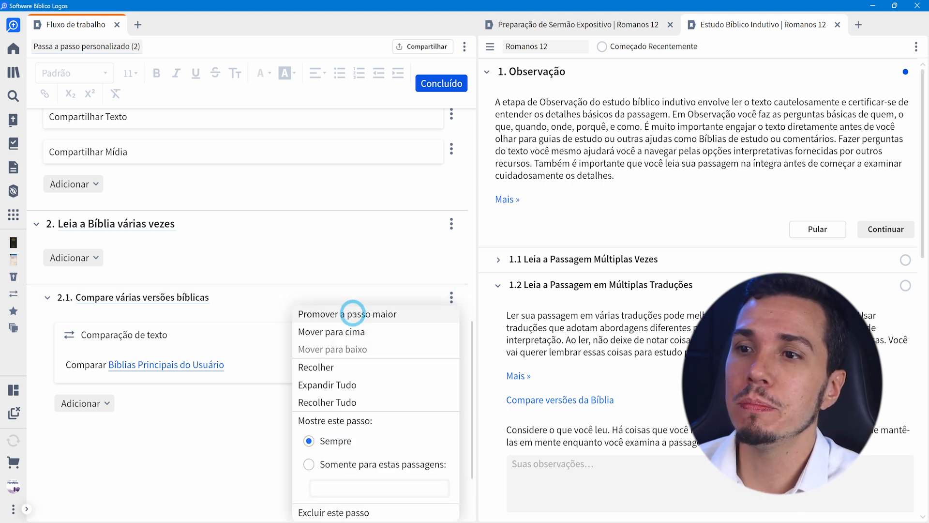
click(353, 313)
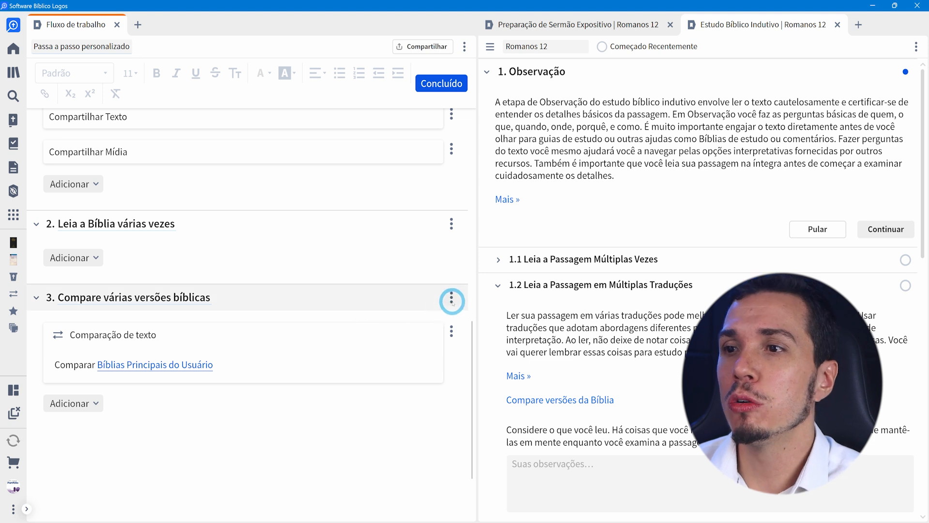
click(452, 297)
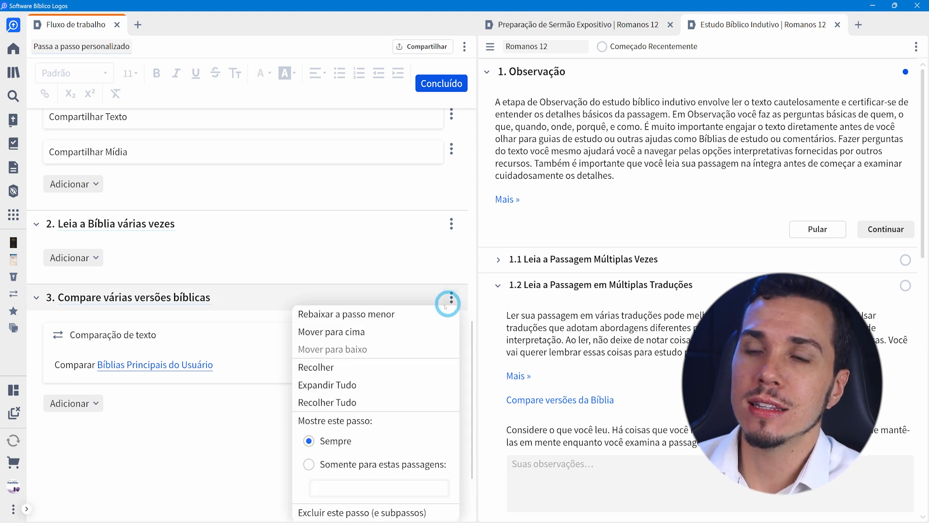
click(358, 314)
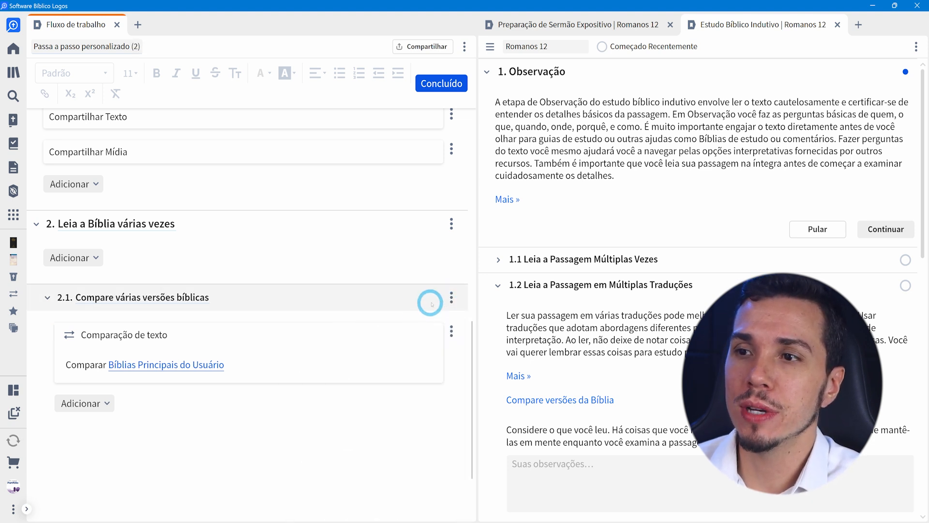
Step: Try showing step 2.1 "Compare várias versões bíblicas" only for specific passages, and delete the step
click(451, 297)
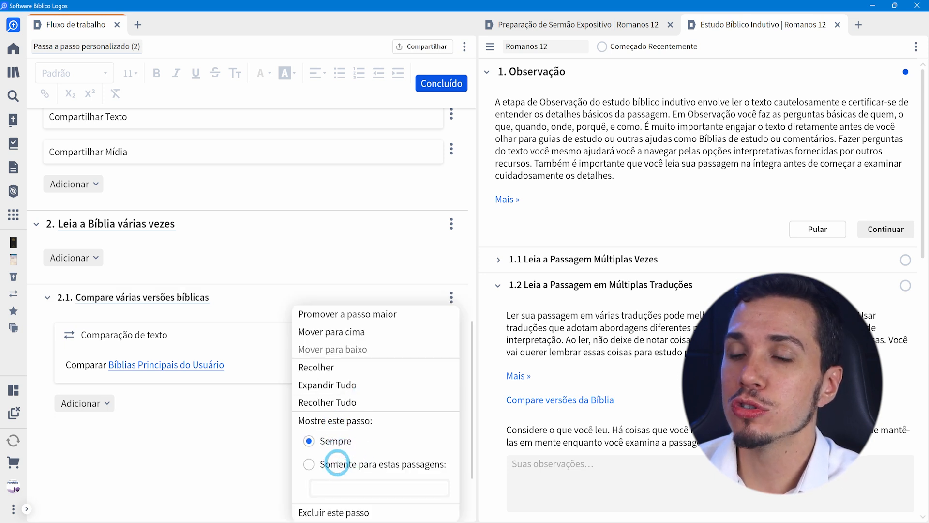
click(338, 465)
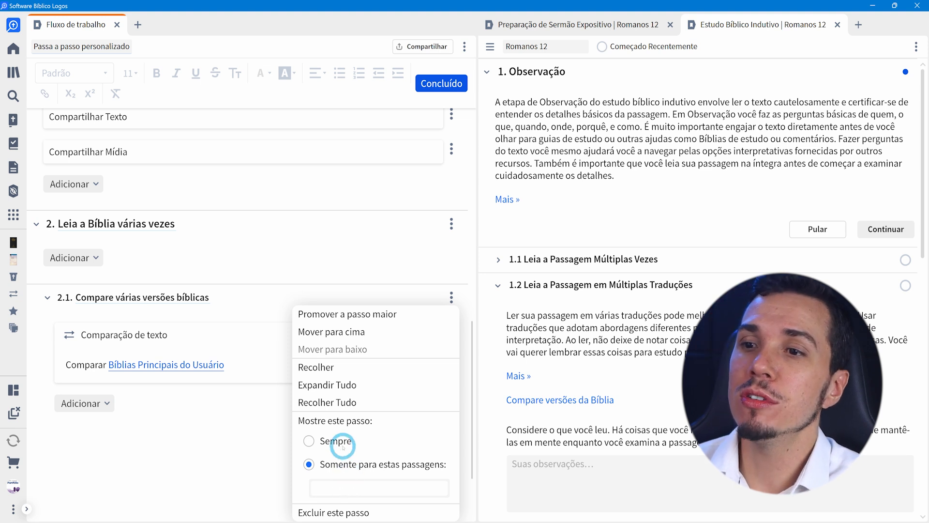
click(327, 514)
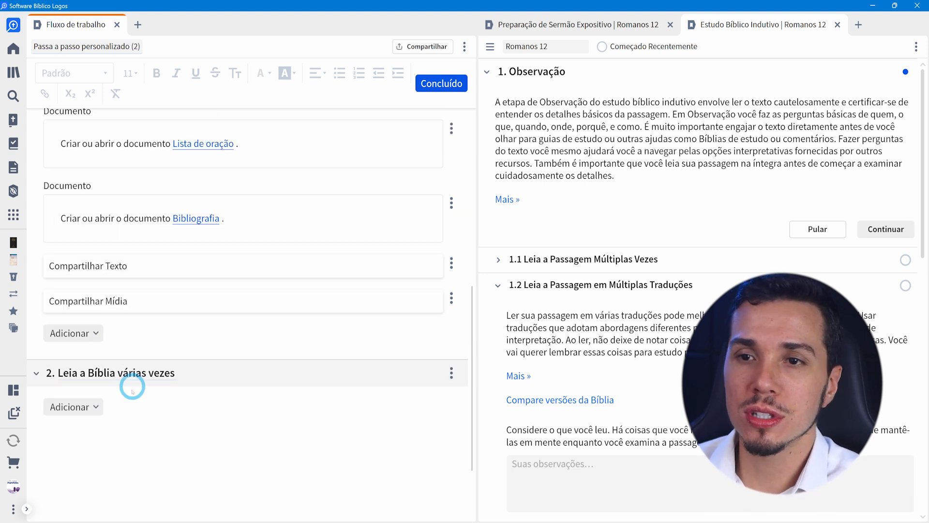
Step: Add a Passo Maior after step 2 and name it "Faça análise da língua original"
click(95, 407)
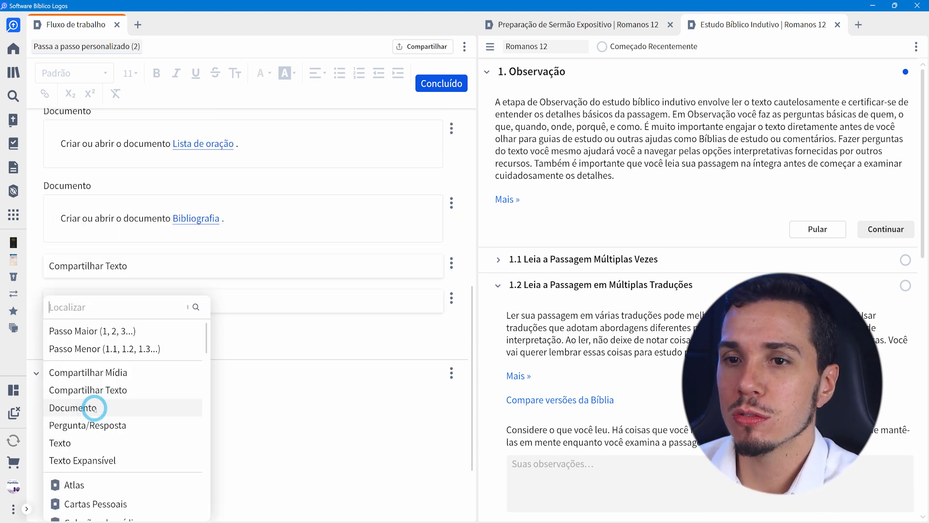
click(94, 329)
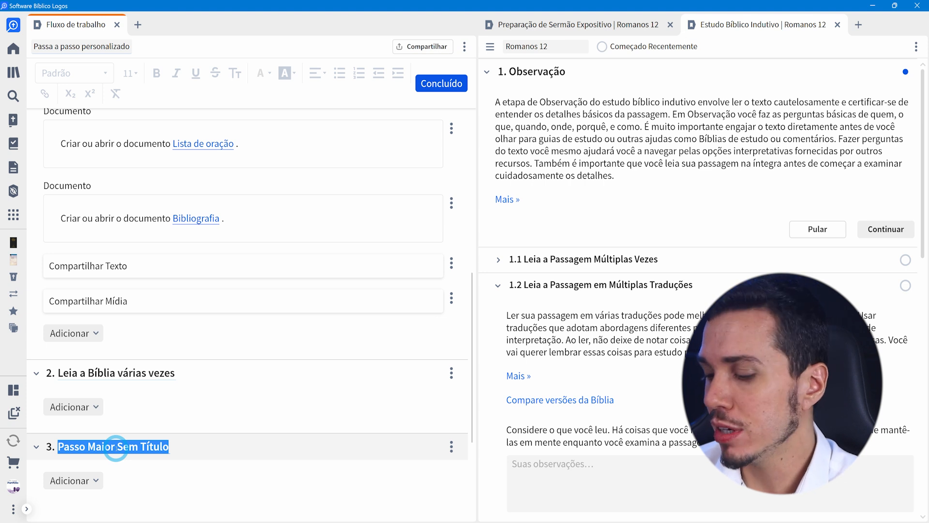
text(Fa)
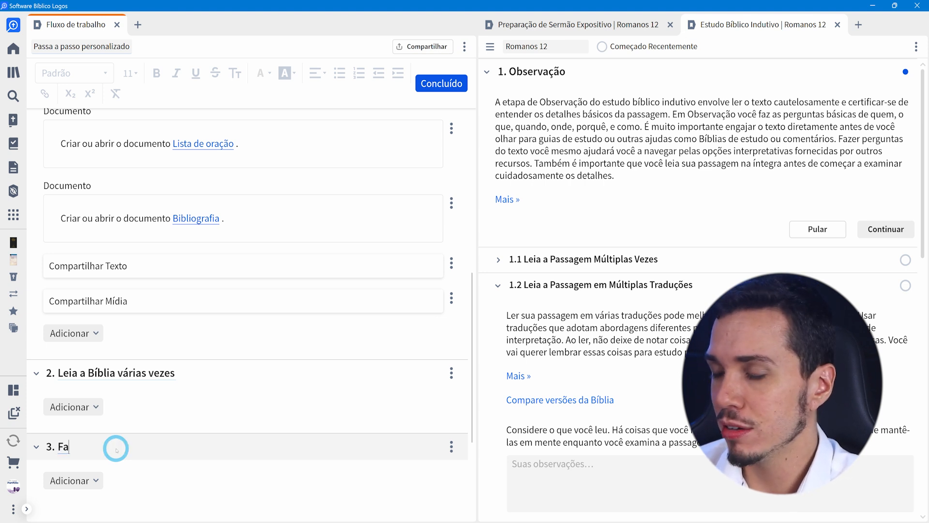
text(anális)
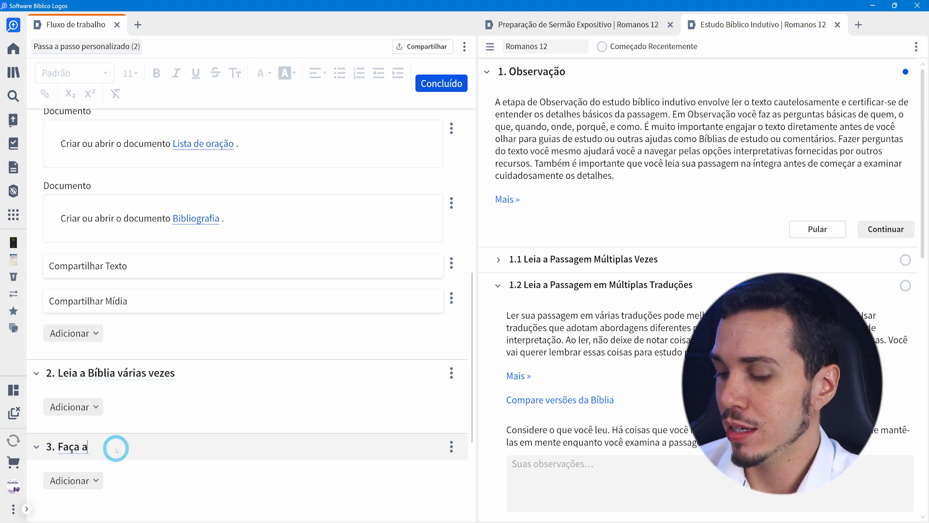
text(e da l)
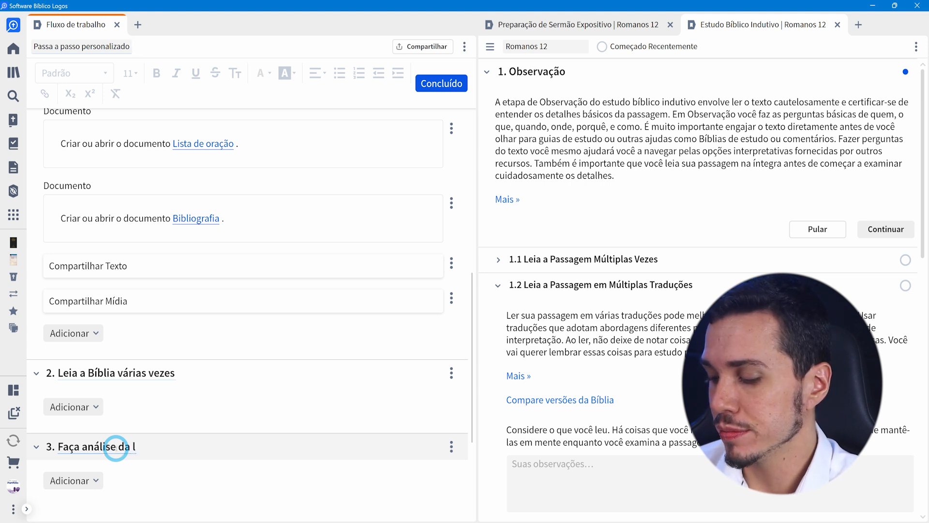
text(íngua original)
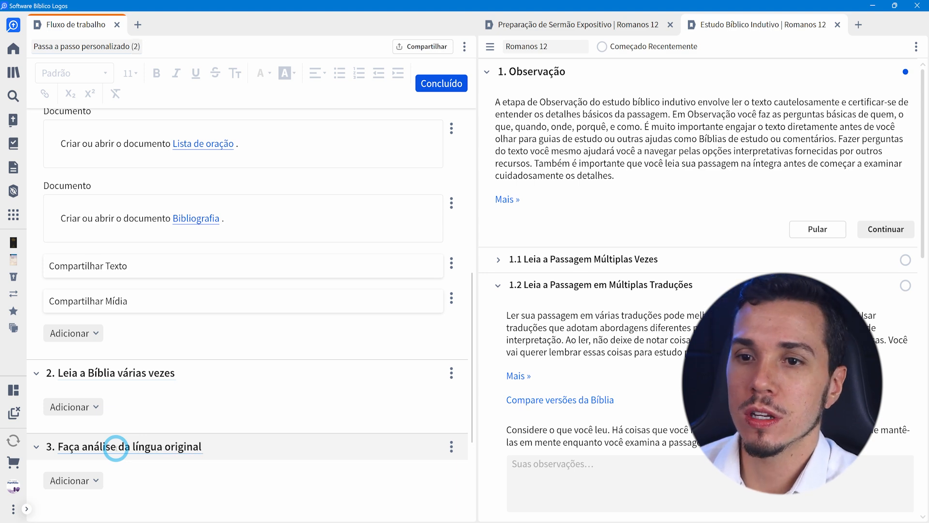
Step: Try a Lema em Passagem block under step 3, and remove it again
scroll(203, 405, down, 2)
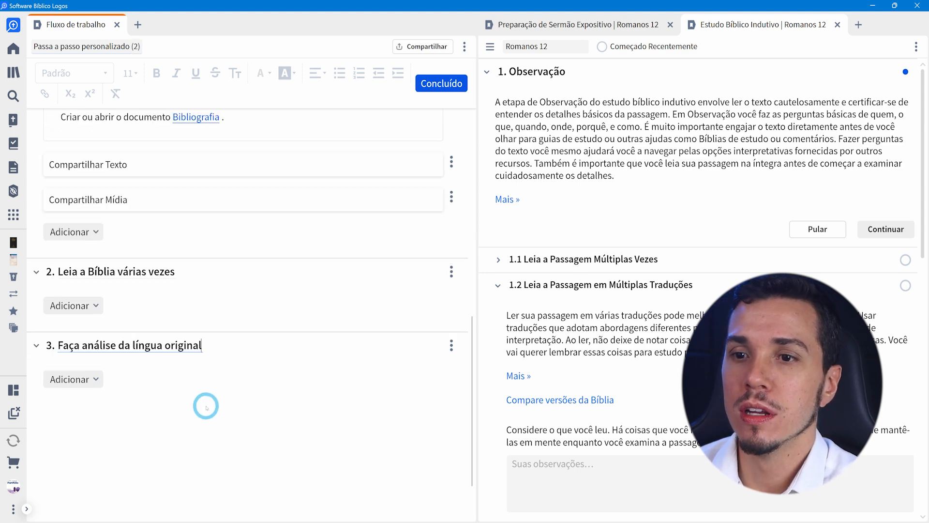
click(77, 380)
scroll(135, 446, down, 8)
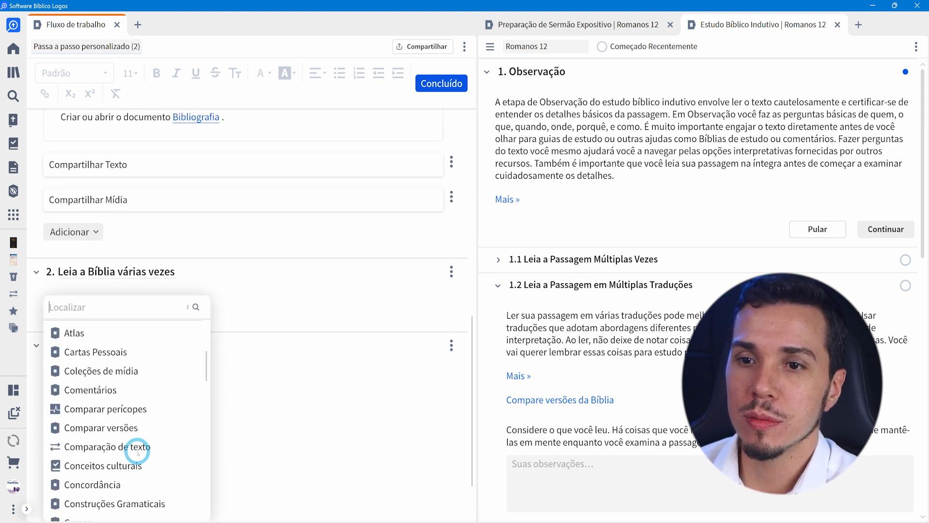
scroll(136, 452, down, 3)
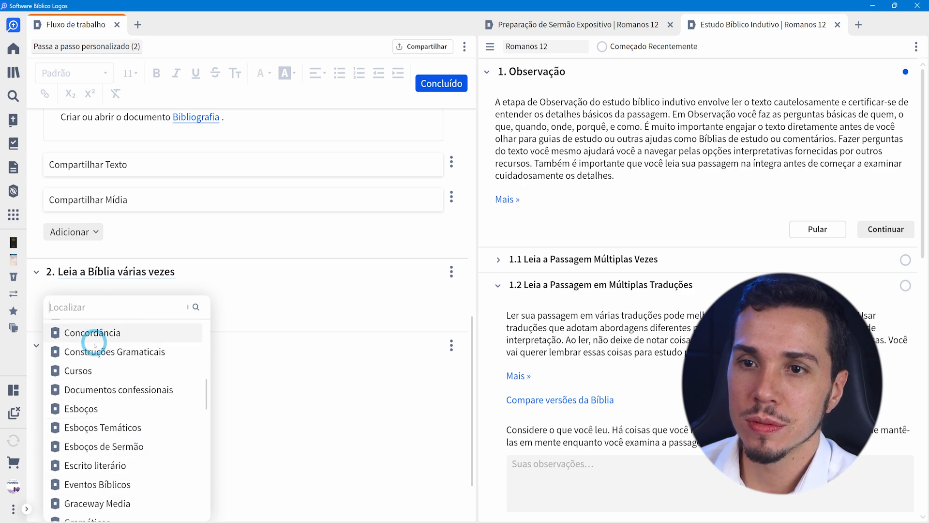
scroll(107, 421, down, 2)
scroll(107, 421, down, 4)
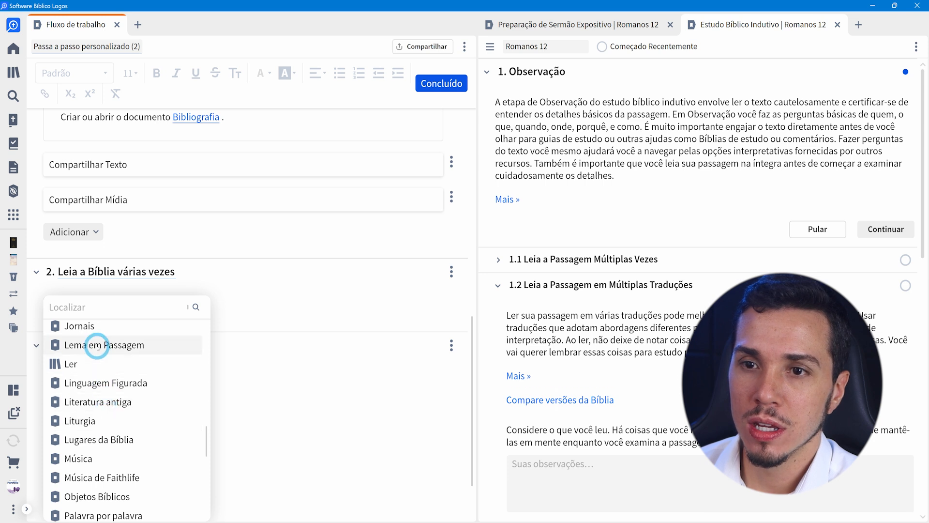
click(97, 345)
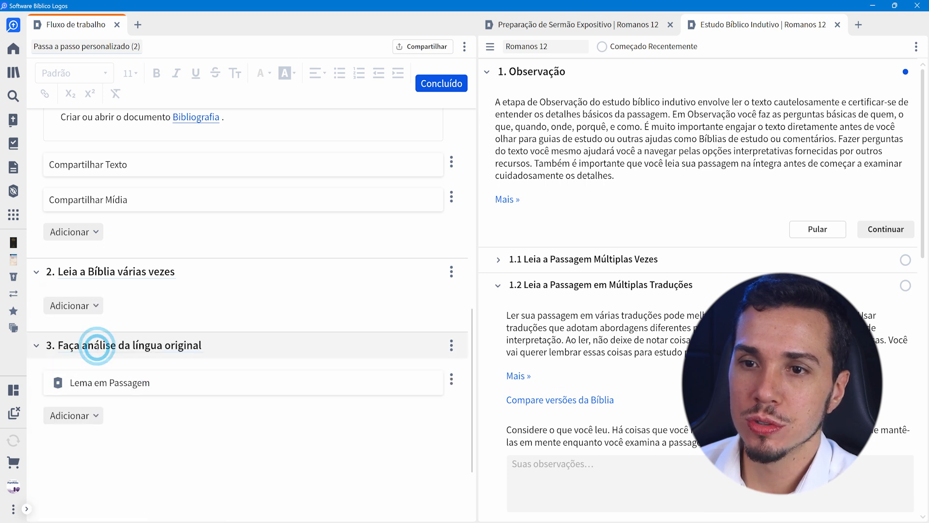
click(452, 379)
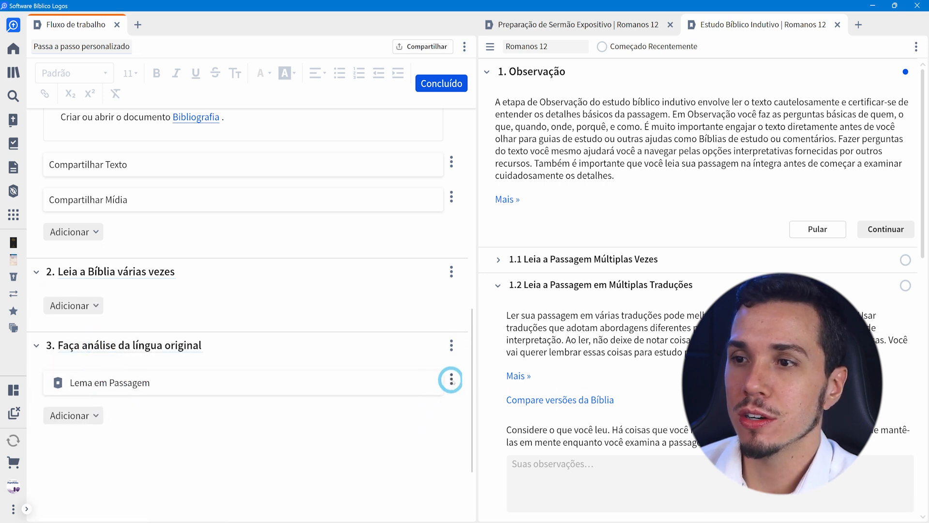
click(400, 430)
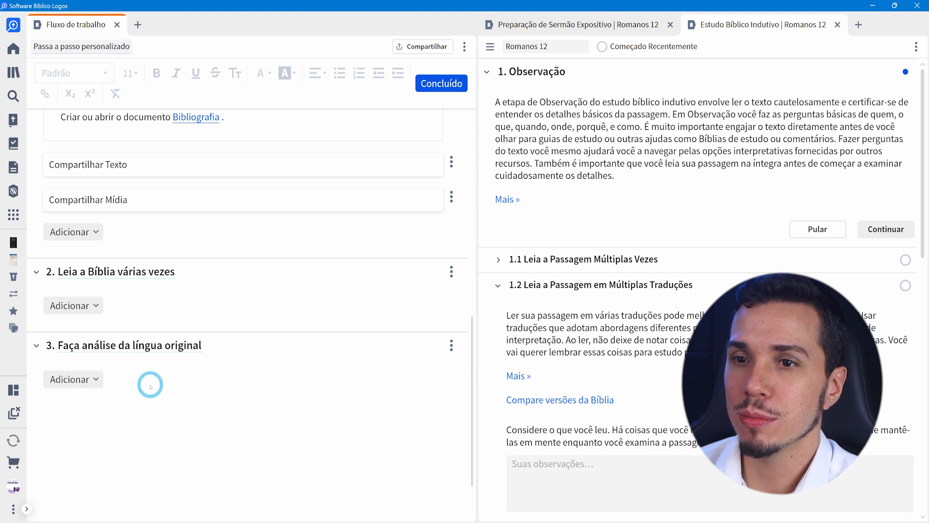
Step: Add a Palavra por palavra block to step 3 "Faça análise da língua original"
click(91, 379)
scroll(124, 436, down, 10)
scroll(127, 438, down, 1)
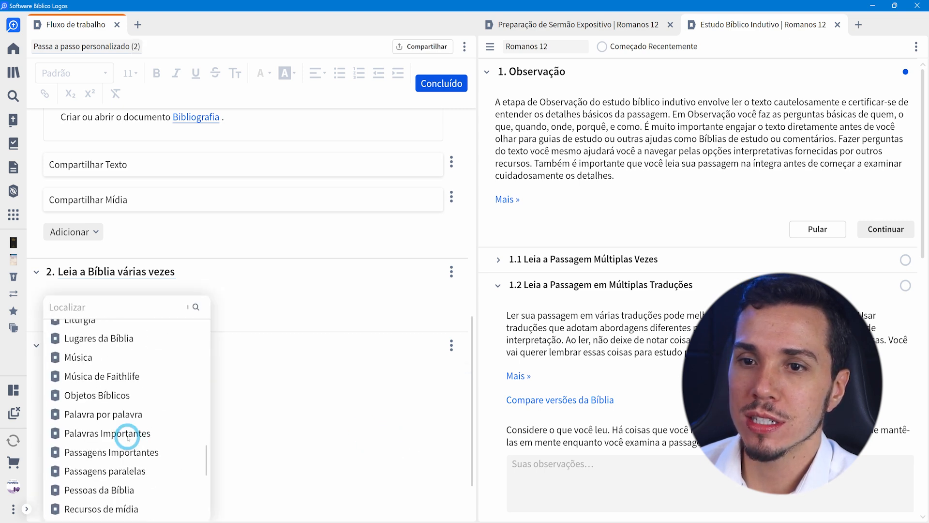
click(105, 415)
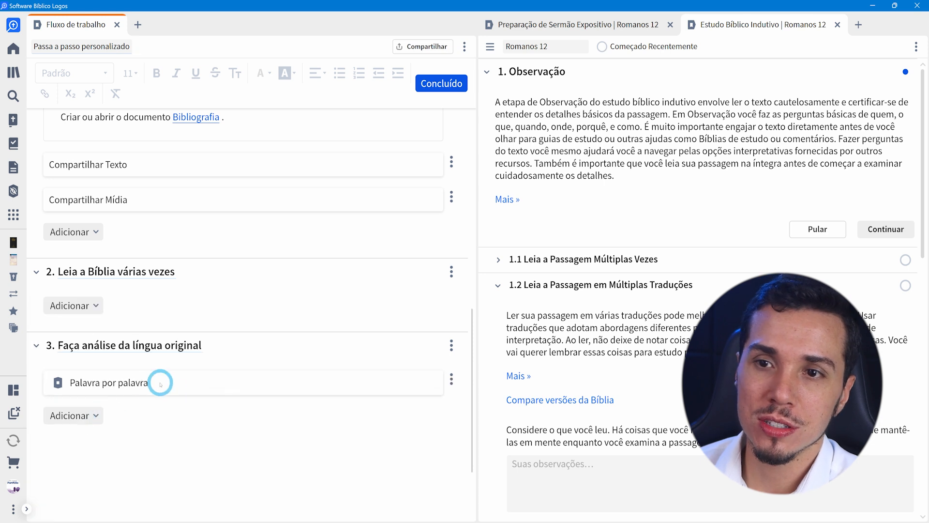
Step: Try adding a Passo Maior after step 3 with the name "Encontre palavras chave"
click(95, 416)
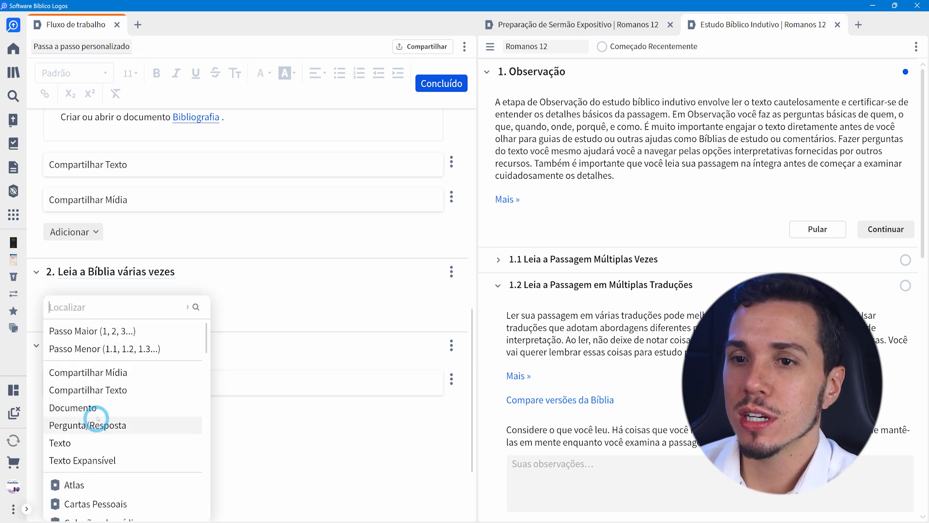
click(88, 331)
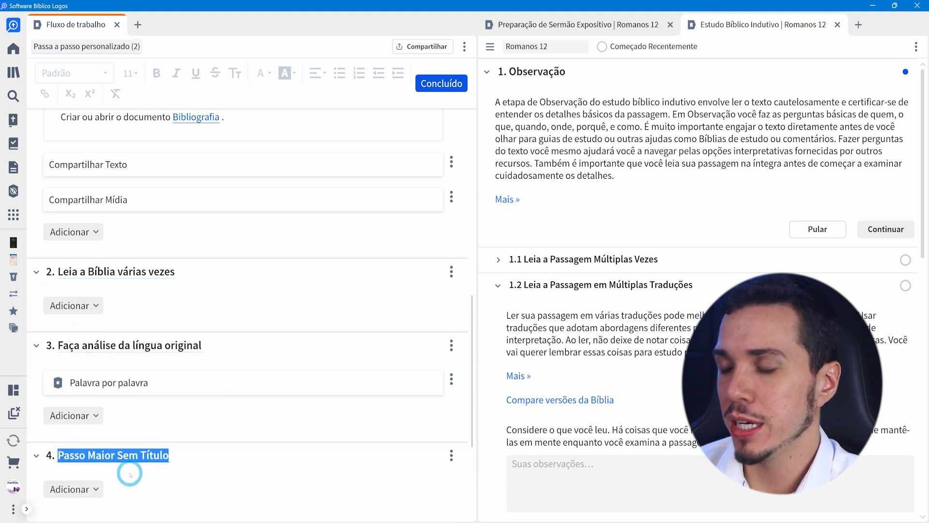
text(Es)
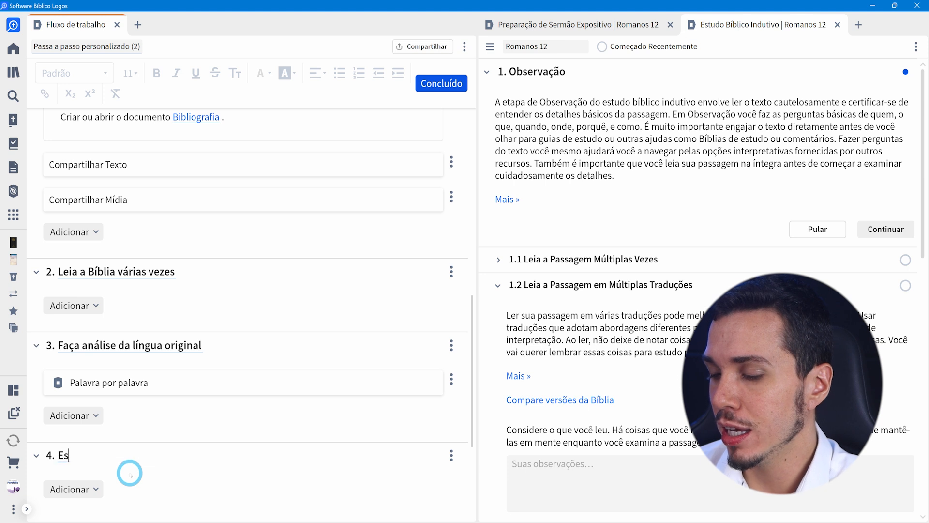
key(BackSpace)
text(ncontre)
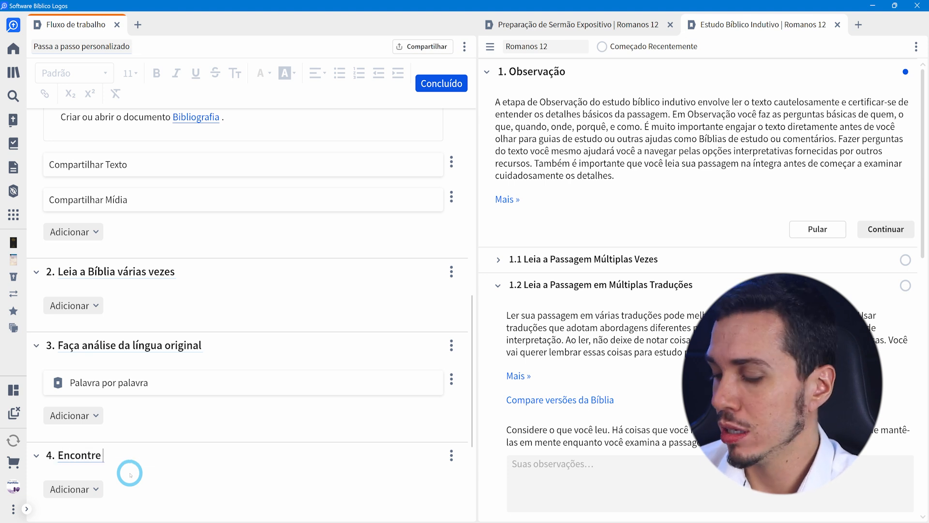
text( palavras chave)
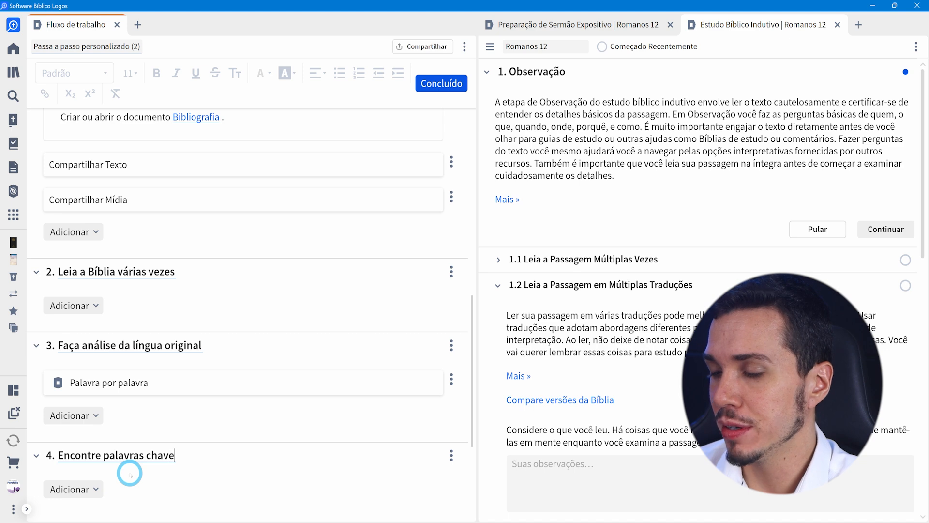
click(74, 489)
scroll(107, 394, down, 10)
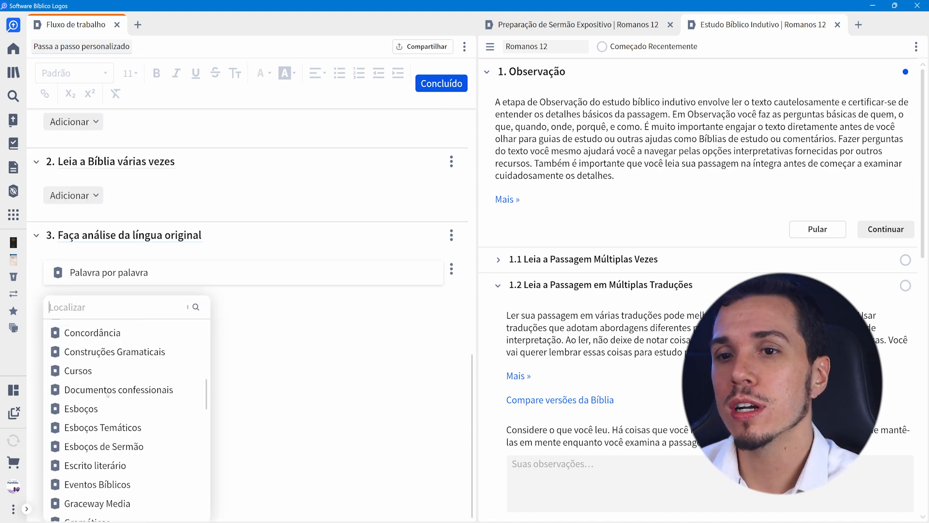
scroll(107, 395, down, 8)
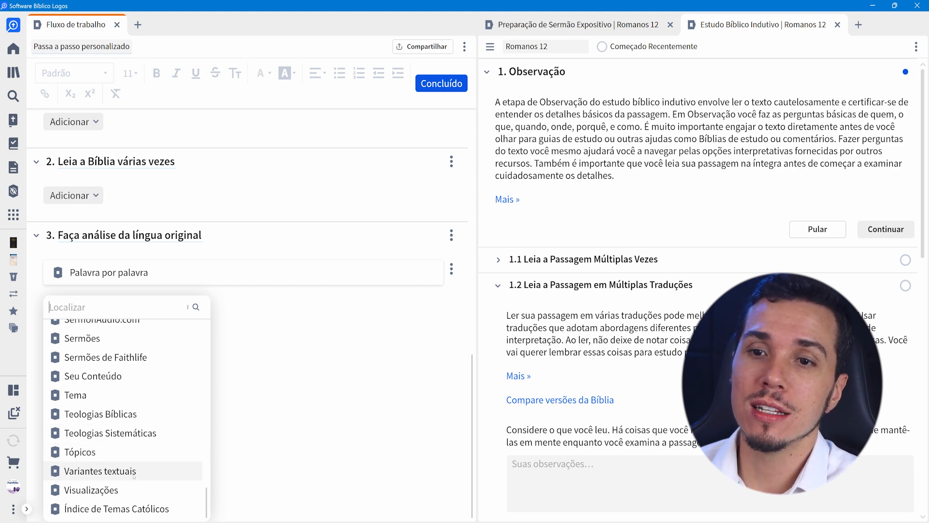
scroll(134, 477, up, 7)
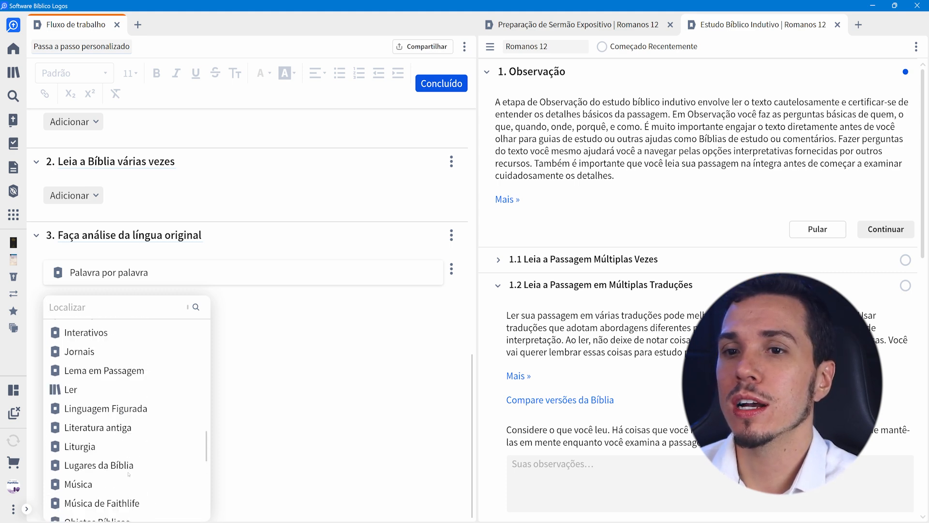
scroll(129, 474, down, 3)
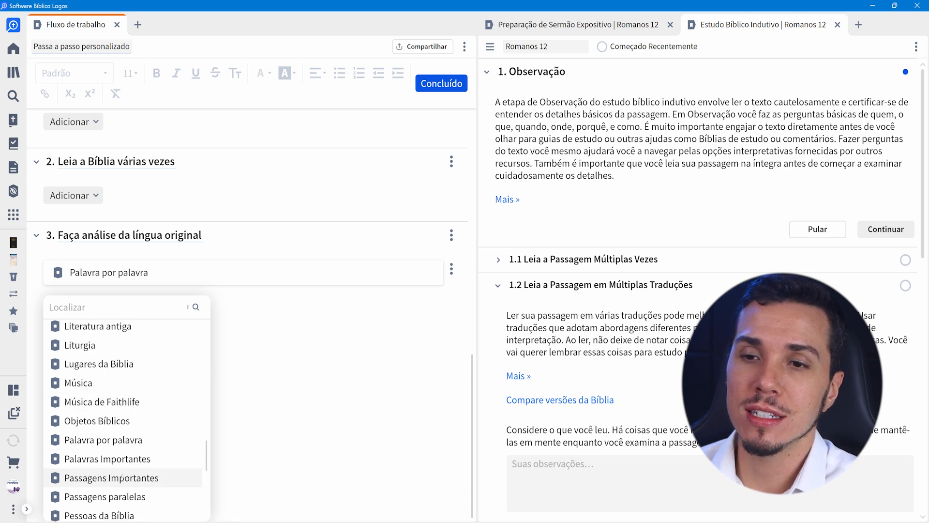
click(247, 390)
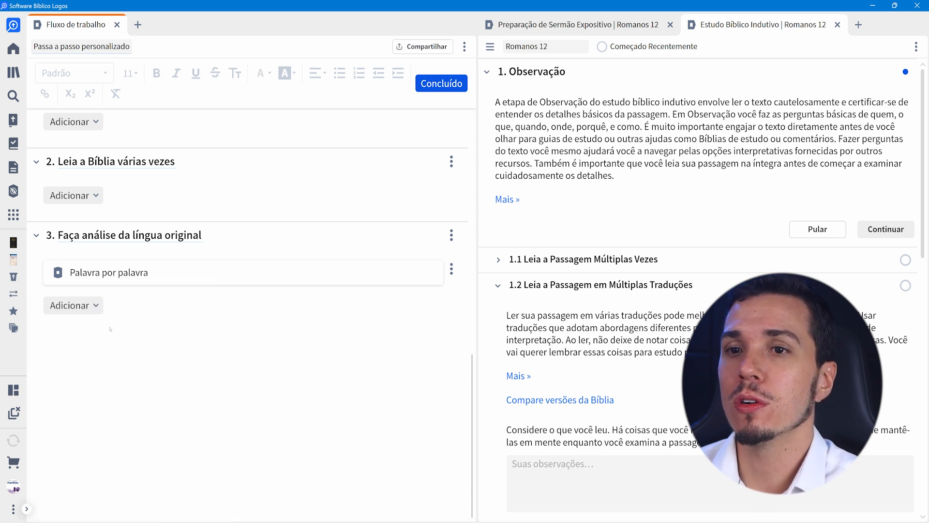
Step: Add a Passo Maior after step 3 and name it "Encontre palavras importantes para estudar"
click(86, 307)
click(93, 325)
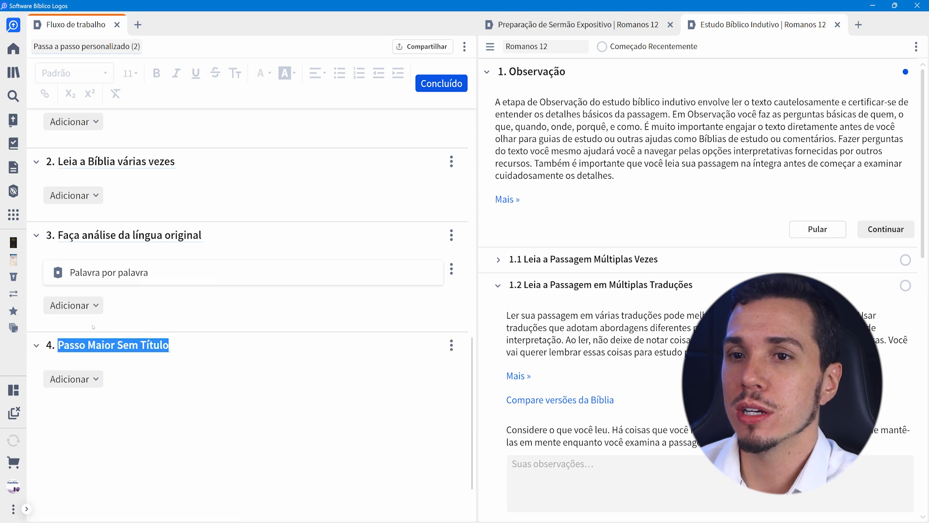
text(Encontre)
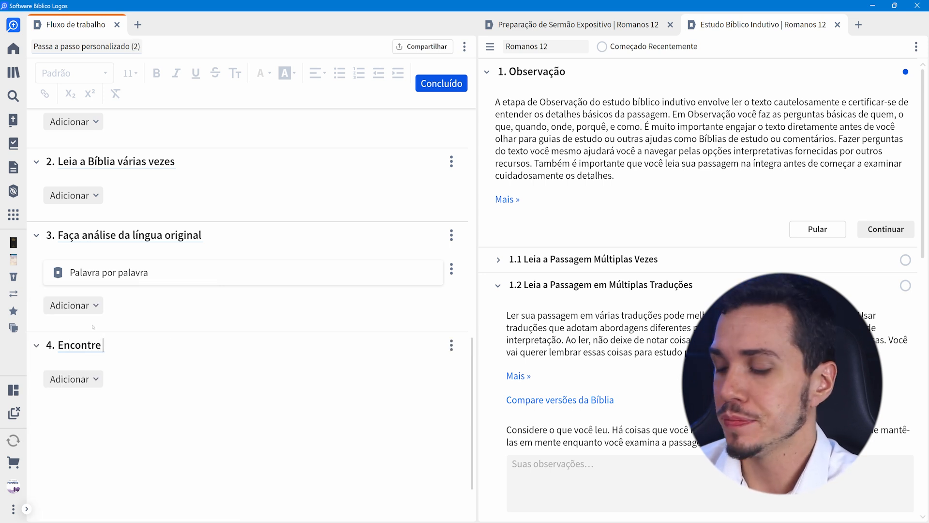
text( palavras)
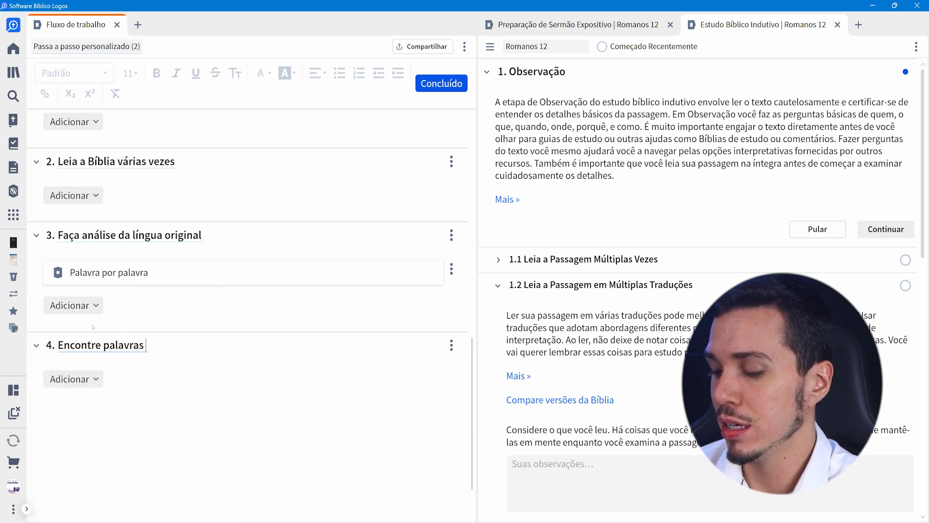
text( importantes pa)
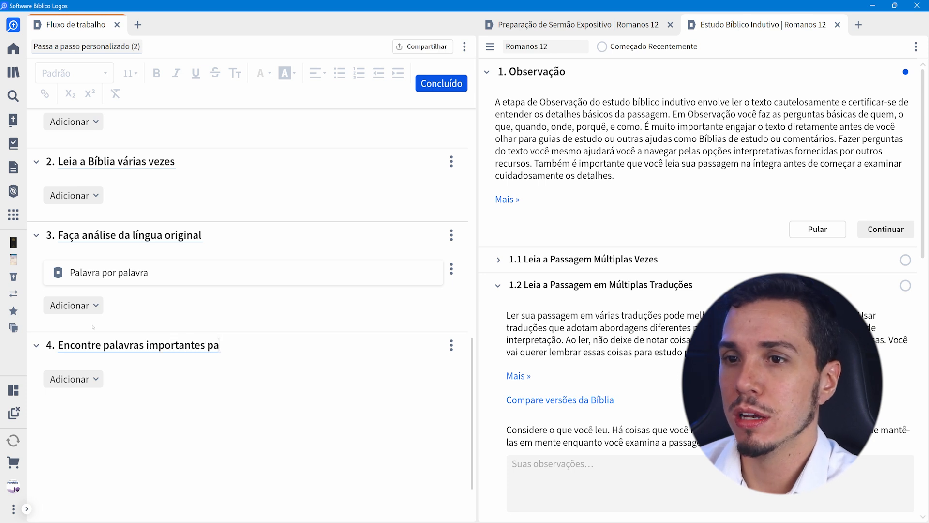
text(ra estudar)
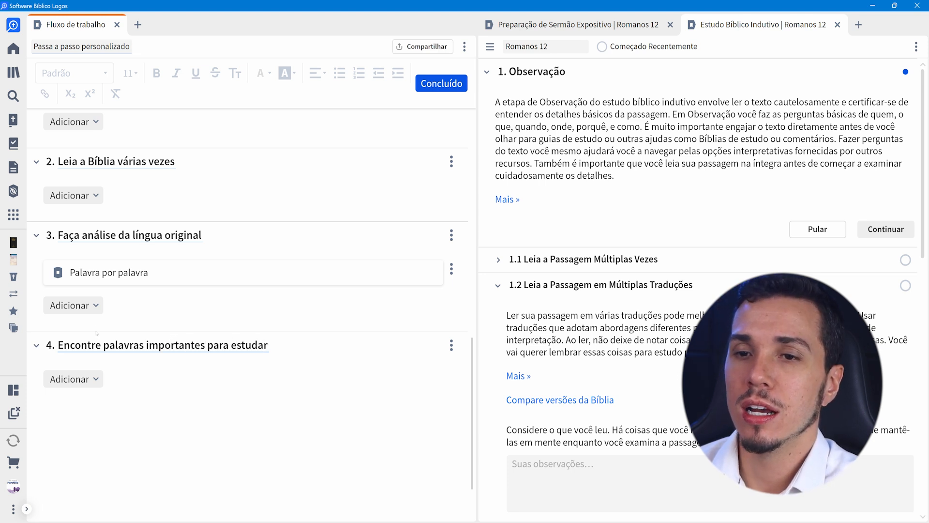
Step: Find the Palavras Importantes block with the search term "impor" and add it to step 4
click(92, 375)
text(impor)
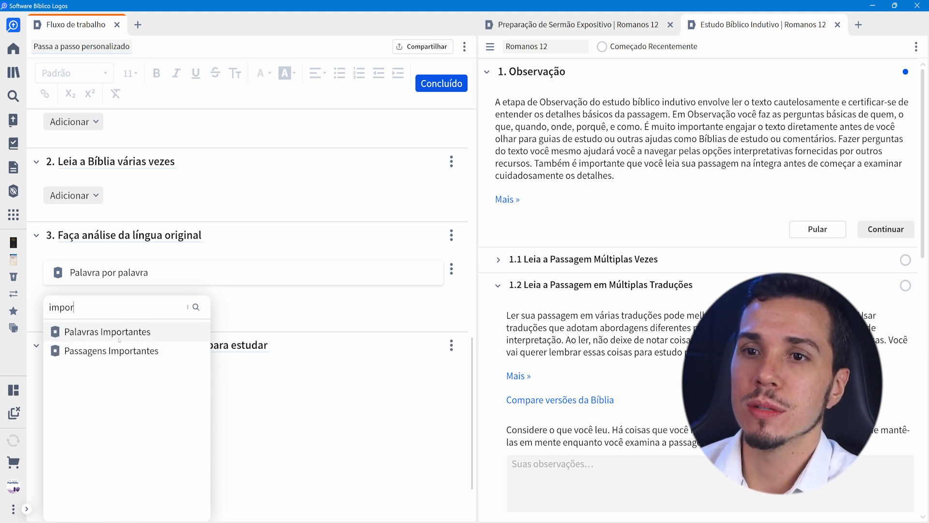
click(107, 331)
Step: Add a Passo Maior after step 4 and name it "Encontre passagens bíblicas que tenham conexão com a sua"
click(97, 413)
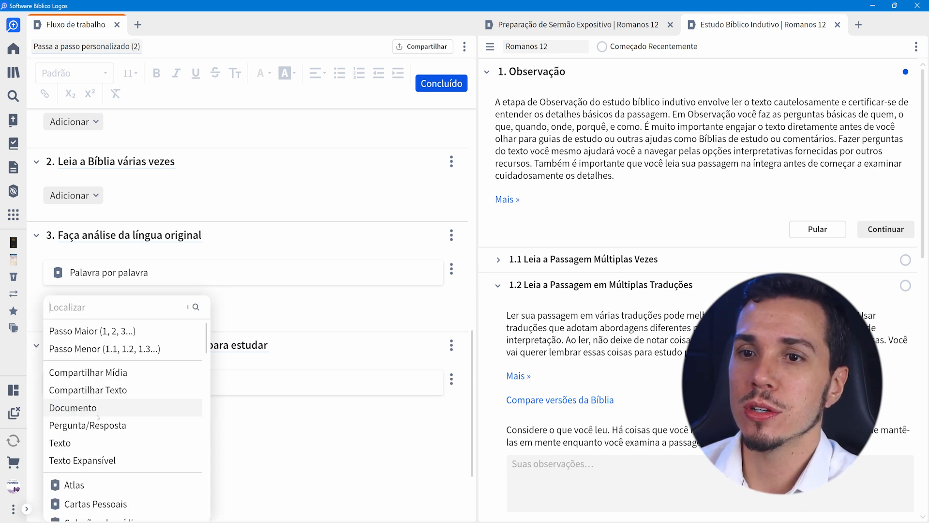
click(89, 334)
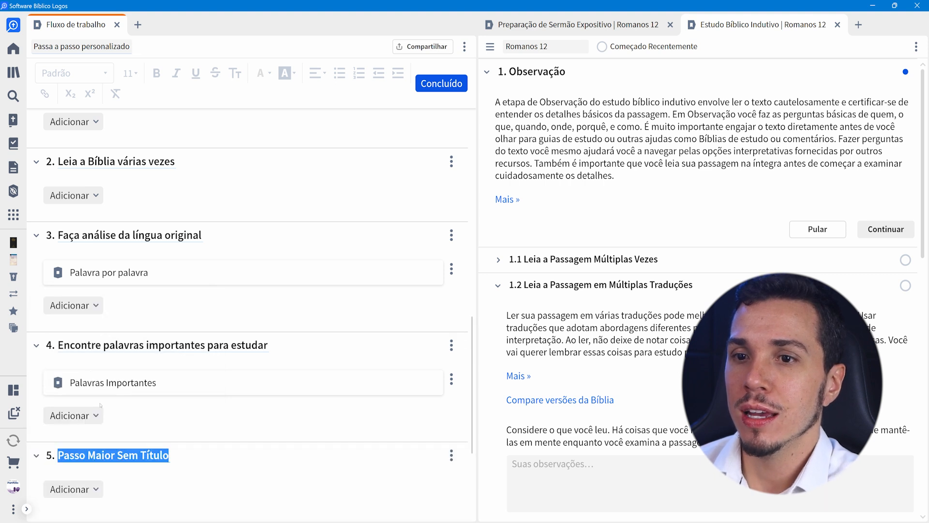
text(Encontr)
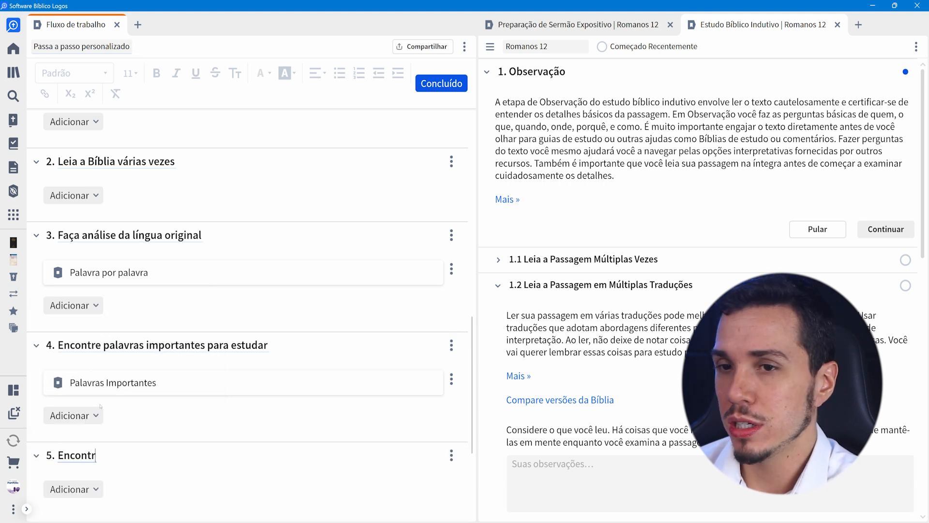
text(e passage)
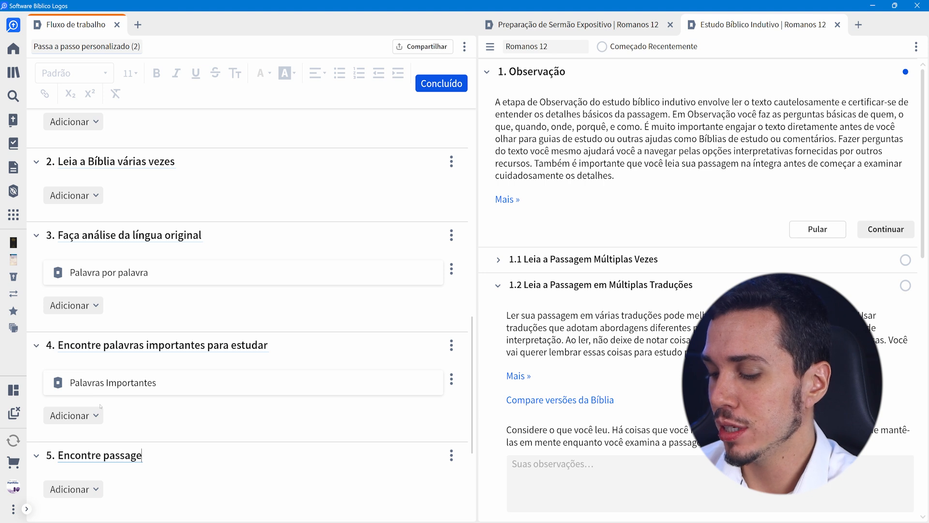
text(ns bíbl)
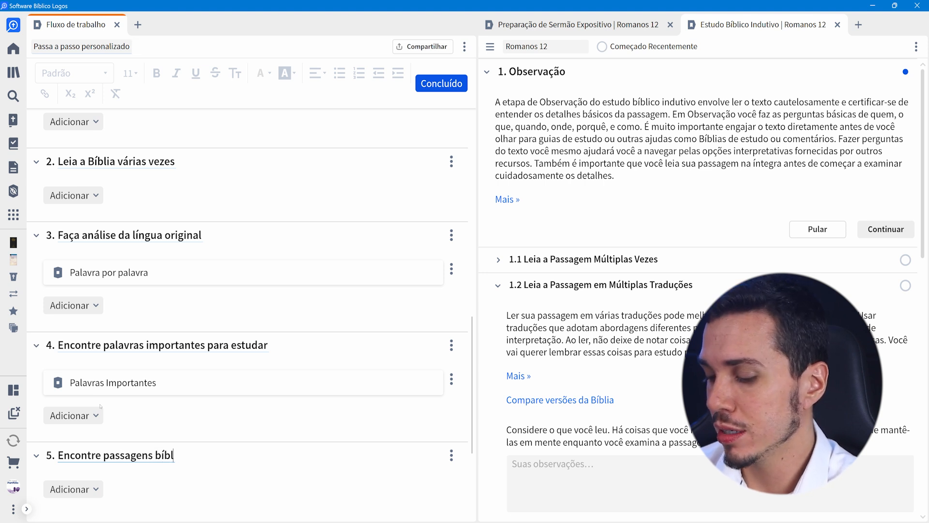
text(icas que tenham)
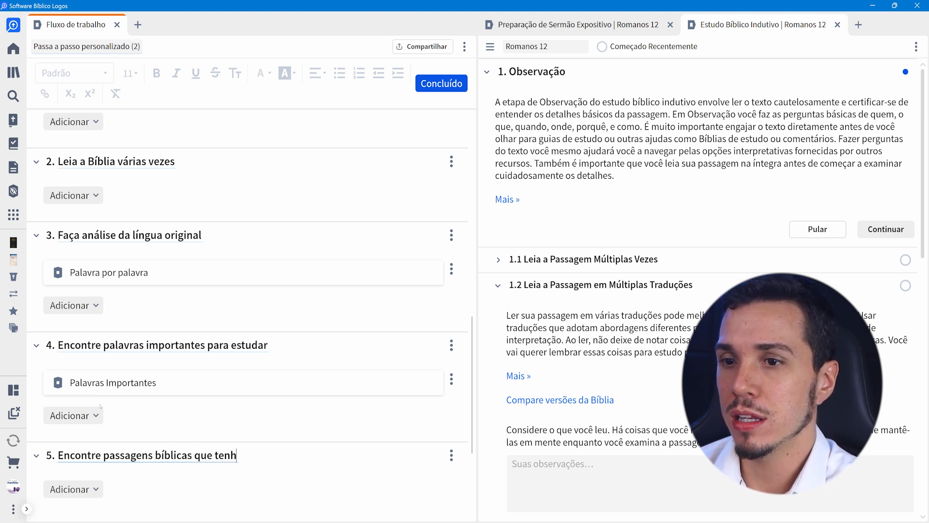
key(BackSpace)
text(m cone)
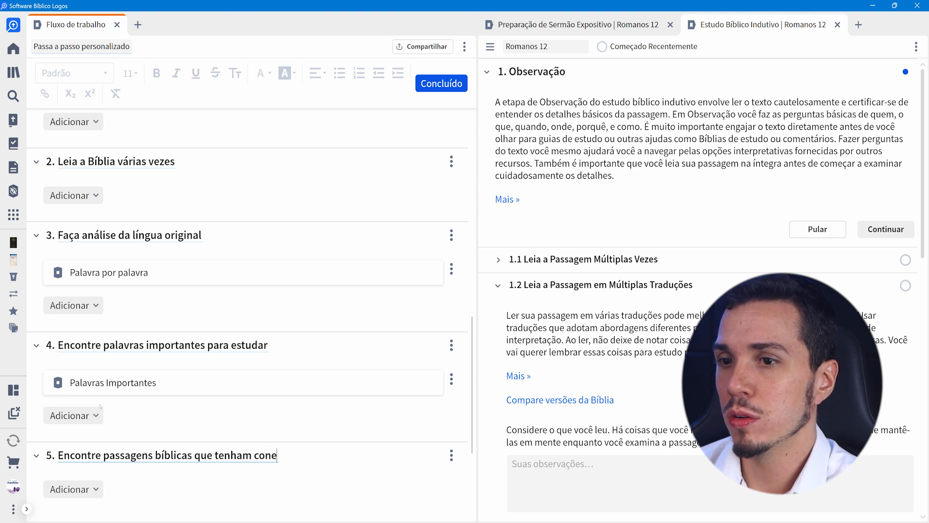
text(xão com a sua)
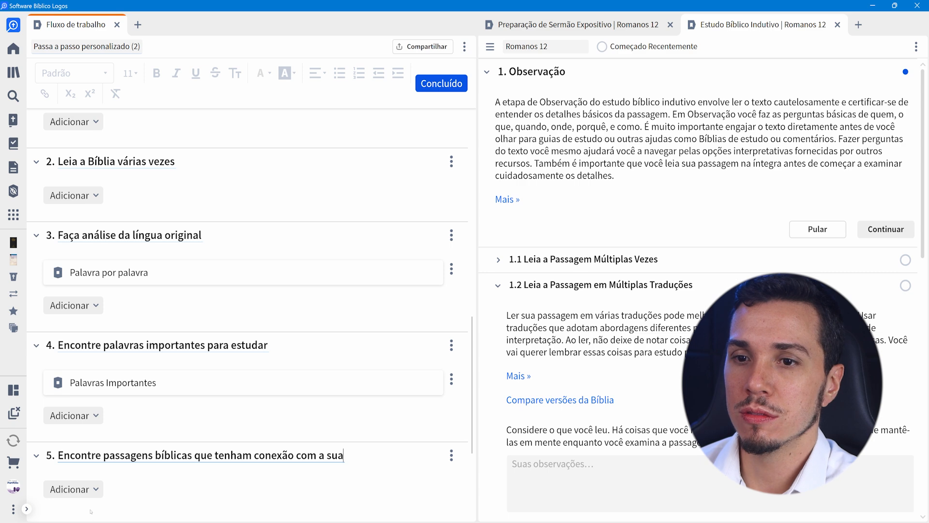
Step: Find the Passagens Importantes block with the search term "impo" and add it to step 5
drag(50, 489, 81, 489)
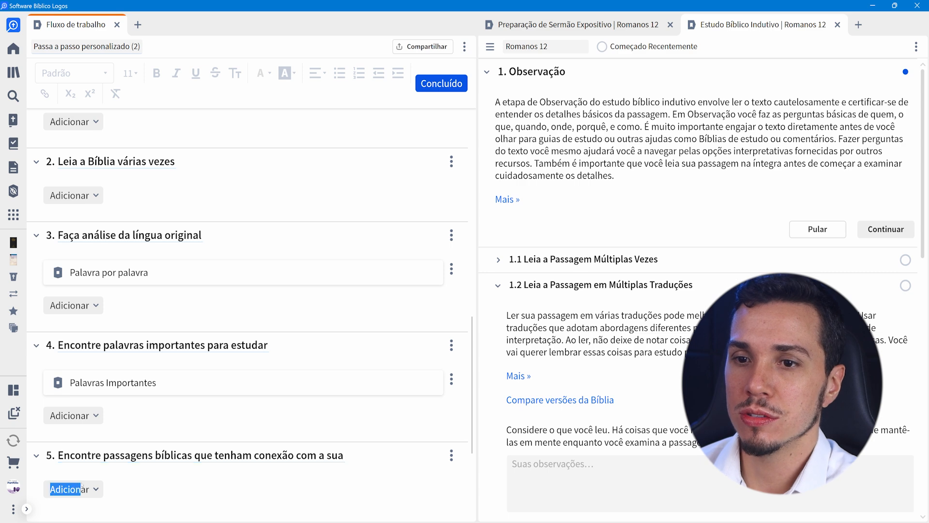
click(83, 496)
scroll(117, 457, down, 2)
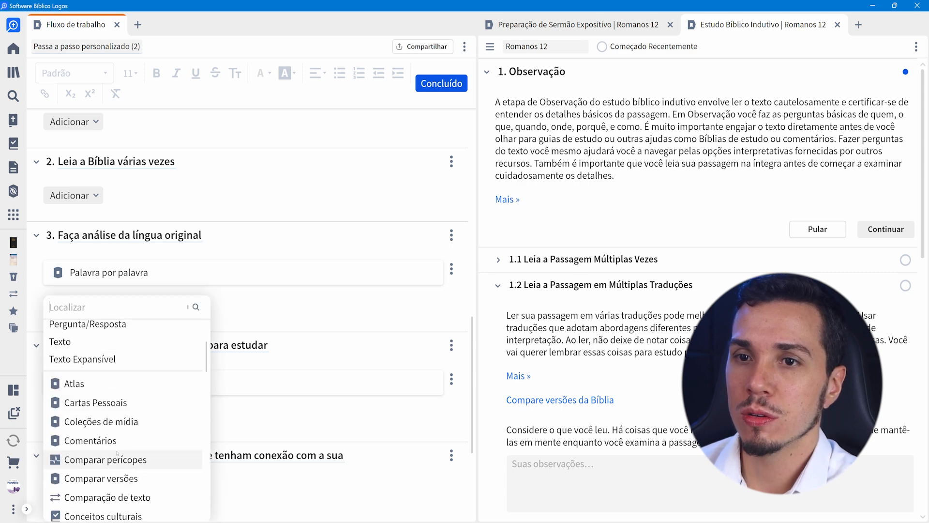
text(impo)
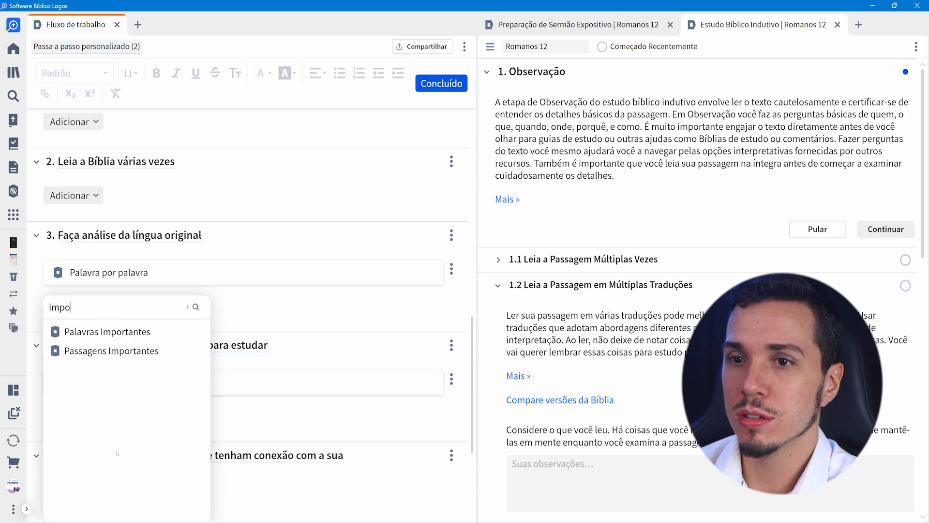
click(112, 351)
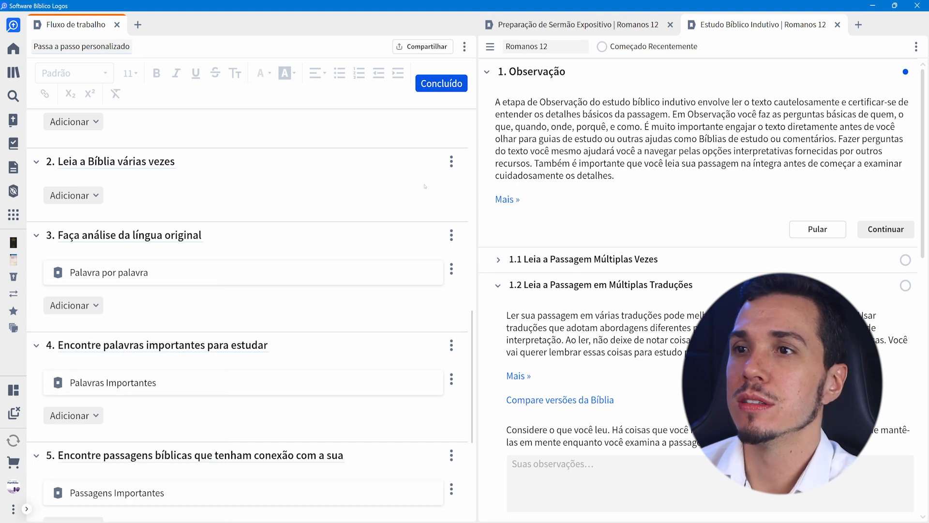
Step: Add a Texto block to step 2 "Leia a Bíblia várias vezes" with the text "Isso é essencial"
scroll(209, 297, up, 3)
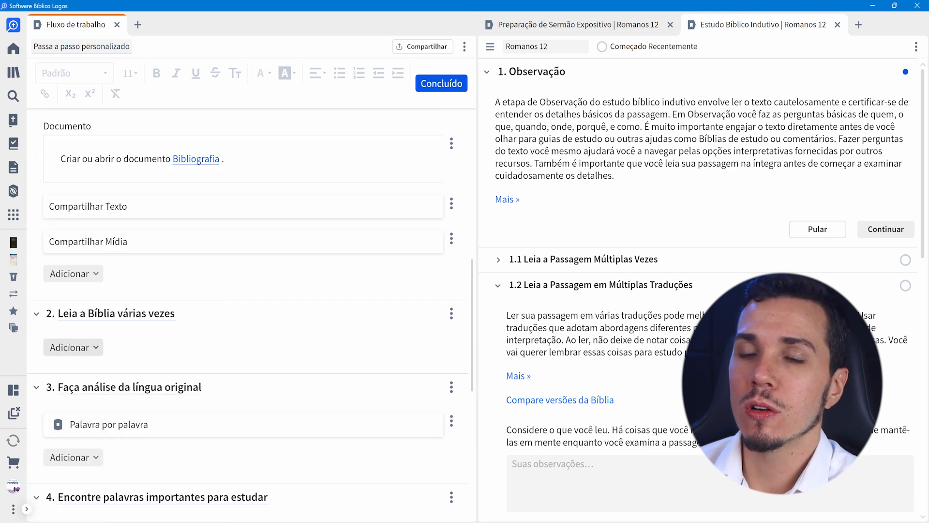
click(67, 346)
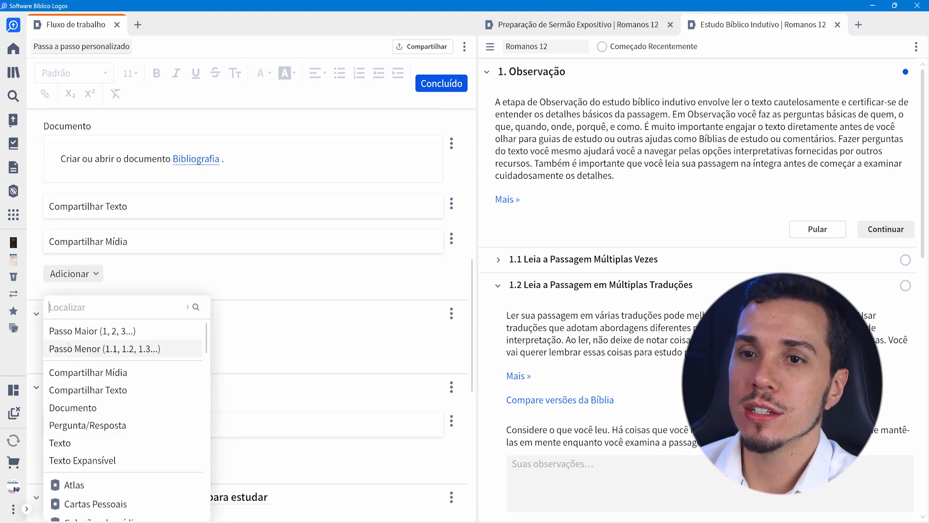
click(80, 444)
click(108, 361)
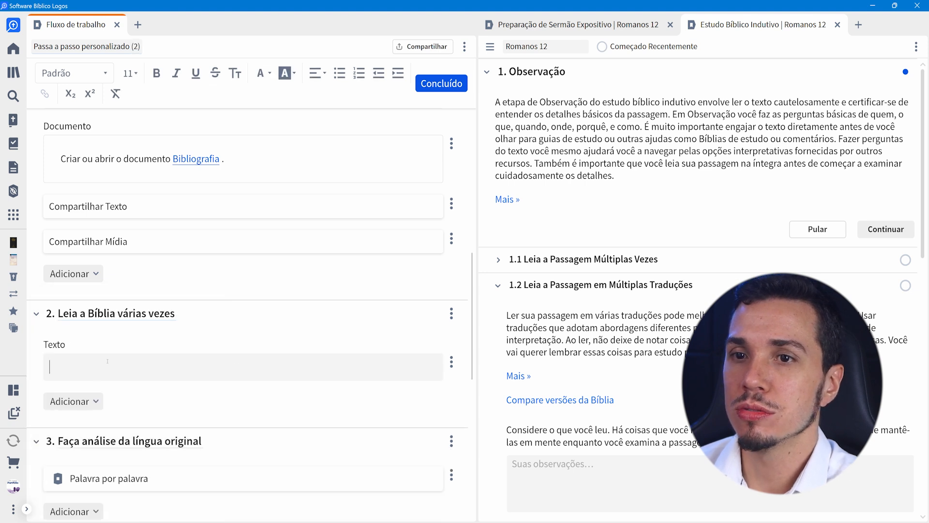
text(Isso )
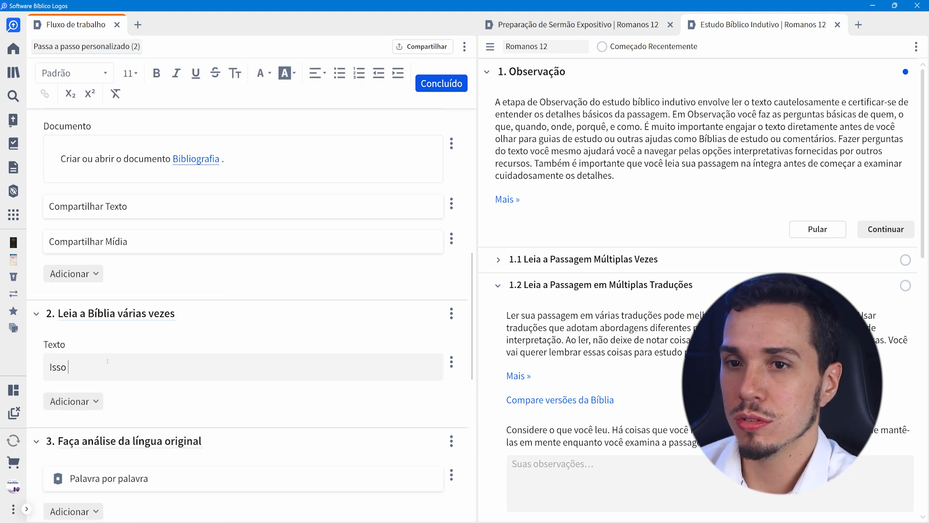
text(é es)
key(BackSpace)
text(essencial)
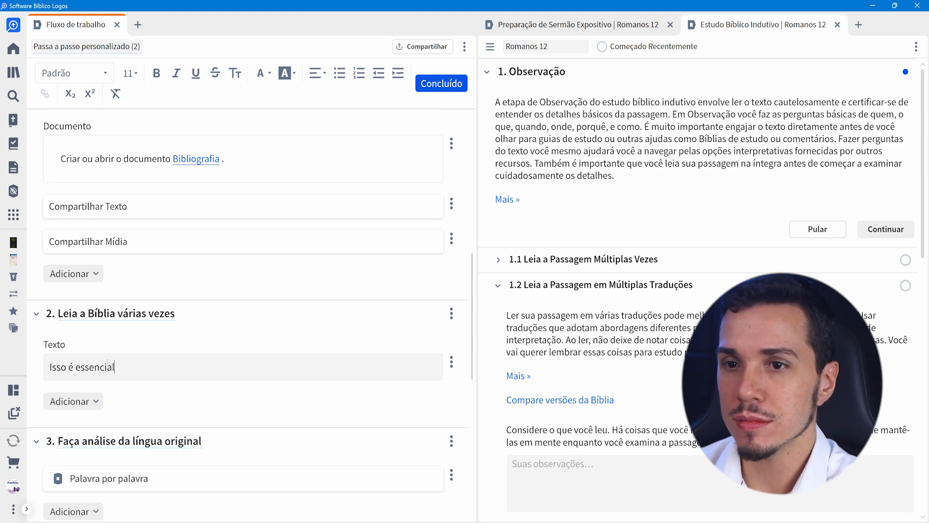
Step: Add a Texto Expansível block below Palavra por palavra in step 3 "Faça análise da língua original"
scroll(95, 310, down, 4)
click(95, 309)
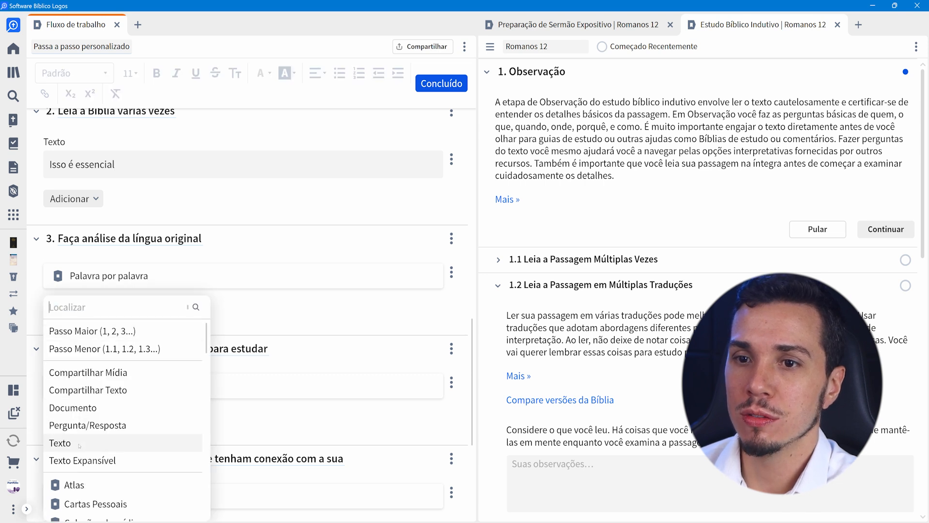
click(78, 460)
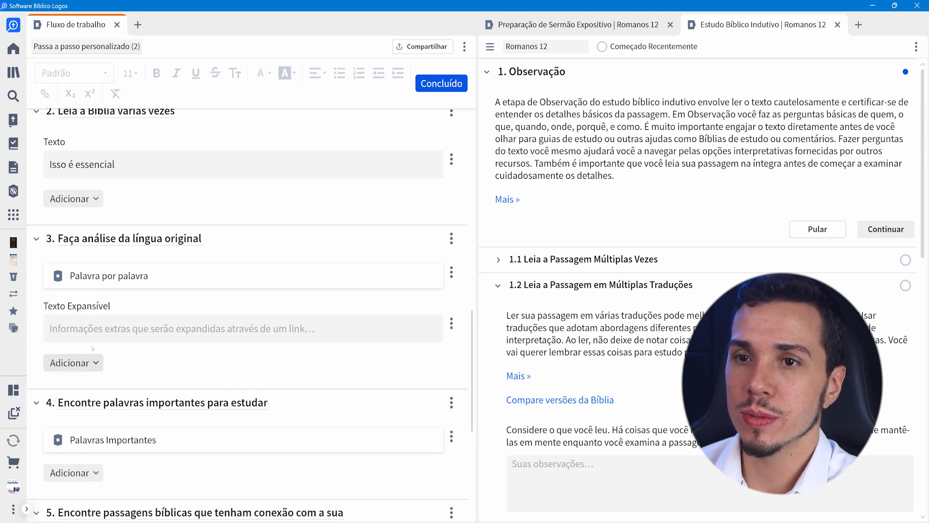
Step: Enter "Não podemos deixar de lado a exegese" as the Texto Expansível content in step 3 "Faça análise da língua original"
click(92, 322)
text(Não)
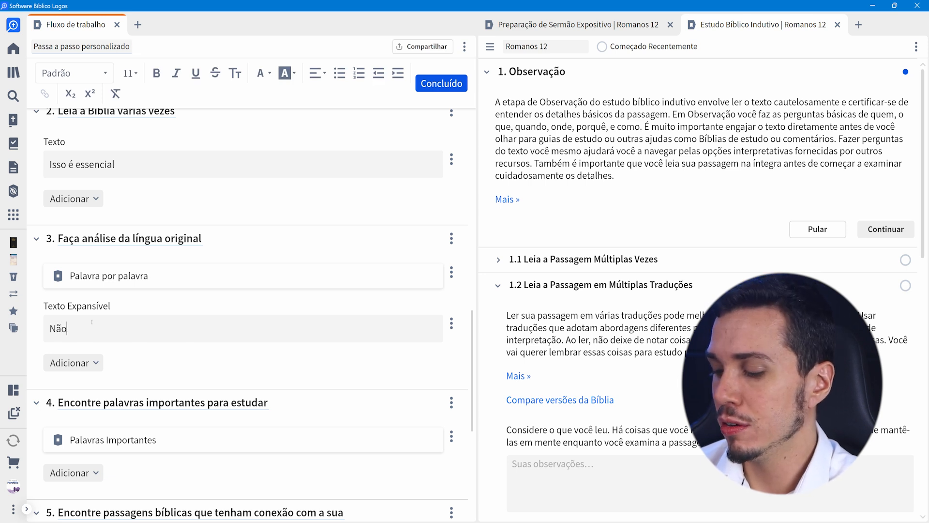
text( dodem)
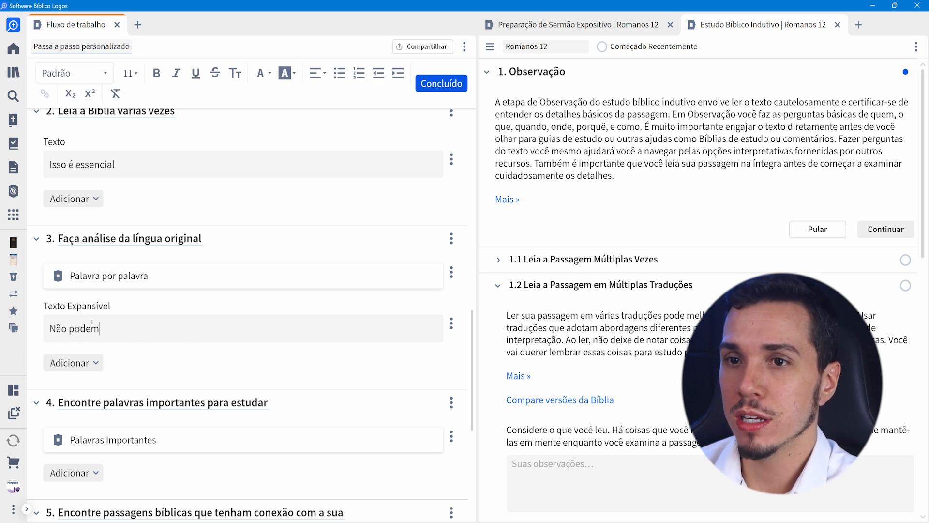
text(os deixar de )
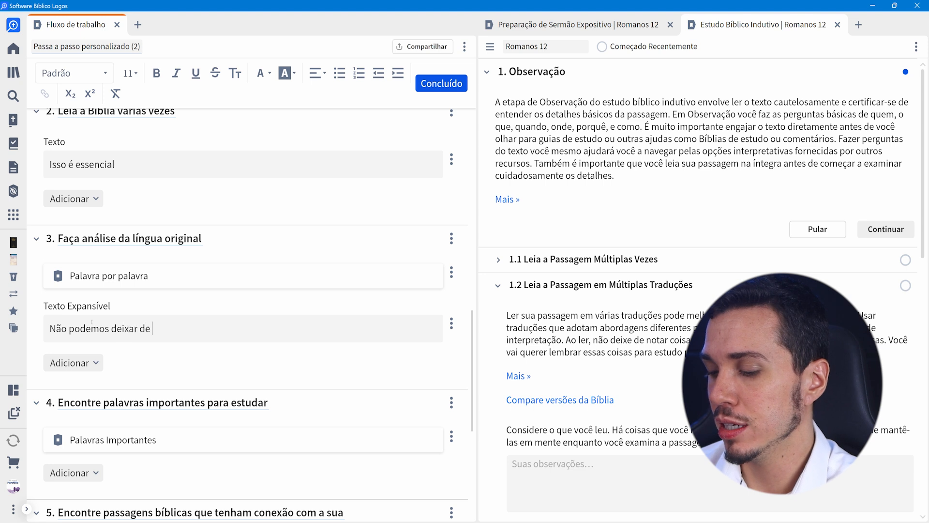
text(lado a exegese)
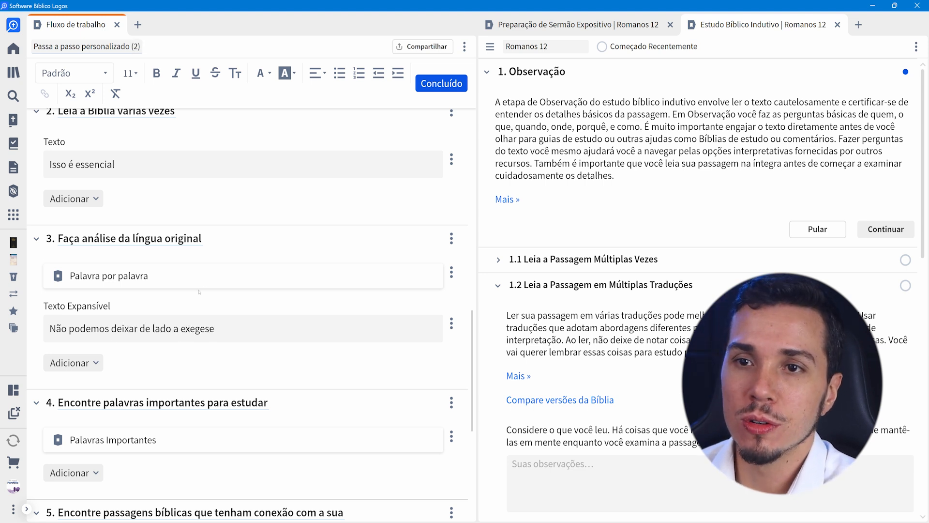
Step: Format the word "essencial" in the step 2 Texto block as bold, underlined and size 16
scroll(253, 188, up, 3)
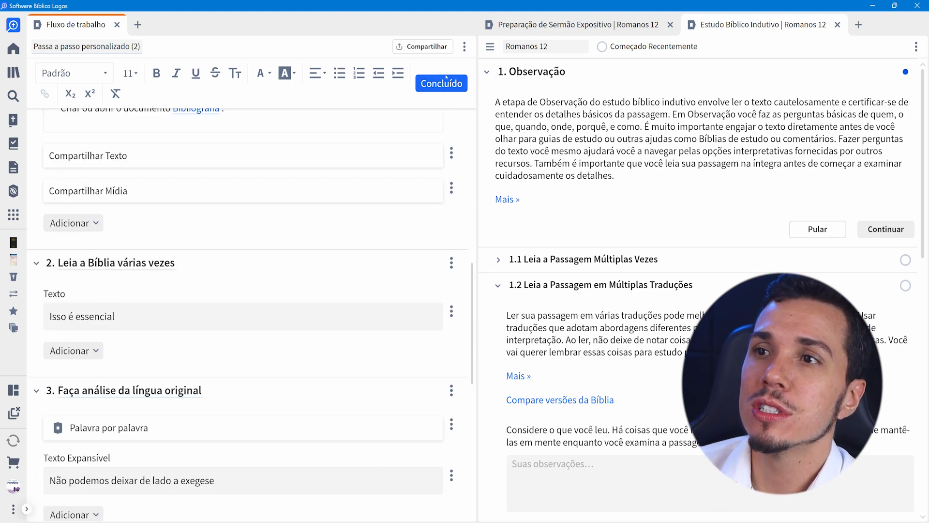
scroll(145, 304, up, 2)
scroll(145, 305, up, 4)
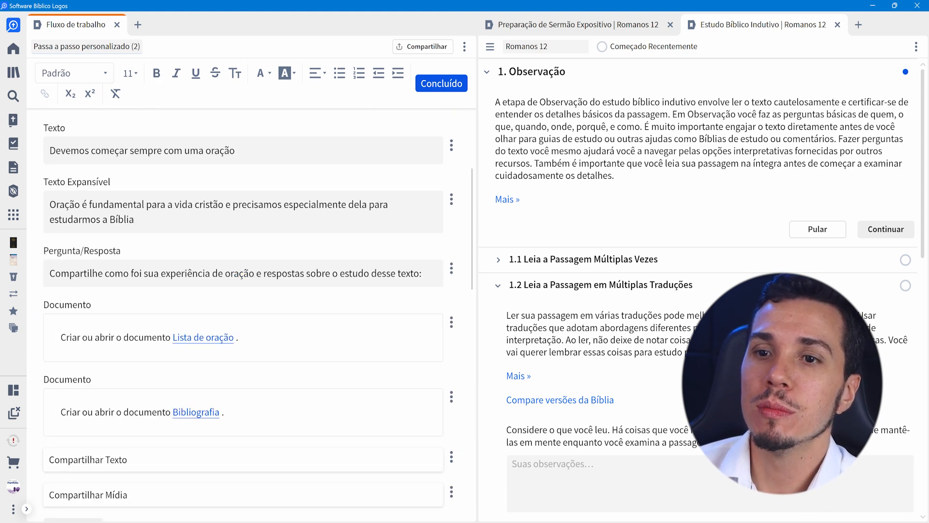
scroll(111, 340, down, 6)
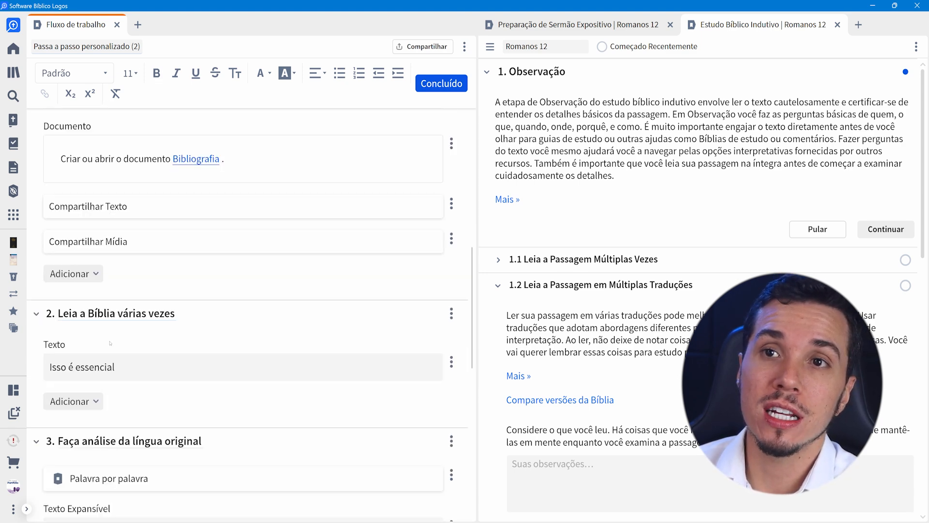
drag(123, 315, 32, 316)
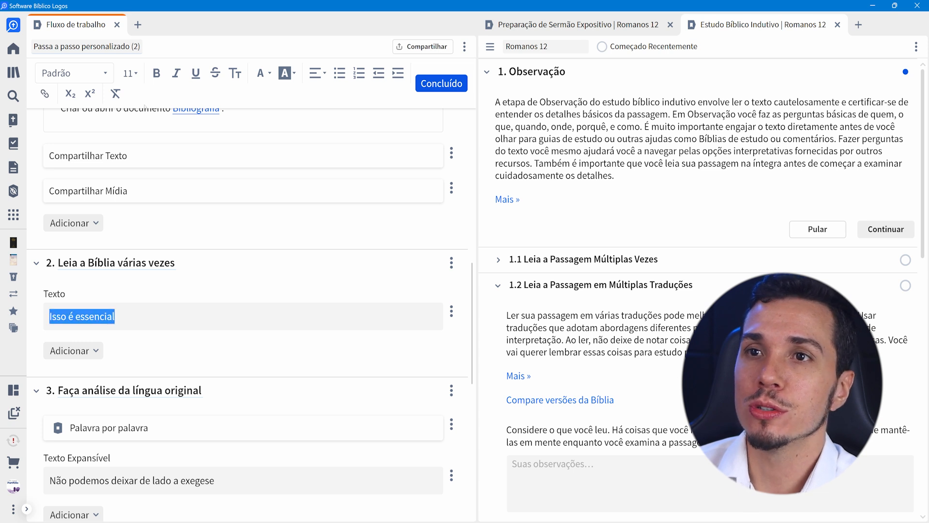
double_click(96, 317)
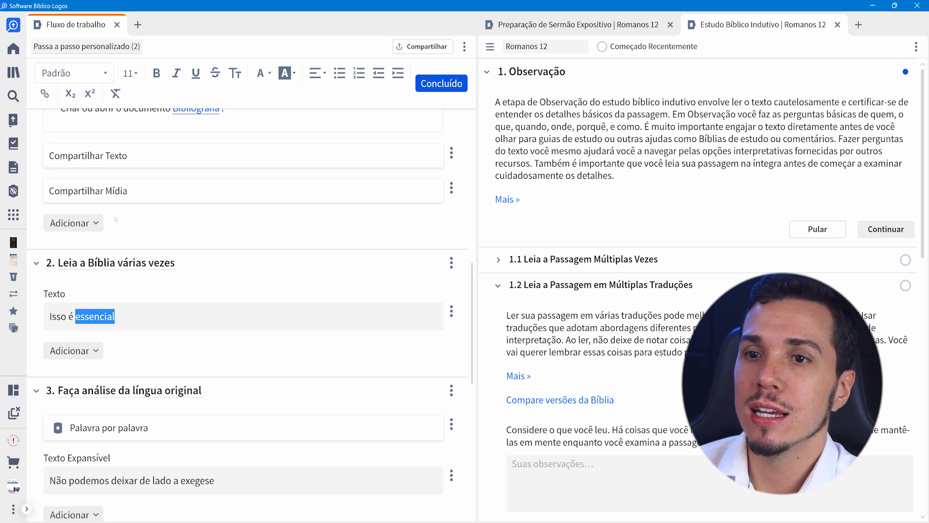
click(157, 75)
click(196, 73)
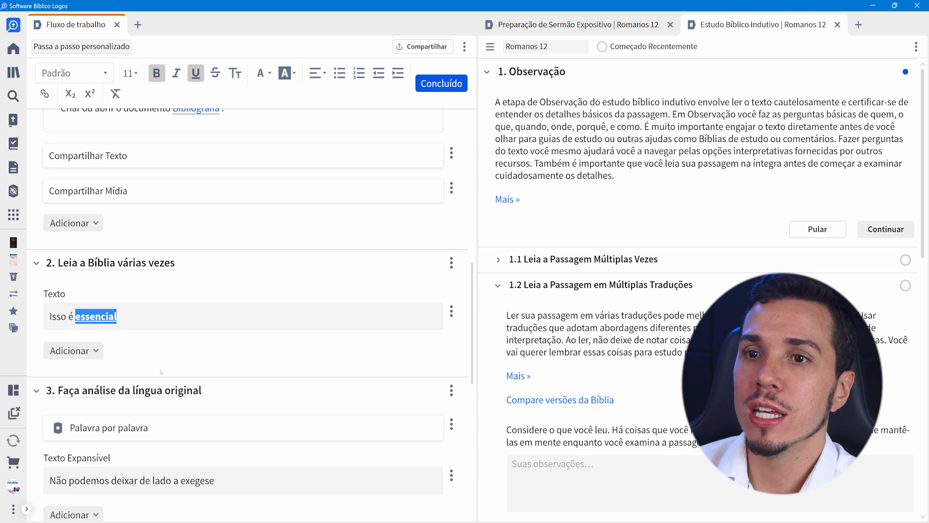
click(130, 74)
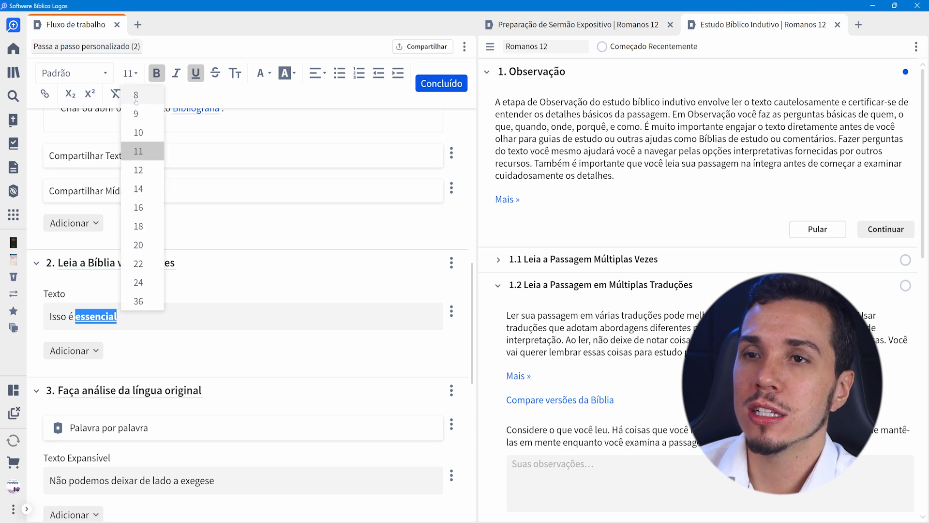
click(142, 214)
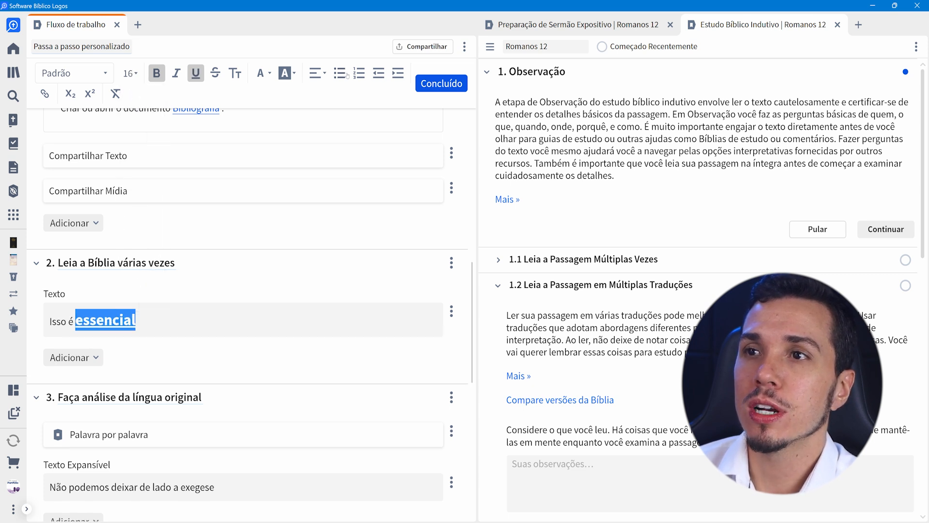
click(172, 316)
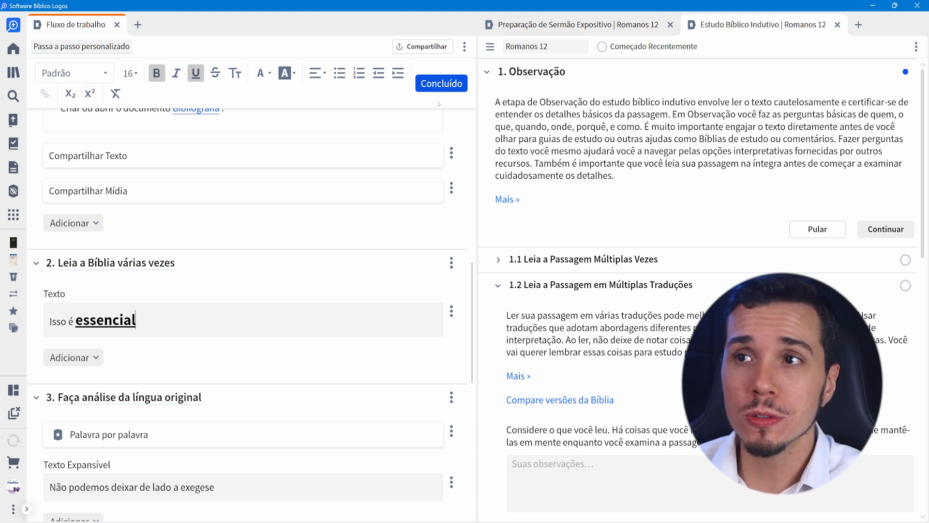
Step: Keep the title "Passa a passo personalizado", finish editing the workflow and start it for the passage Romanos 2
click(125, 48)
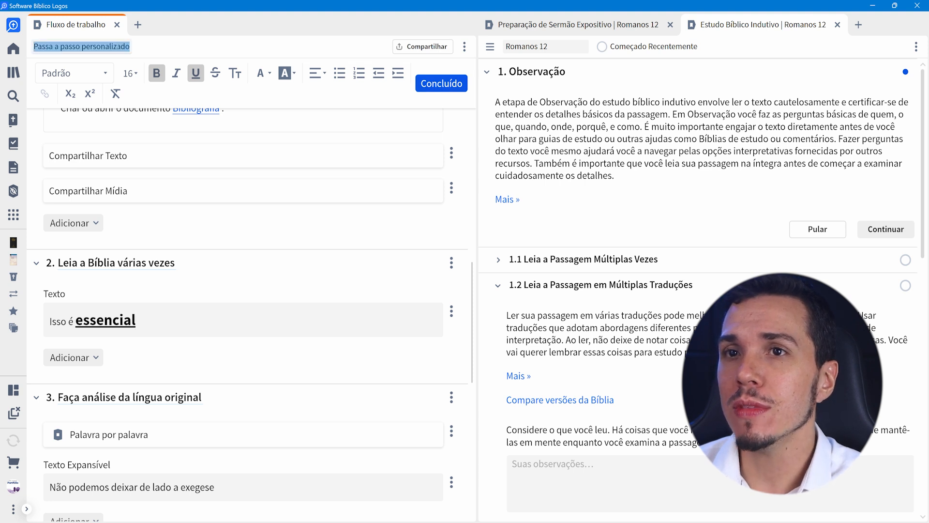
key(Return)
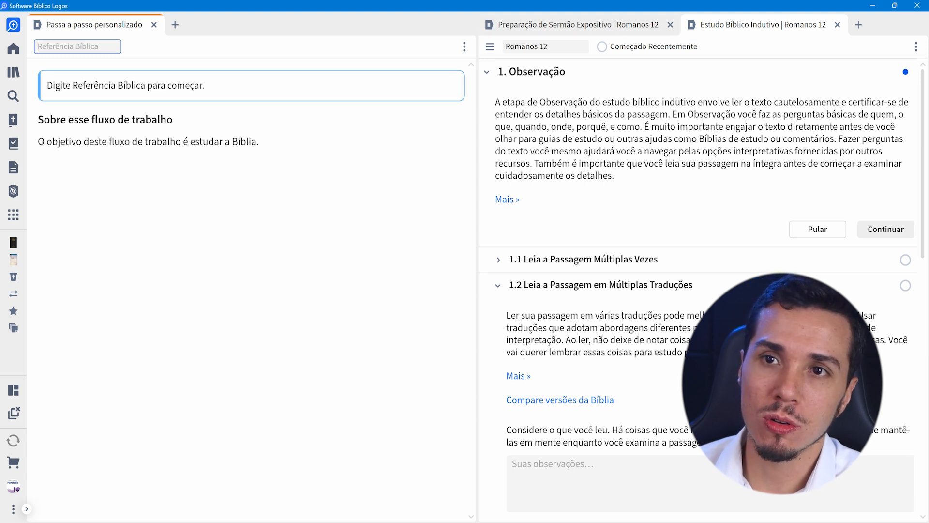
drag(38, 142, 265, 142)
click(75, 46)
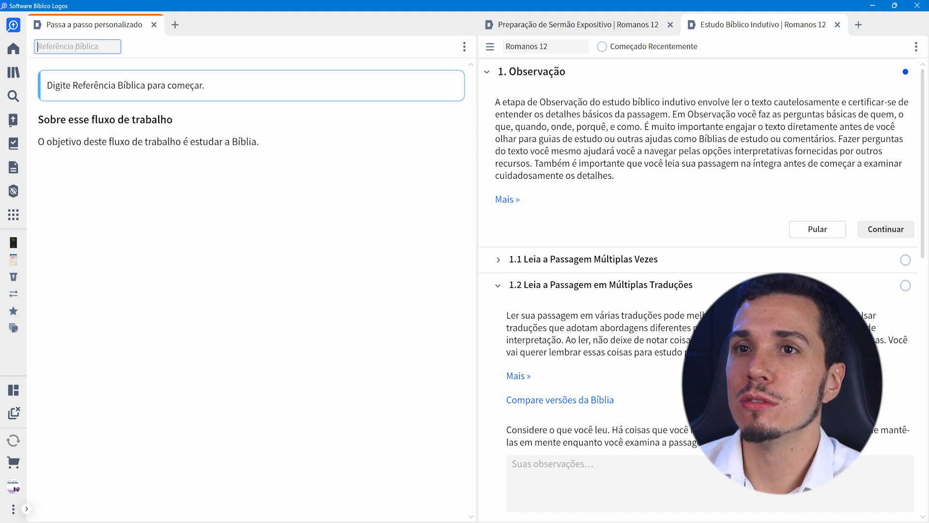
text(rm2)
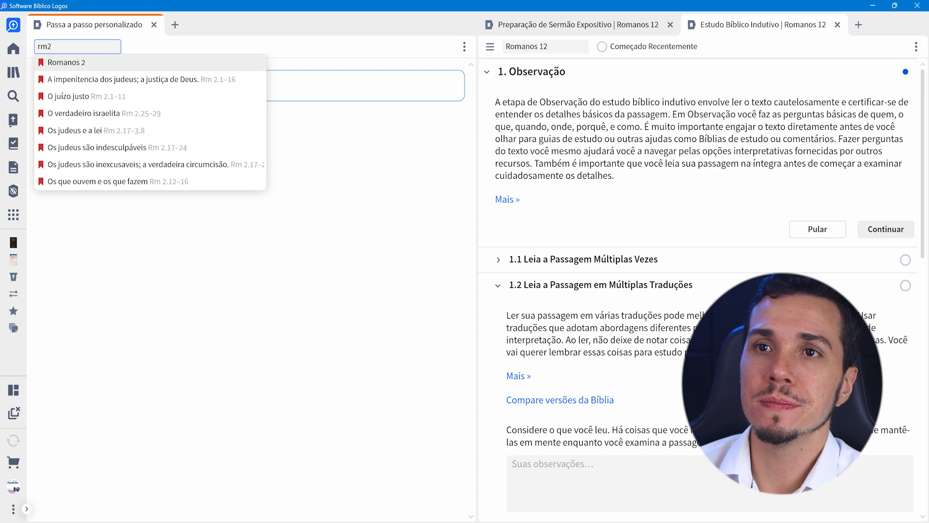
key(Return)
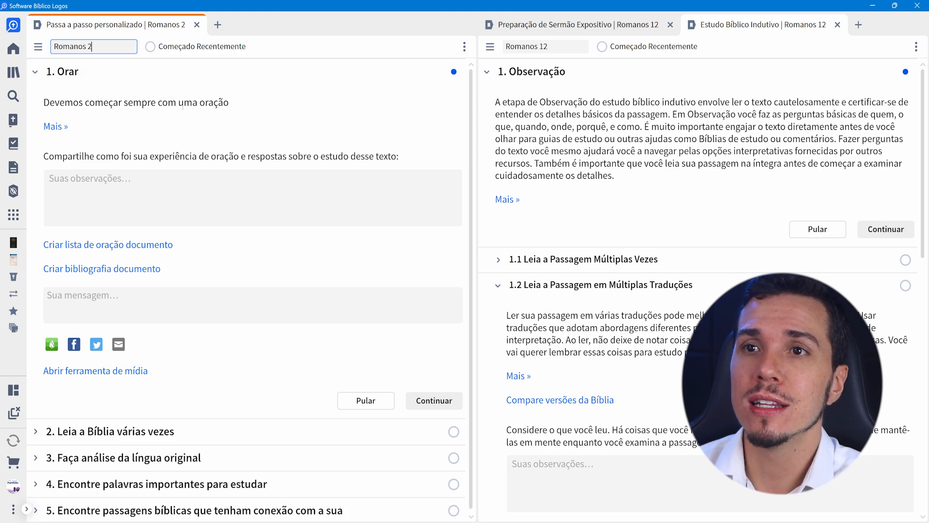
Step: Expand the extra text about prayer in step 1 "Orar" to read it, and collapse it again
click(56, 126)
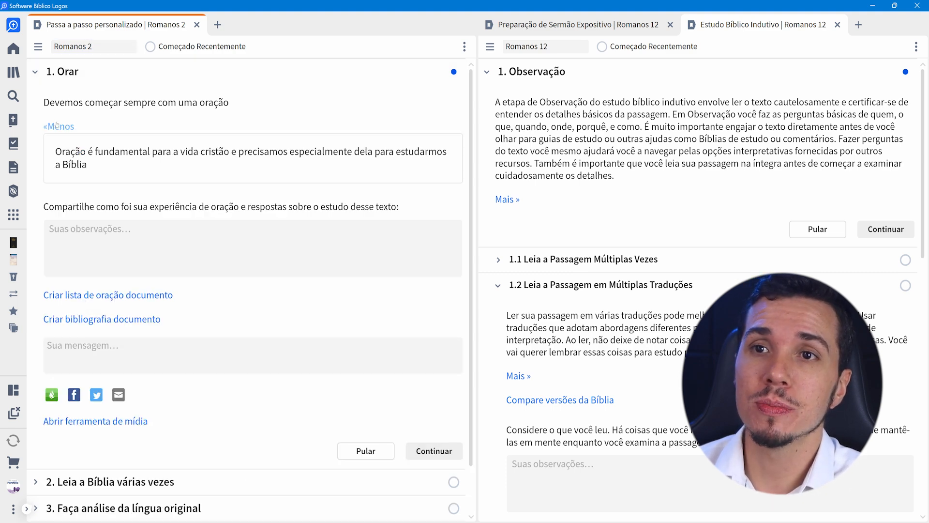
click(55, 126)
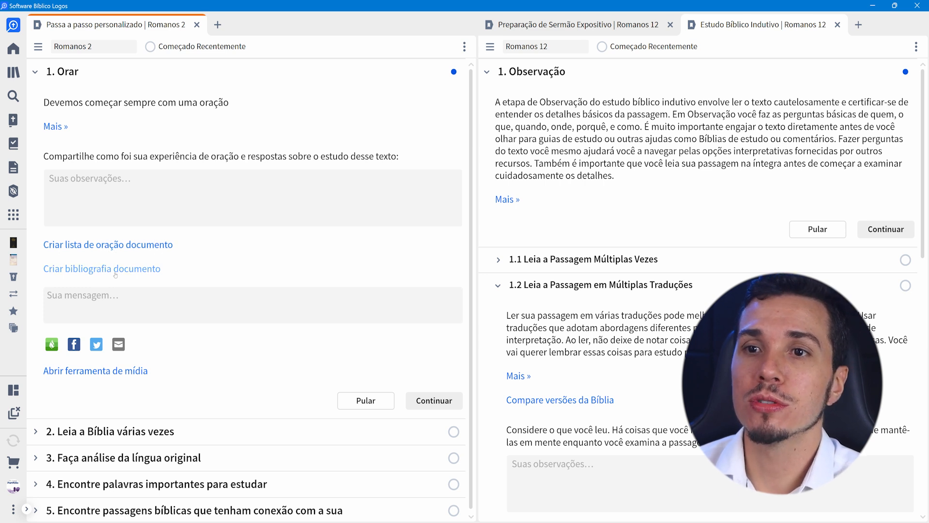
scroll(150, 292, down, 1)
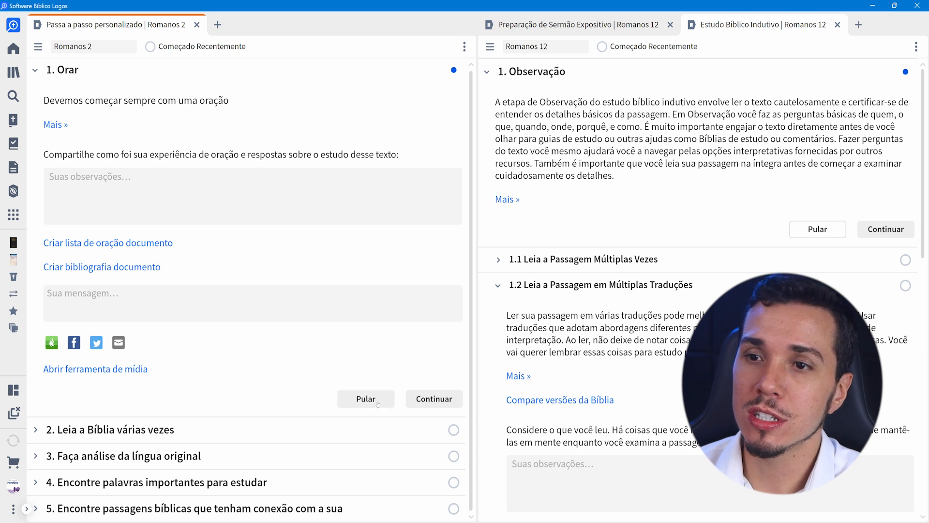
Step: Answer the prayer experience question in step 1 "Orar" with "Deus falou profundamente ao meu coração"
click(148, 218)
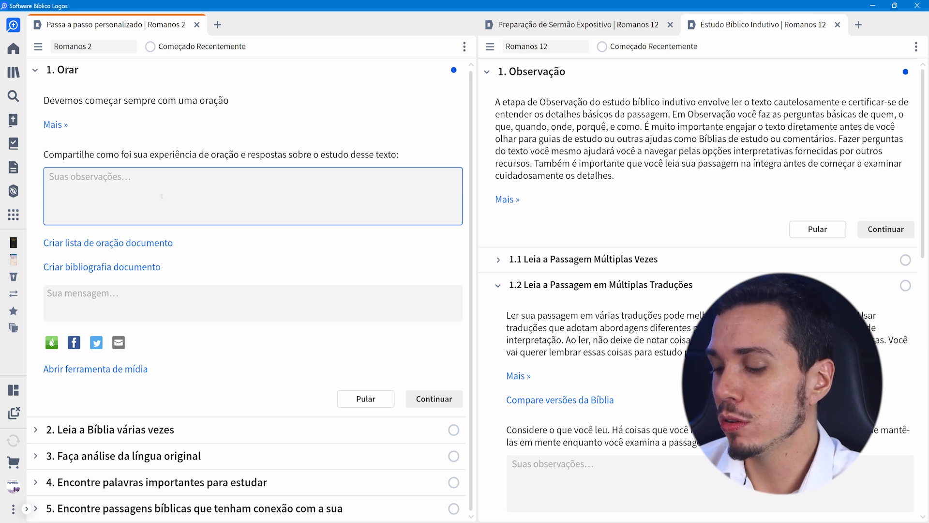
text(Deus f)
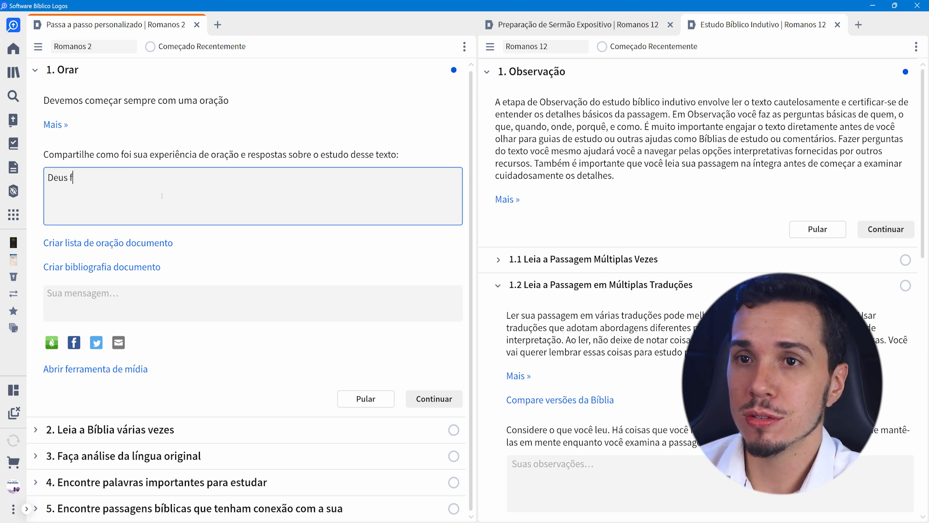
text(alou prof)
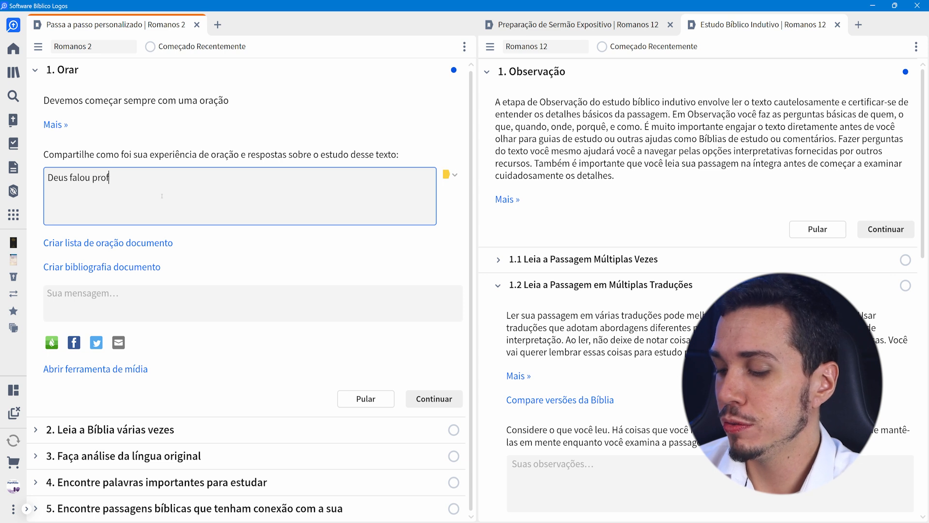
text(undamente ao meu )
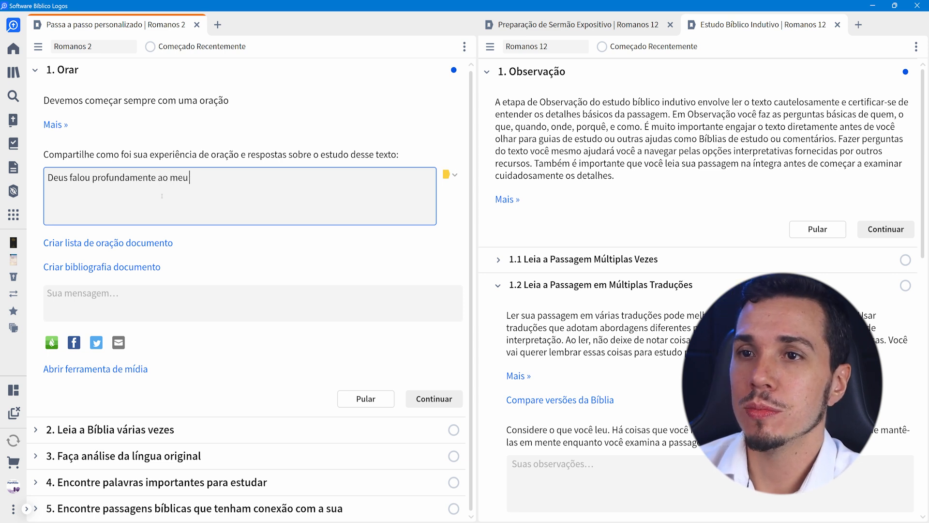
text(coração)
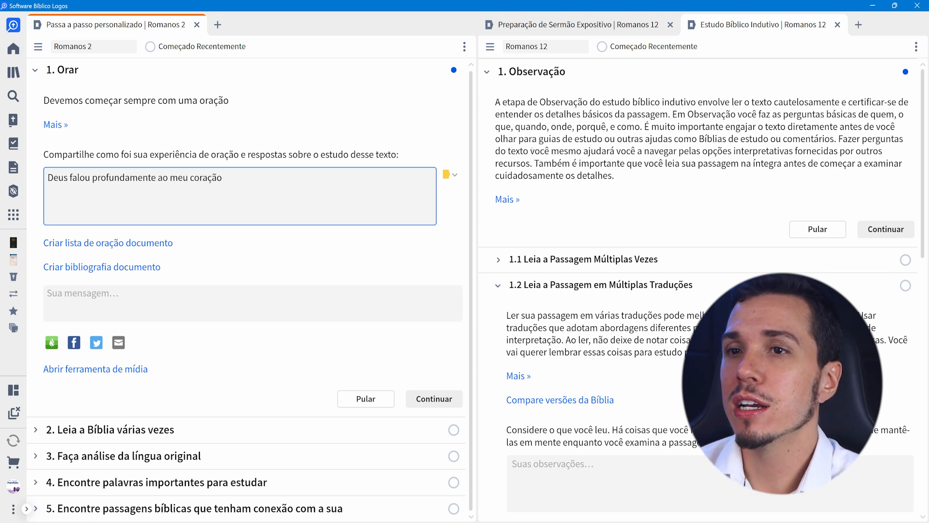
Step: Open the note saved from the prayer answer to view it in its notebook, and close it again
click(455, 175)
click(455, 192)
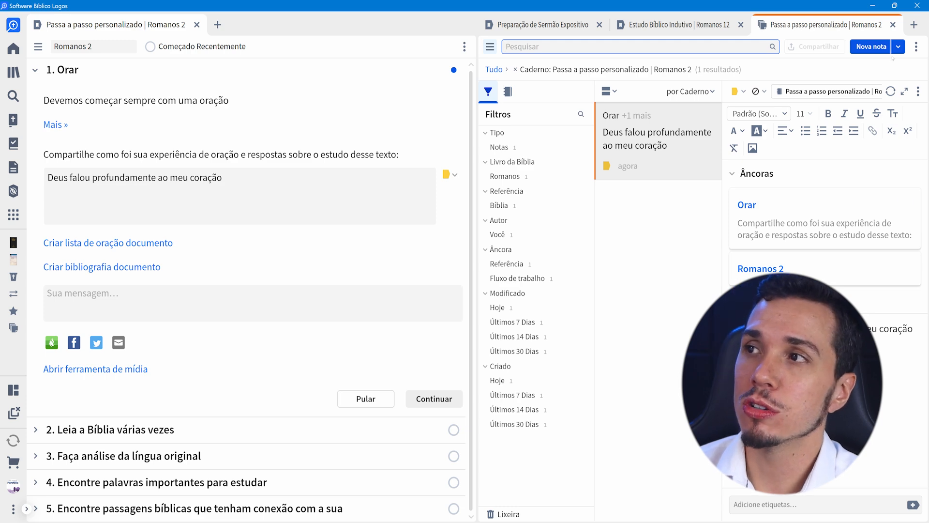
click(893, 25)
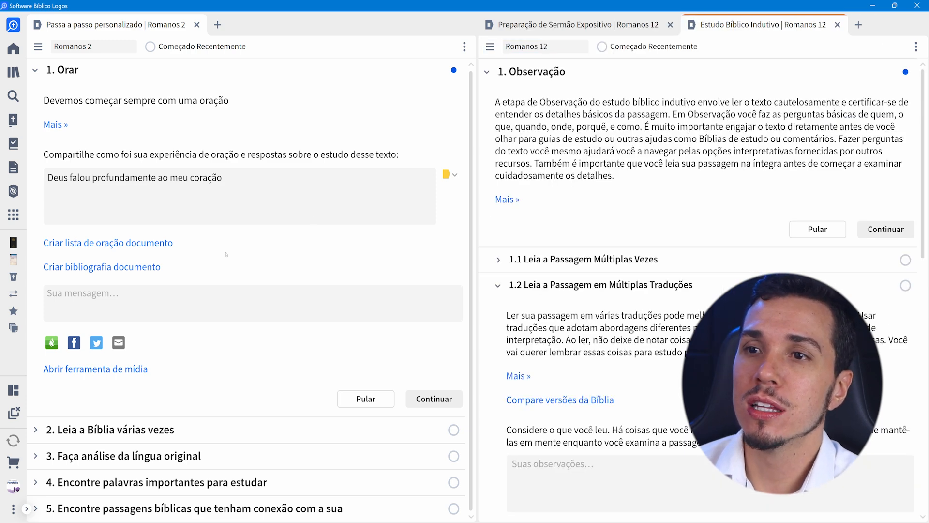
click(293, 369)
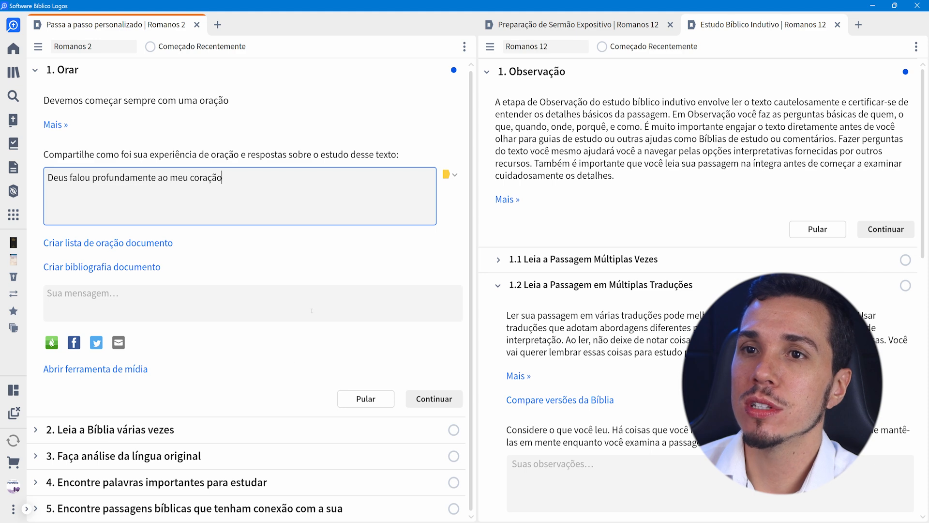
Step: Complete workflow steps 1 "Orar", 2 "Leia a Bíblia várias vezes" and 3 "Faça análise da língua original" for Romanos 2
click(417, 399)
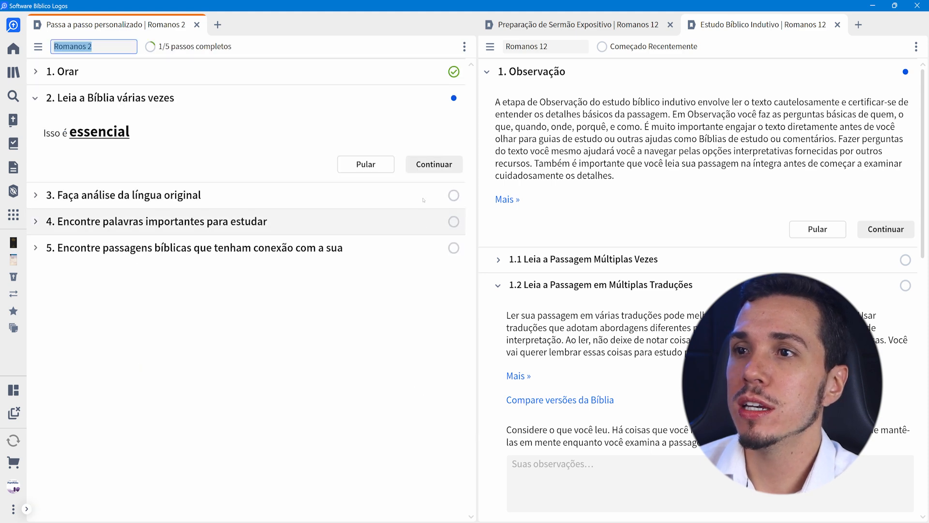
click(427, 165)
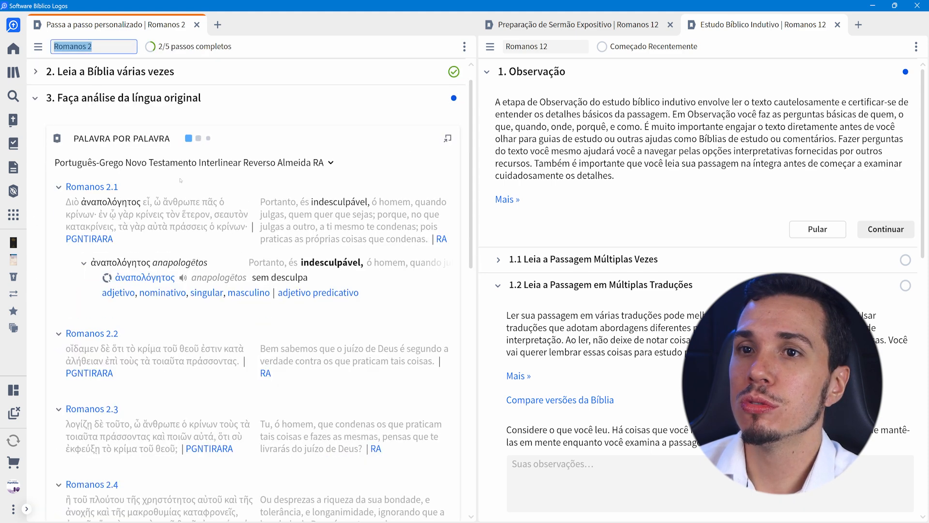
scroll(436, 194, down, 3)
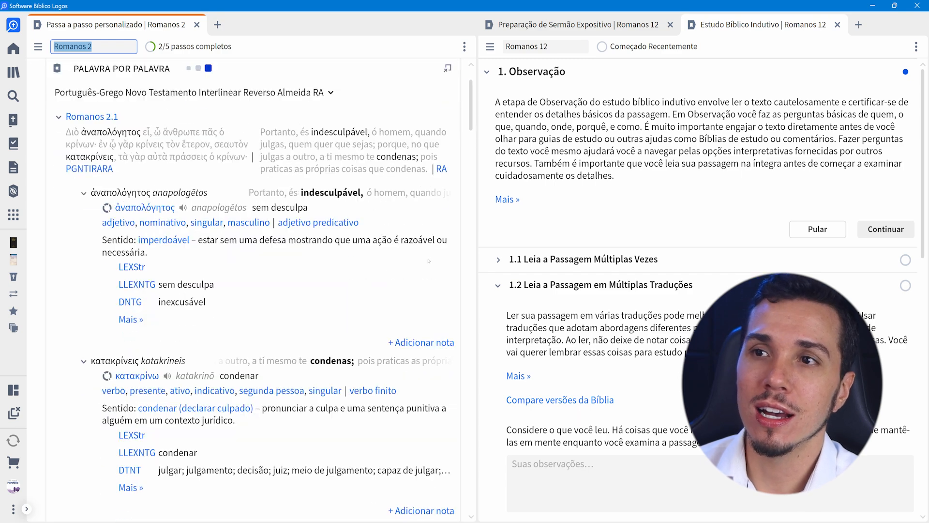
drag(466, 128, 452, 467)
click(438, 453)
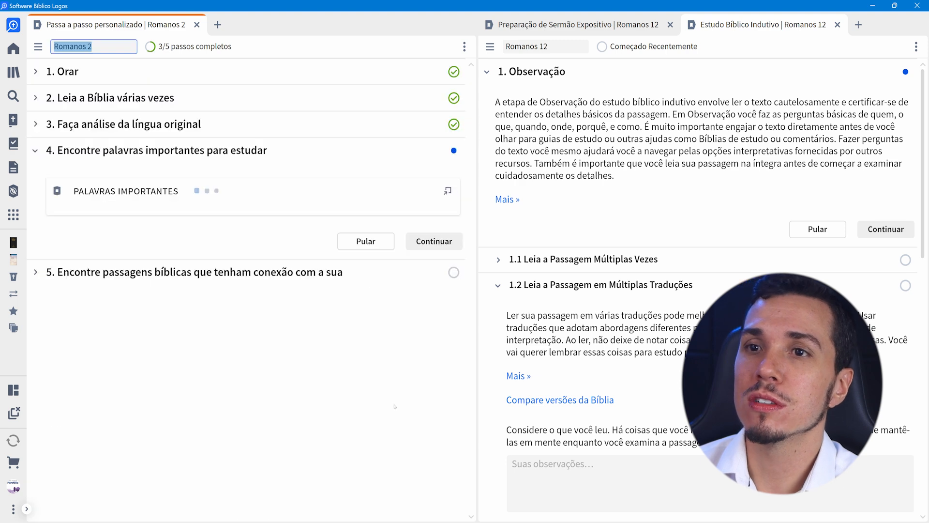
Step: Complete step 4 "Encontre palavras importantes para estudar" and go through the Passagens Importantes list in step 5
click(432, 448)
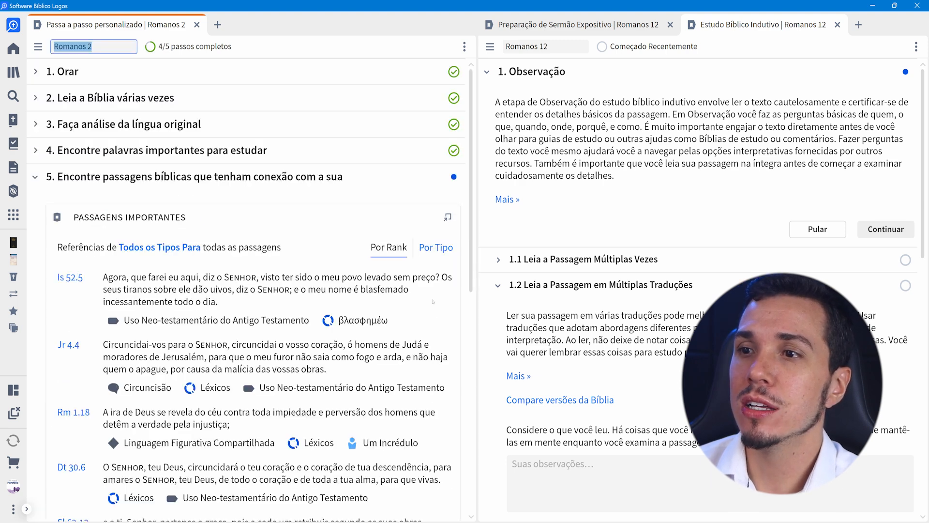
scroll(427, 382, down, 10)
scroll(428, 382, down, 2)
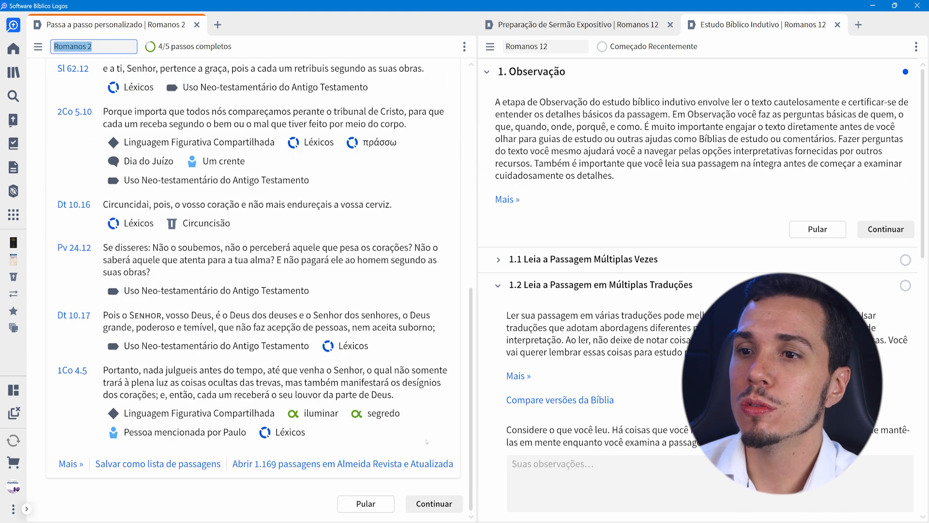
Step: Complete step 5 to finish the "Passa a passo personalizado" workflow for Romanos 2, and go back up through its passage list
click(424, 502)
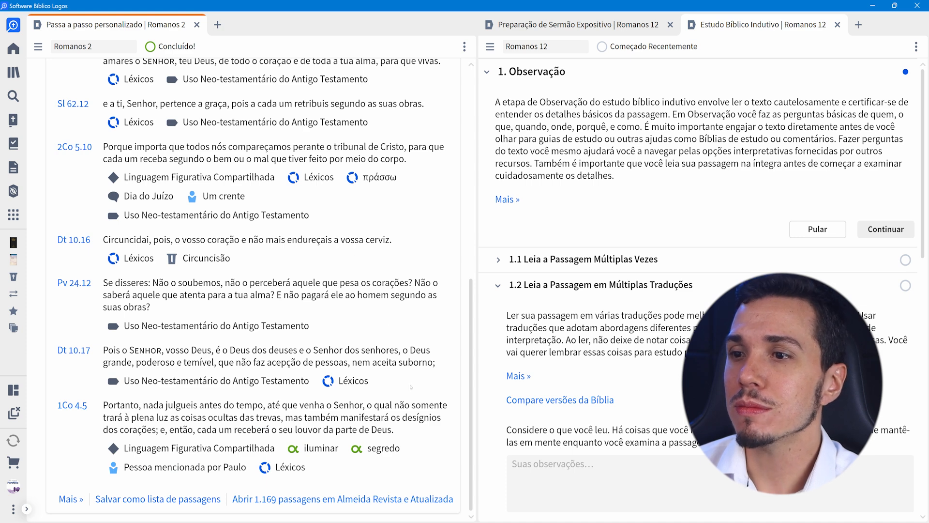
scroll(460, 384, up, 12)
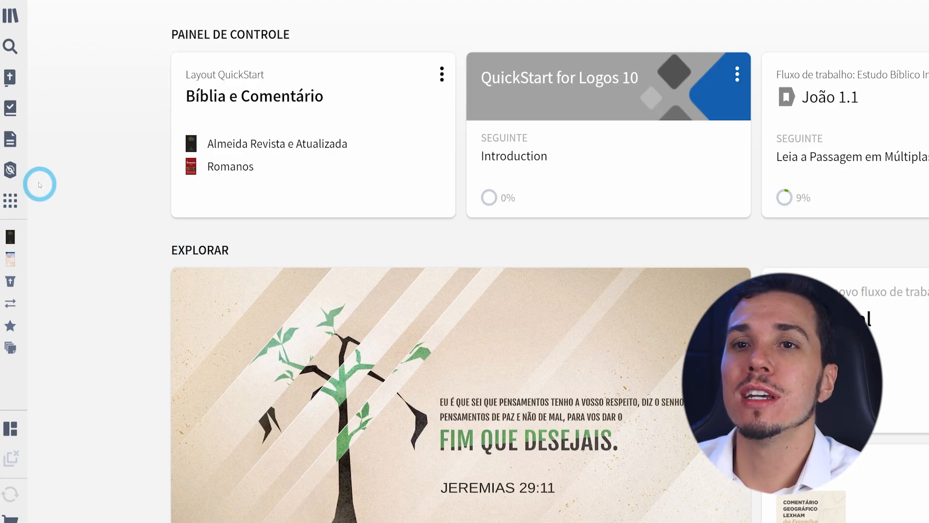
Step: Open "Passa a passo personalizado" from the custom workflows and start it with the Bible reference "gn3"
click(11, 170)
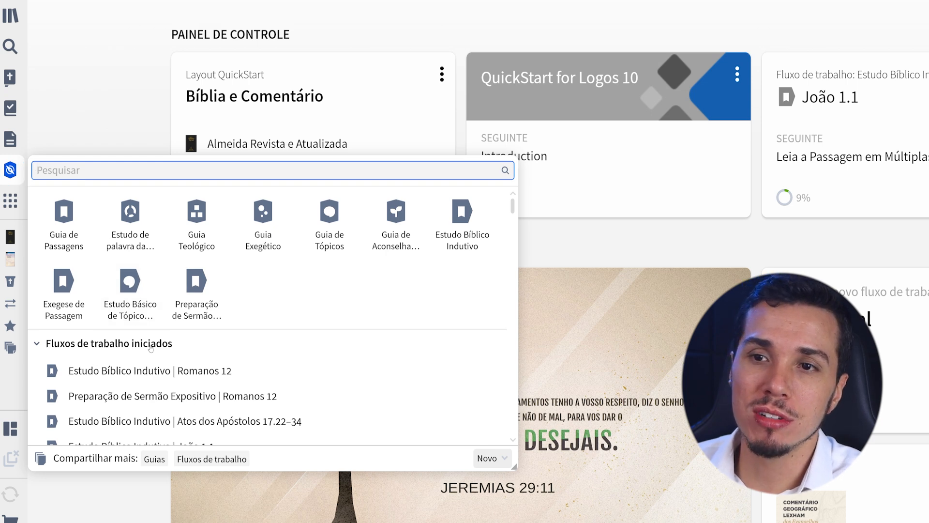
scroll(134, 379, down, 3)
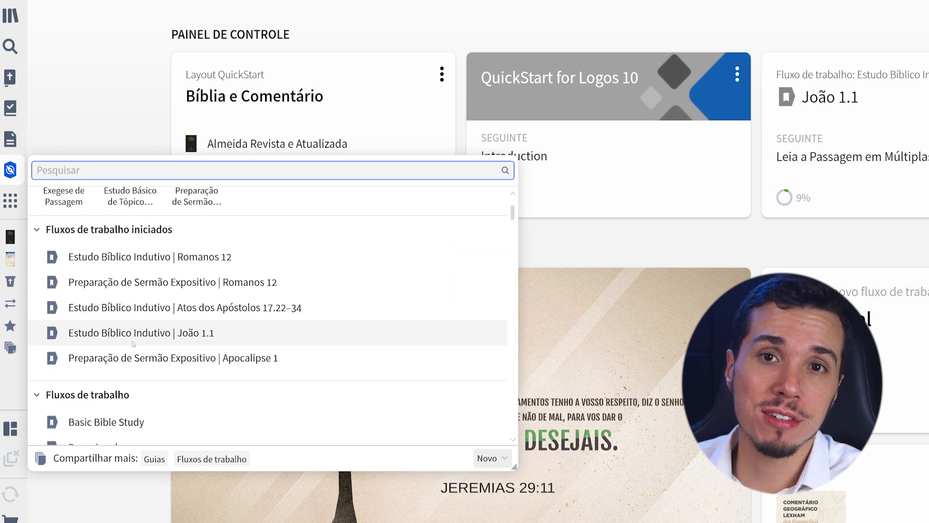
scroll(129, 328, down, 2)
scroll(126, 329, down, 2)
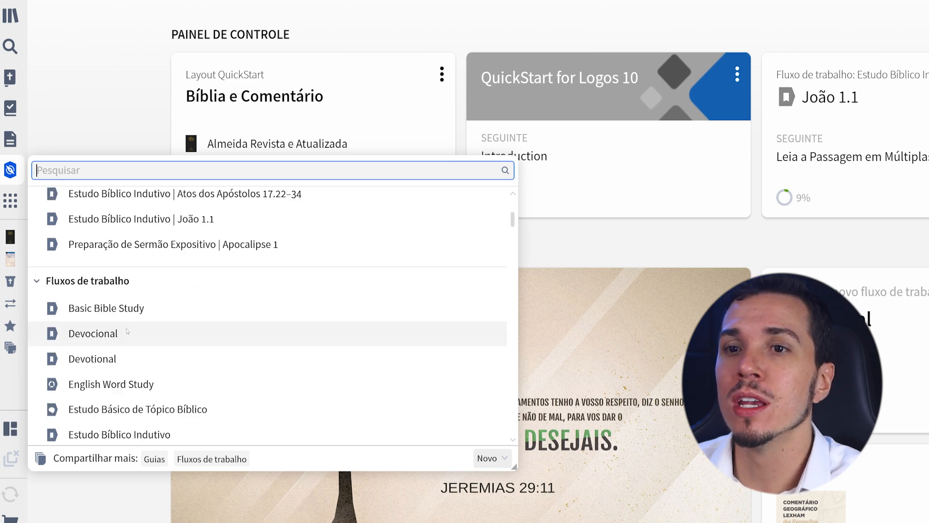
scroll(126, 329, down, 1)
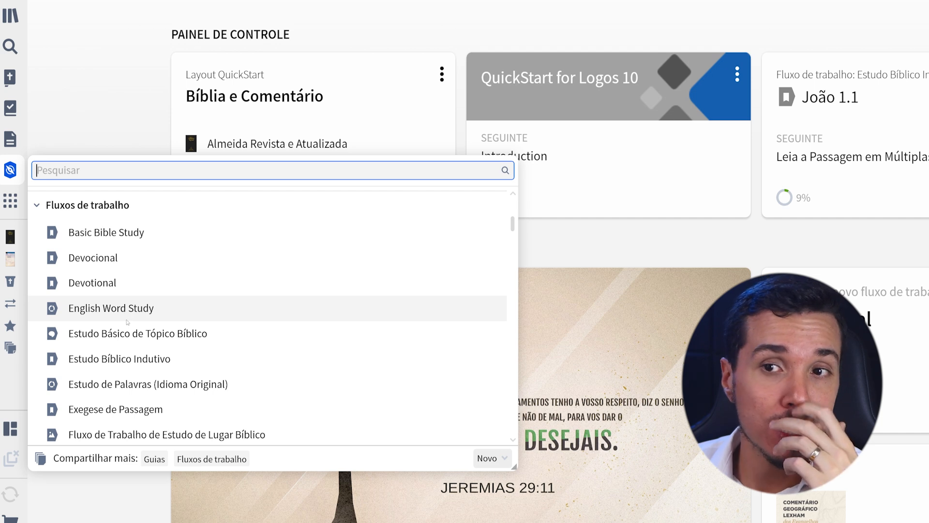
scroll(124, 313, down, 6)
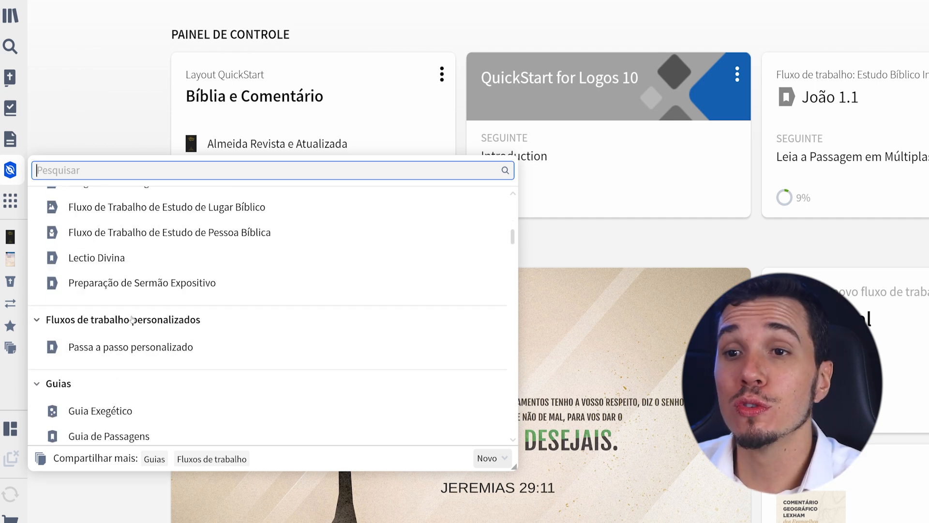
click(131, 348)
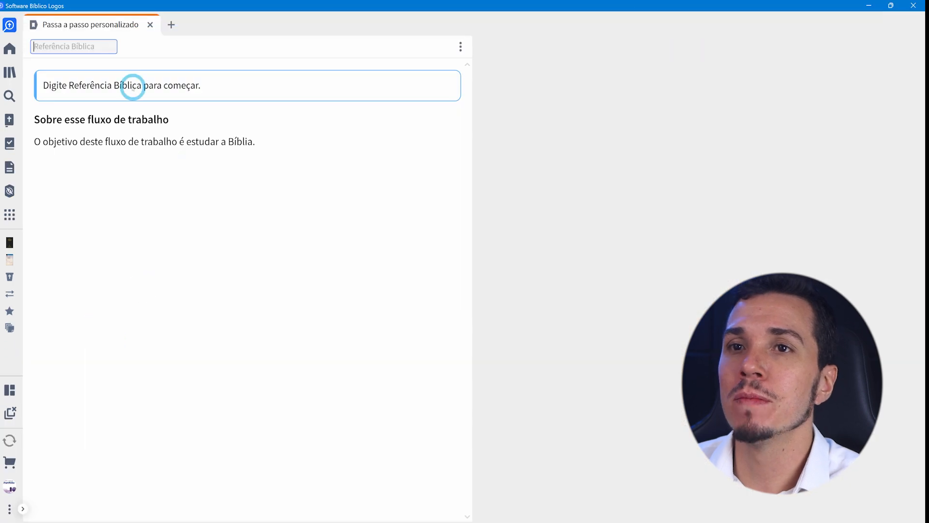
text(gn3)
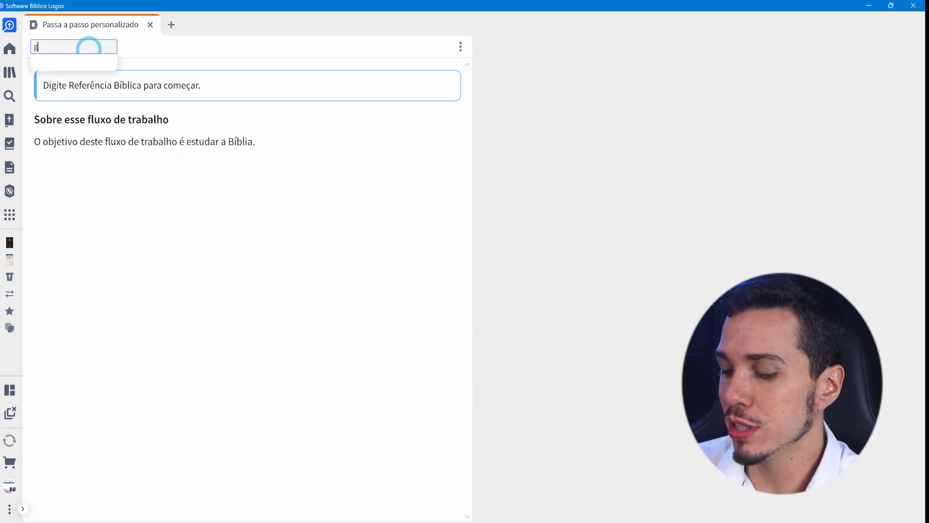
key(Return)
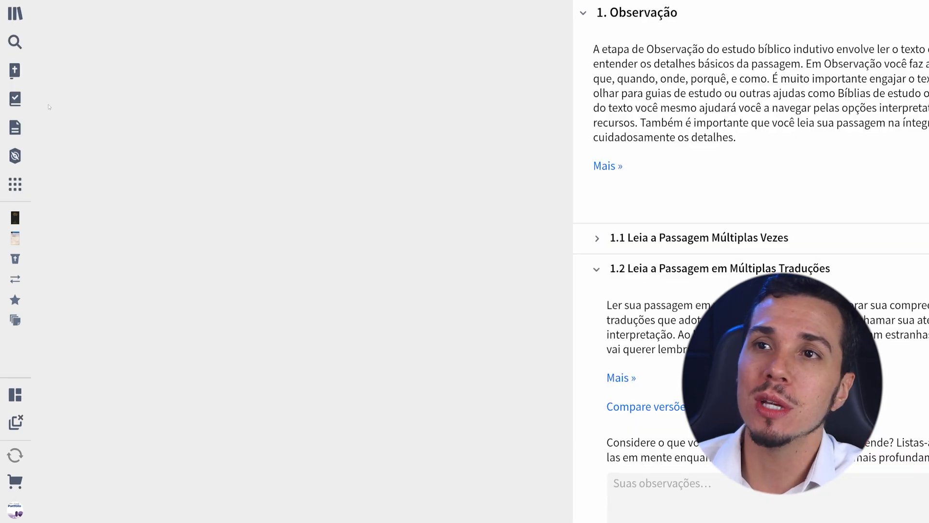
Step: Open the sharing settings of the notebook "Passa a passo personalizado | Romanos 2", make it public, and turn public access back off
click(17, 129)
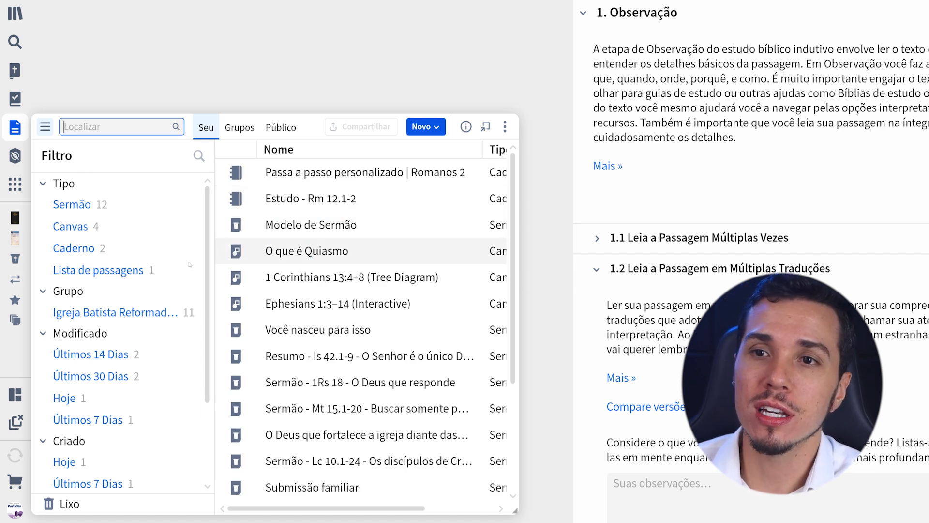
right_click(300, 183)
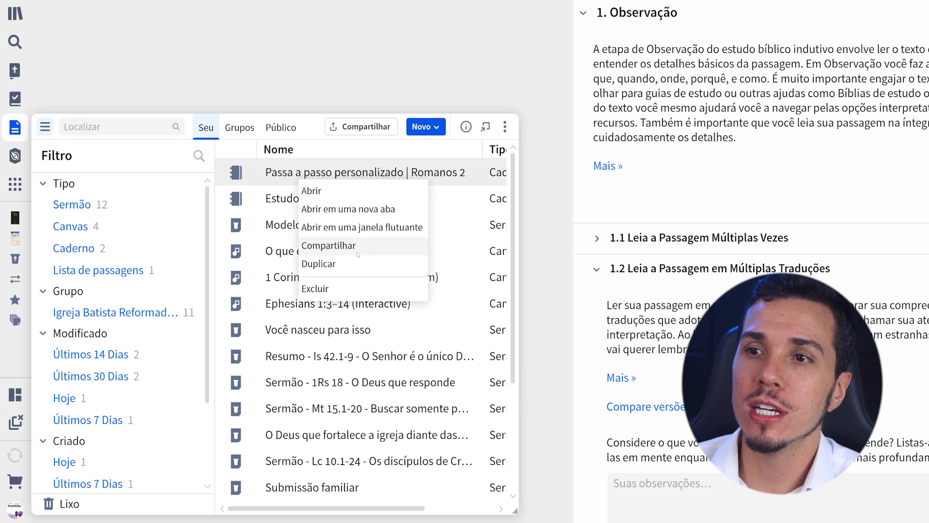
click(357, 254)
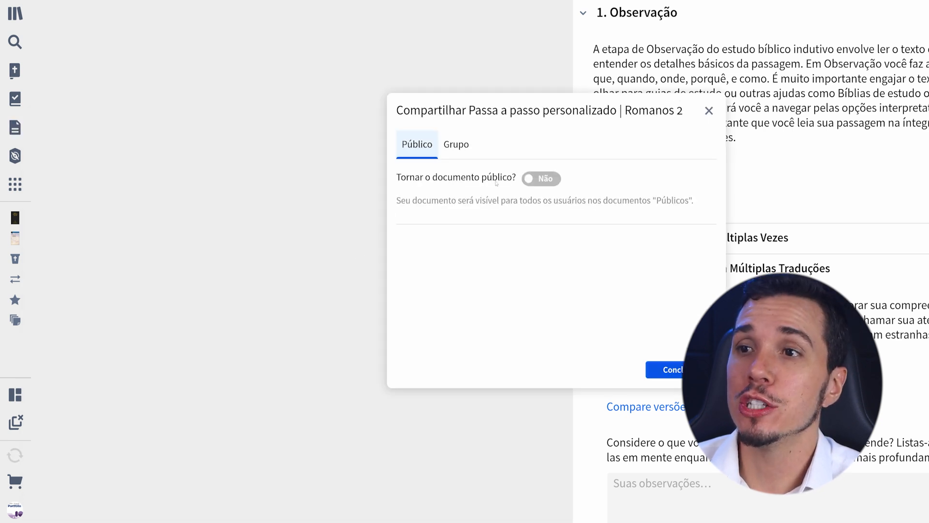
click(541, 179)
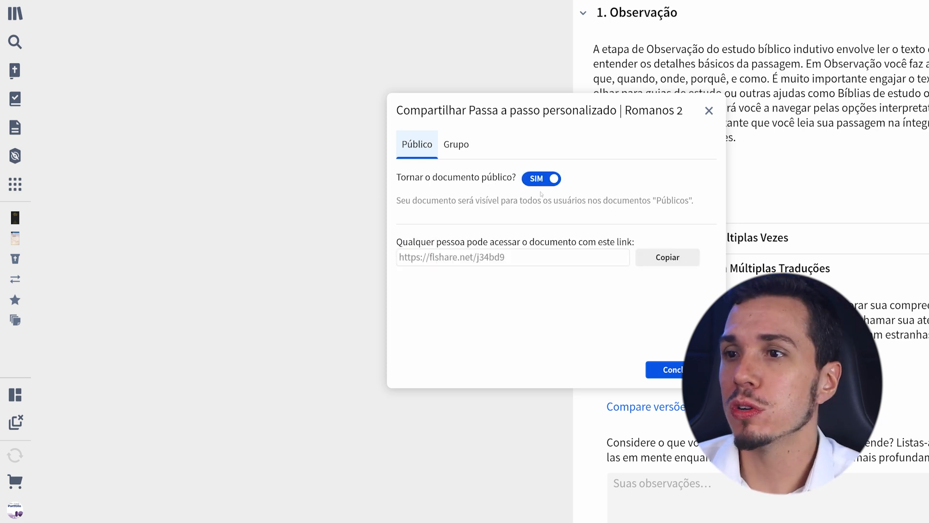
click(541, 180)
Step: Look at which groups the notebook can be shared with, return to the public sharing options, and close the sharing settings
click(456, 145)
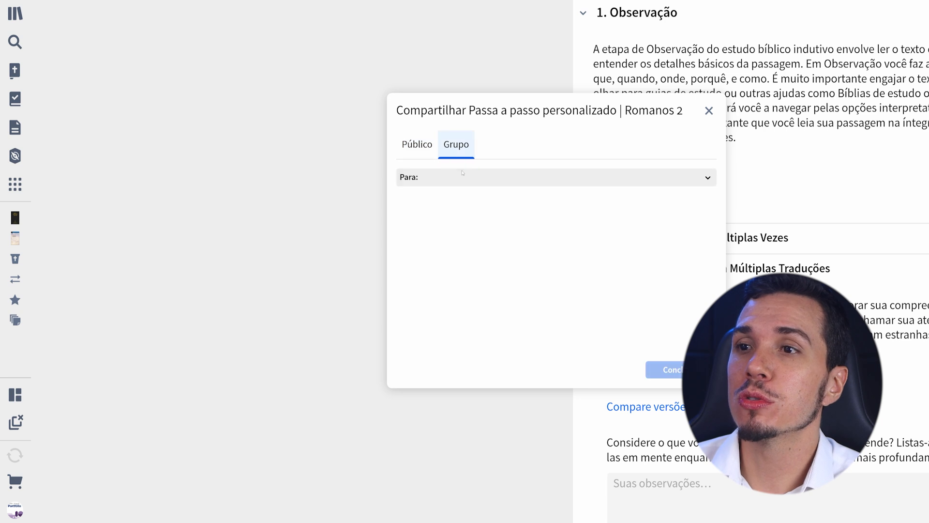
click(463, 173)
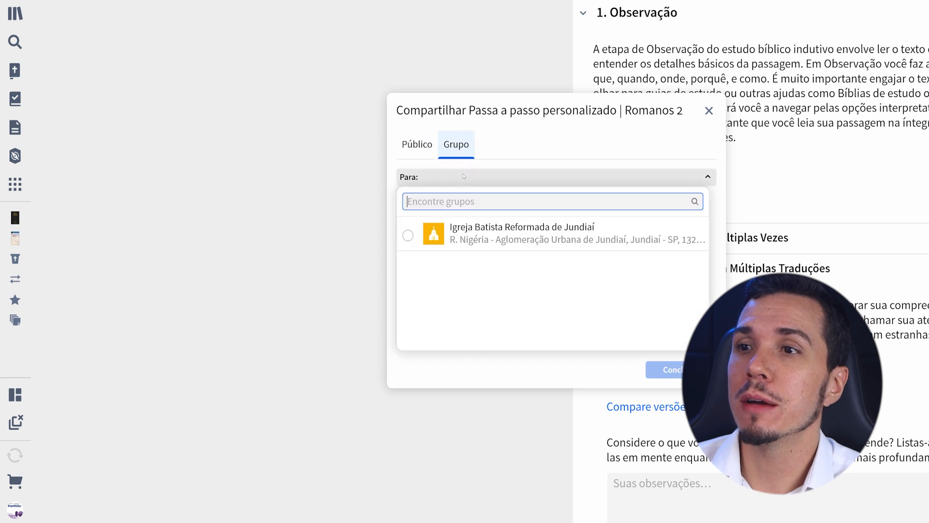
click(527, 158)
click(422, 144)
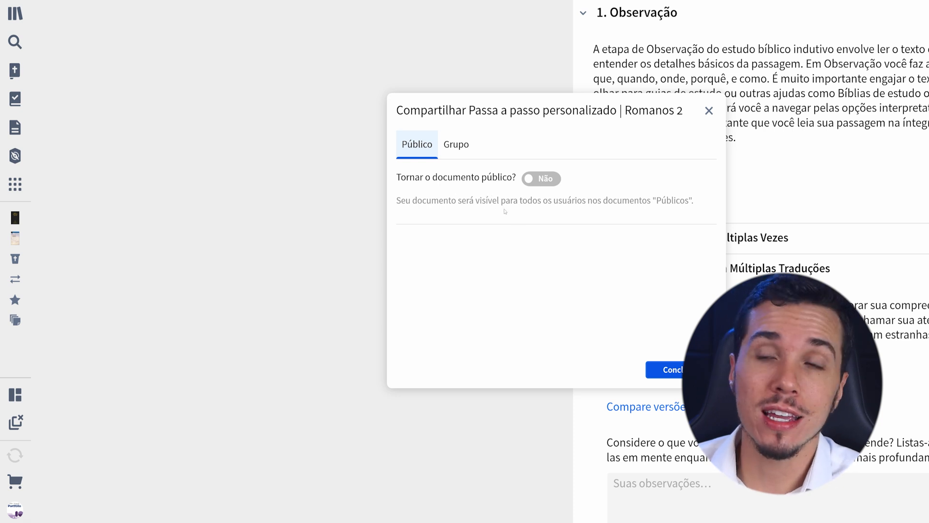
click(665, 368)
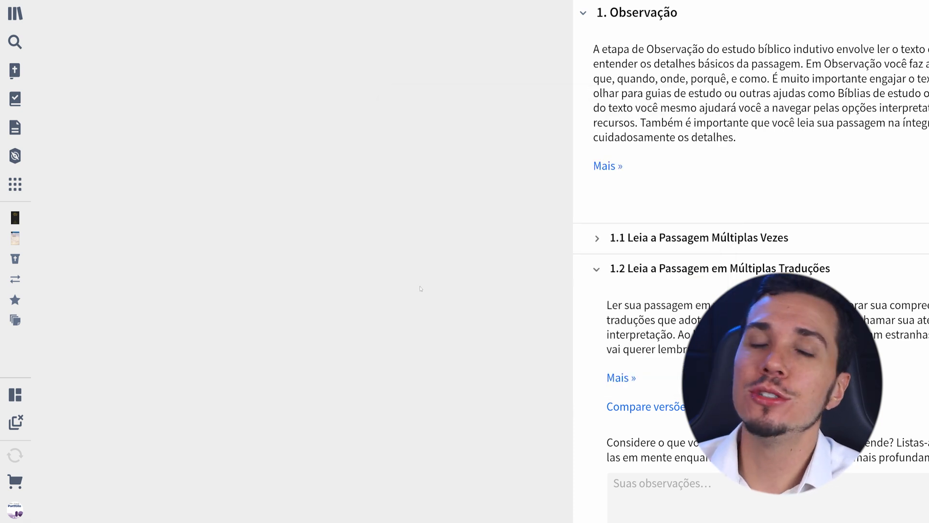